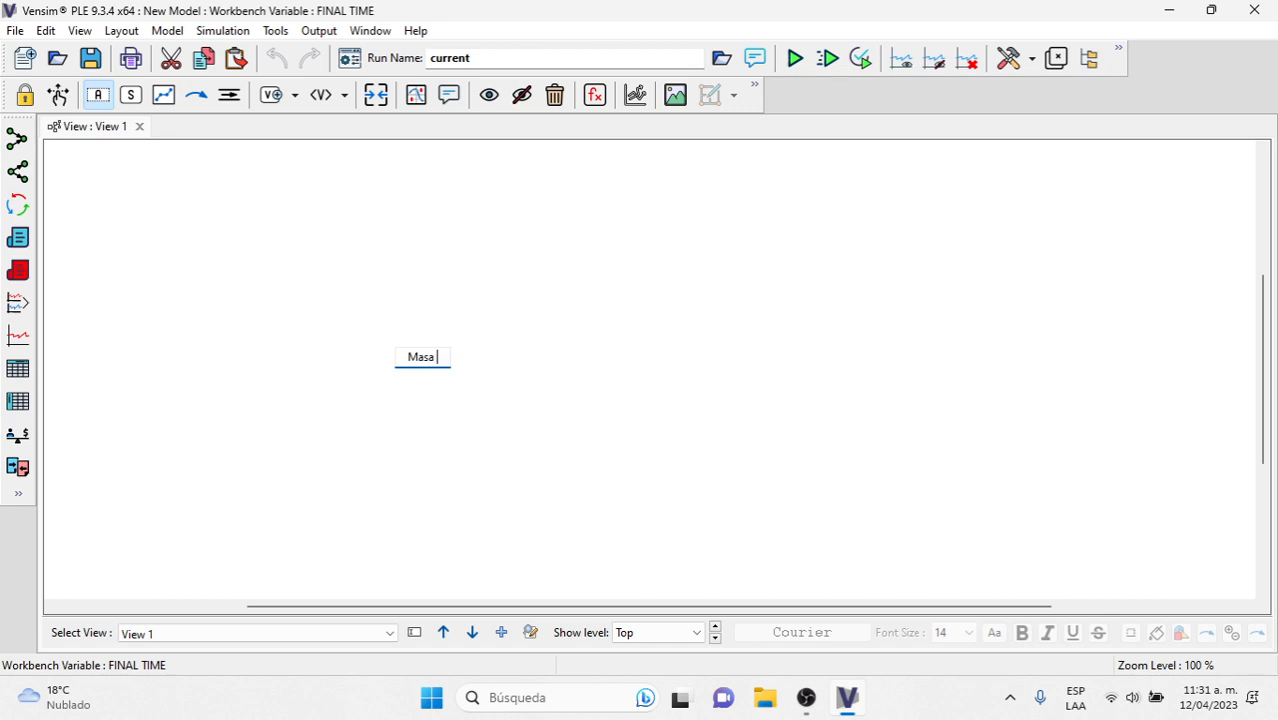
Name the new variable on the empty sketch "Masa en gramos"
key("BackSpace")
key("BackSpace")
key("BackSpace")
type("ramos")
key("Return")
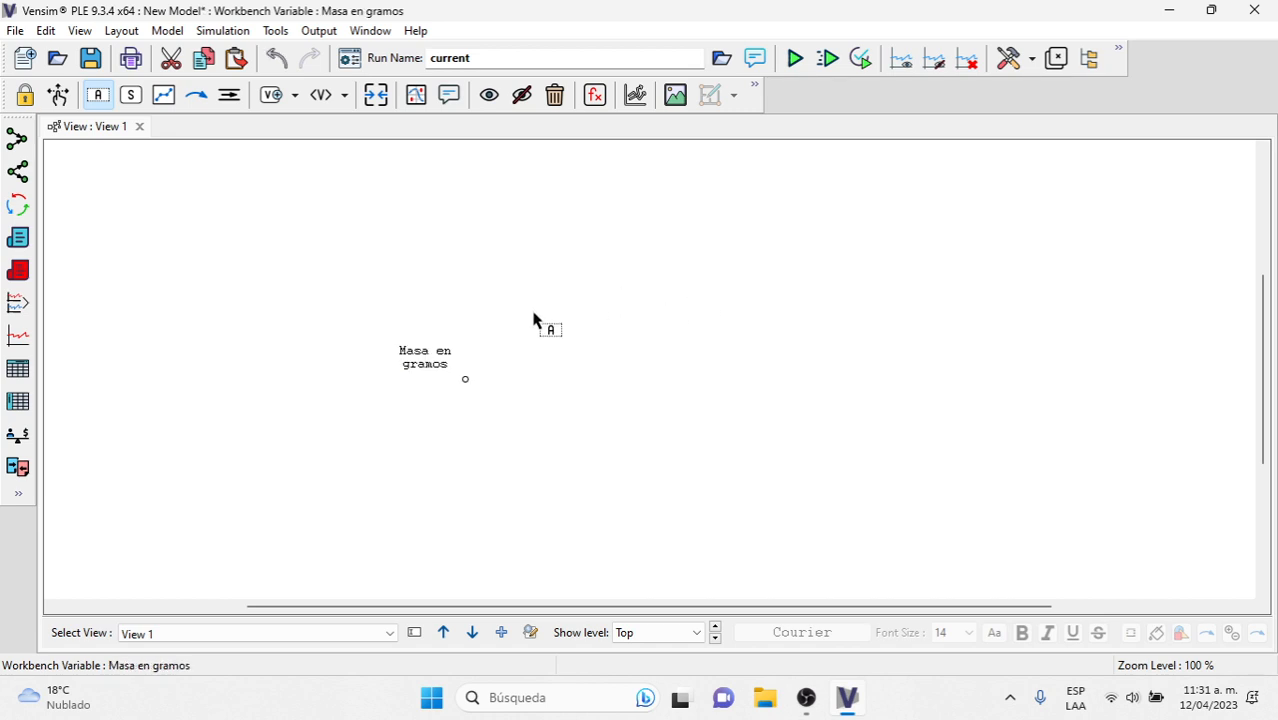
Add the variable "Masa en kilogramos" above and to the right of Masa en gramos, and draw an arrow from Masa en gramos to it
left_click(620, 316)
type("Masa en kilogramos")
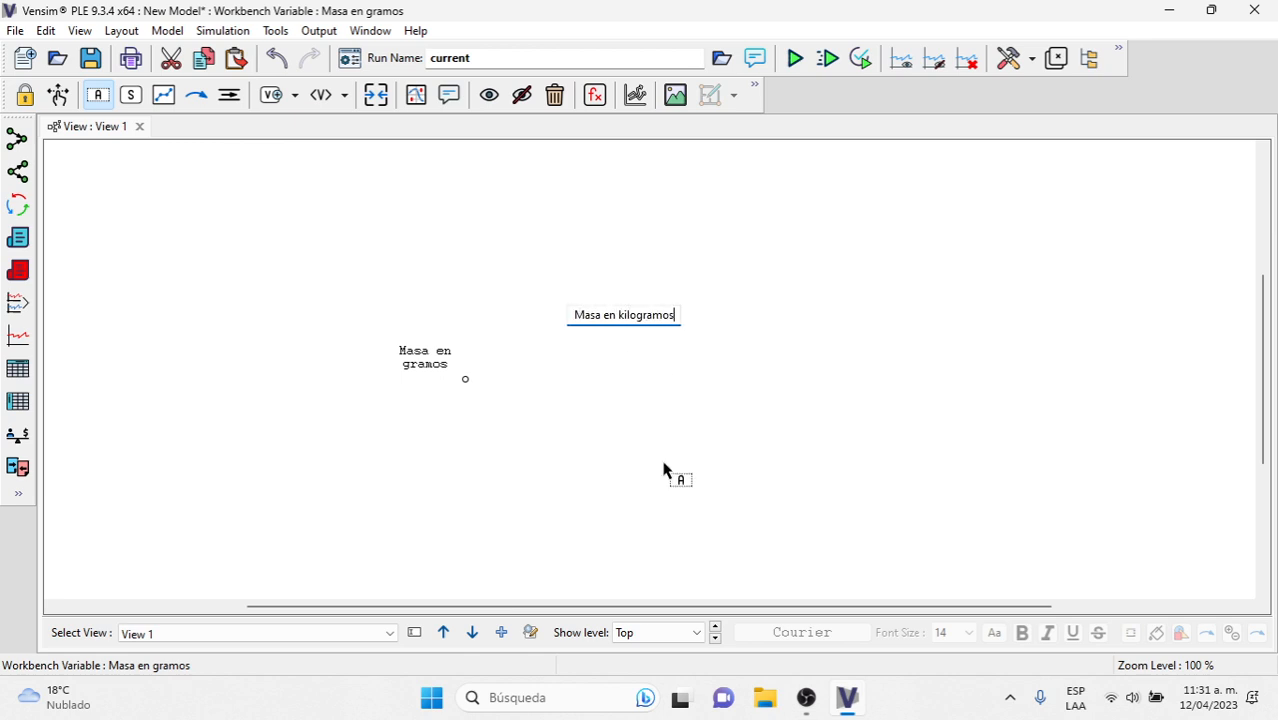
key("Return")
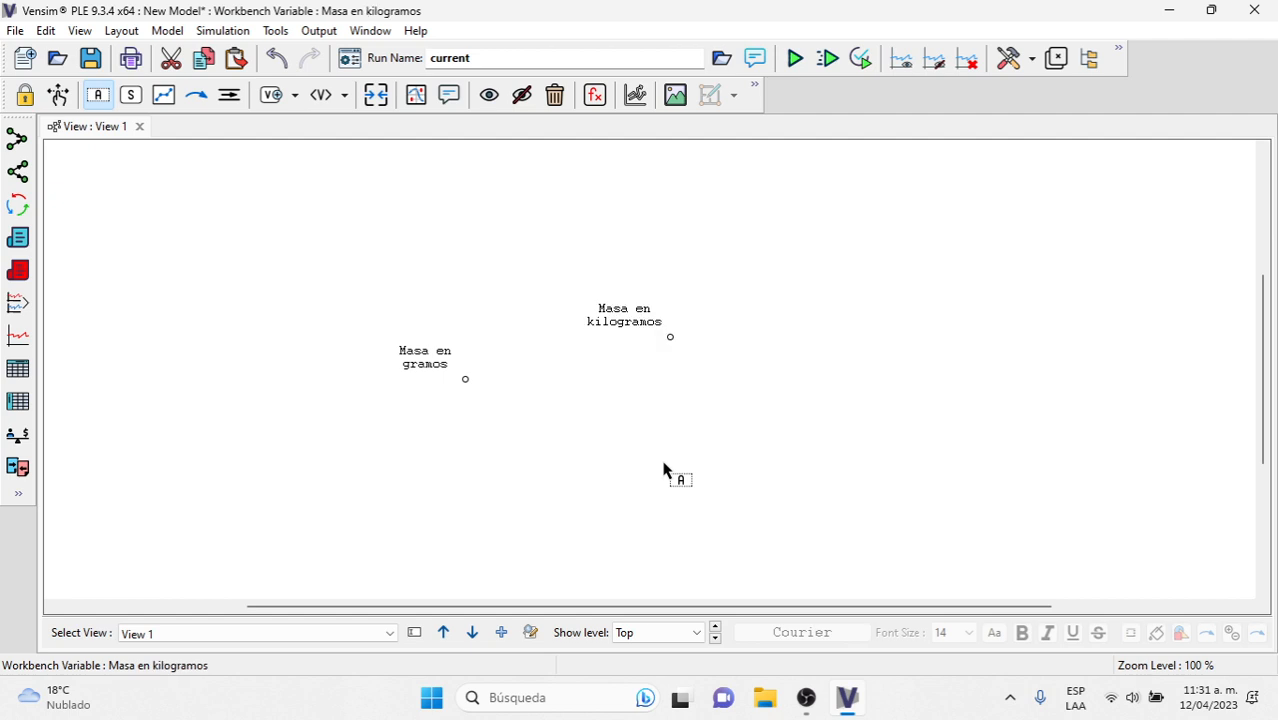
left_click(196, 95)
left_click(427, 362)
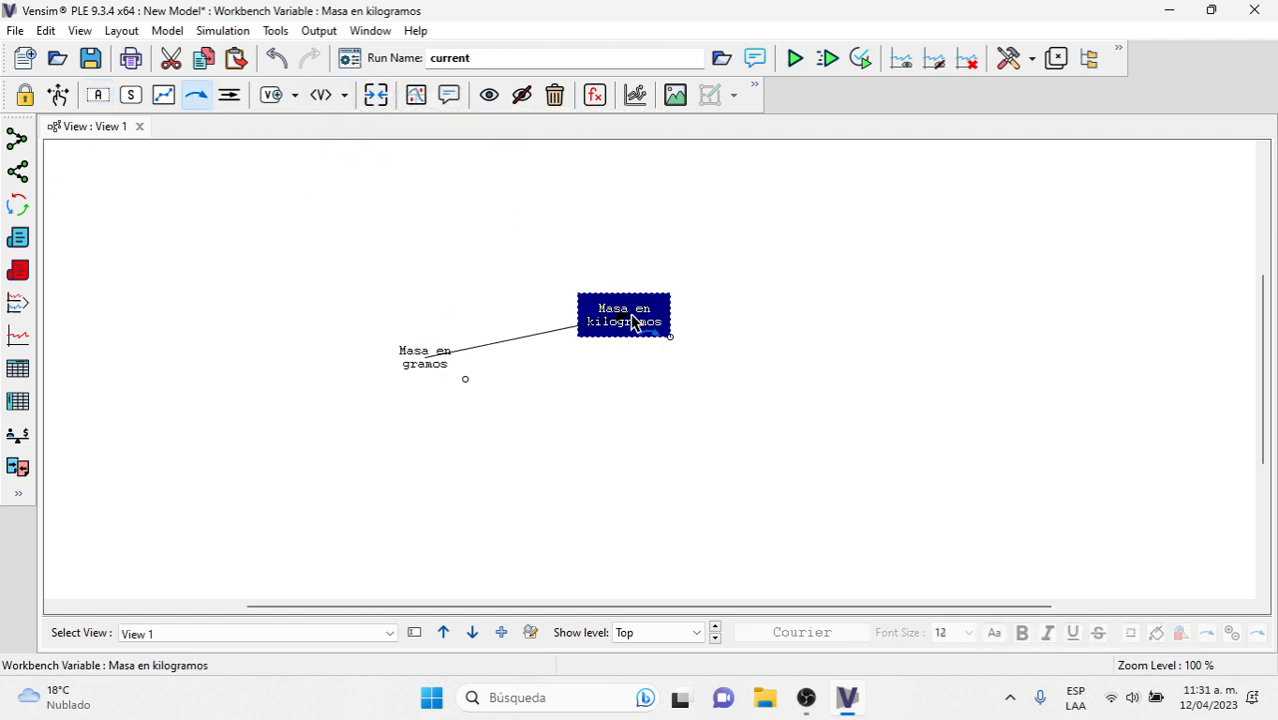
left_click(628, 320)
Define Masa en gramos as the constant 2000 with units "gramos", check its syntax and accept the equation
left_click(595, 95)
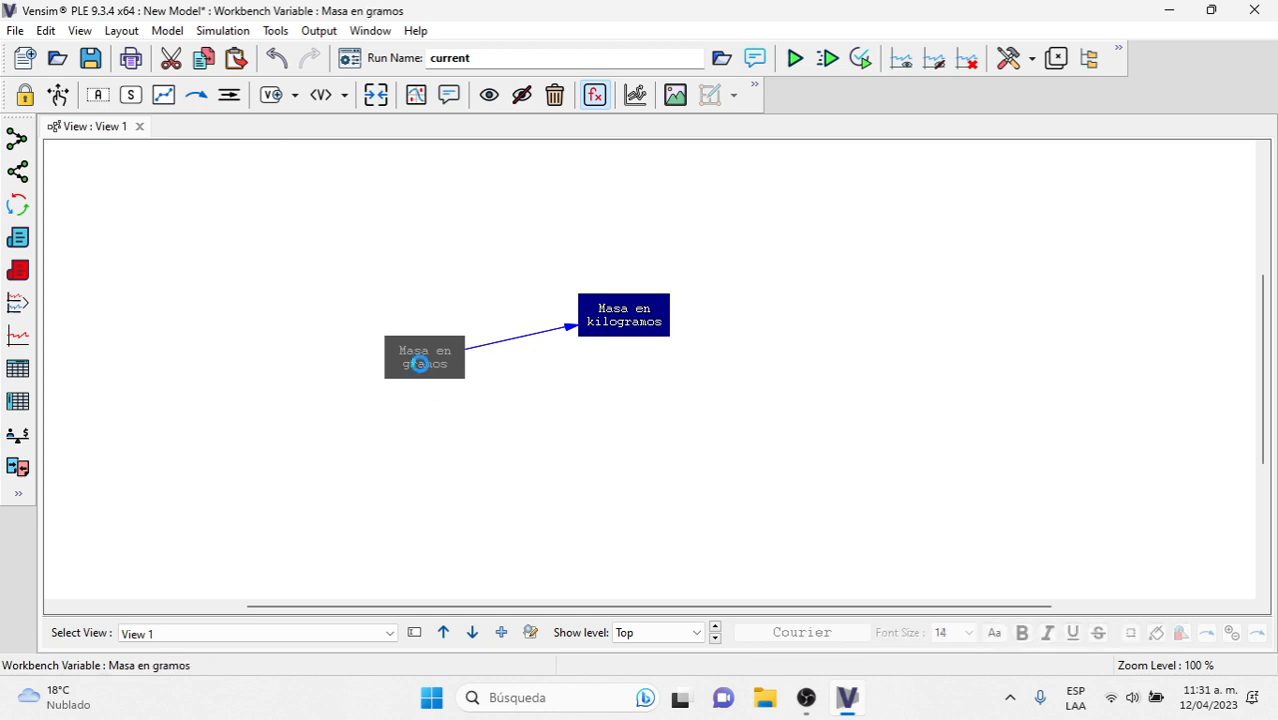
left_click(427, 358)
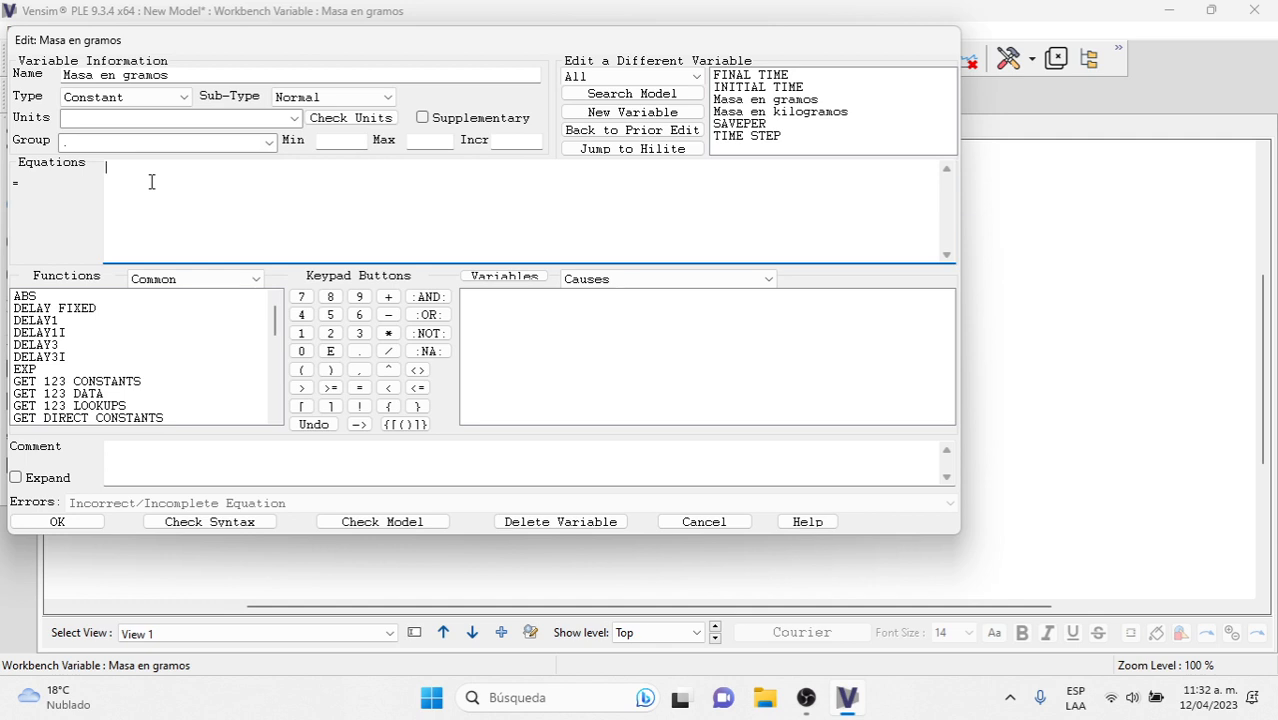
type("2000")
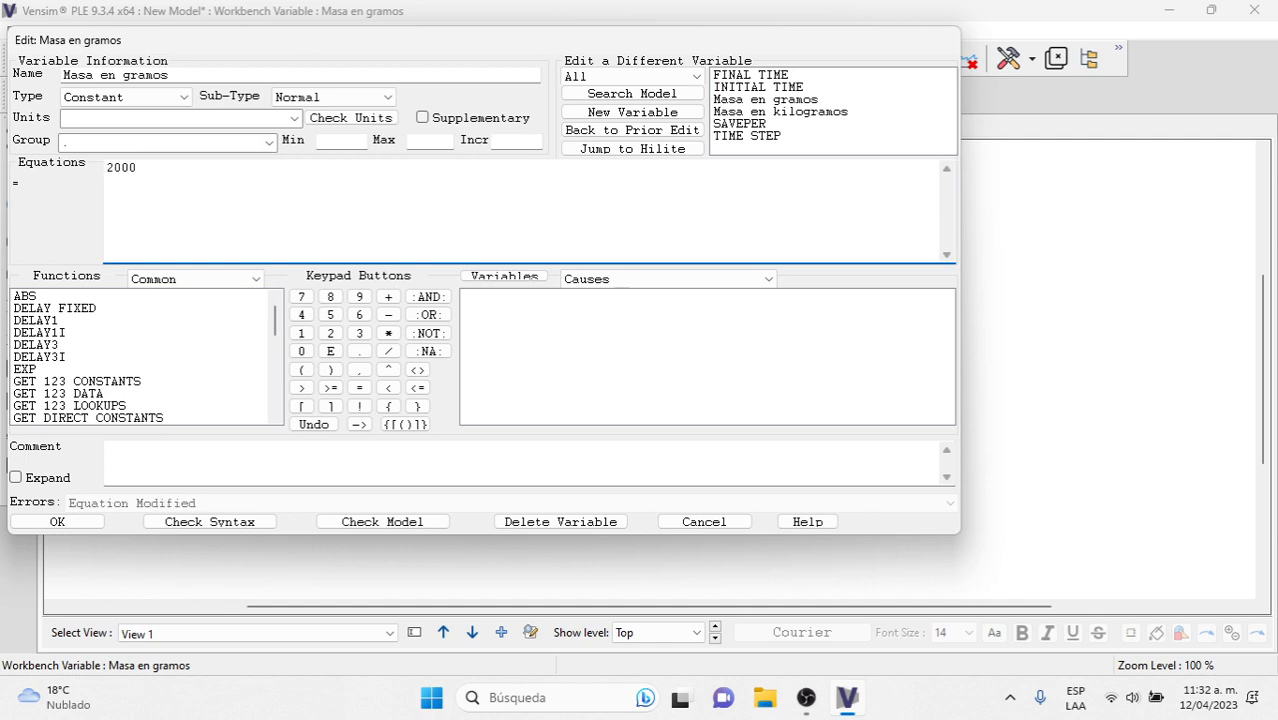
left_click(295, 118)
left_click(295, 118)
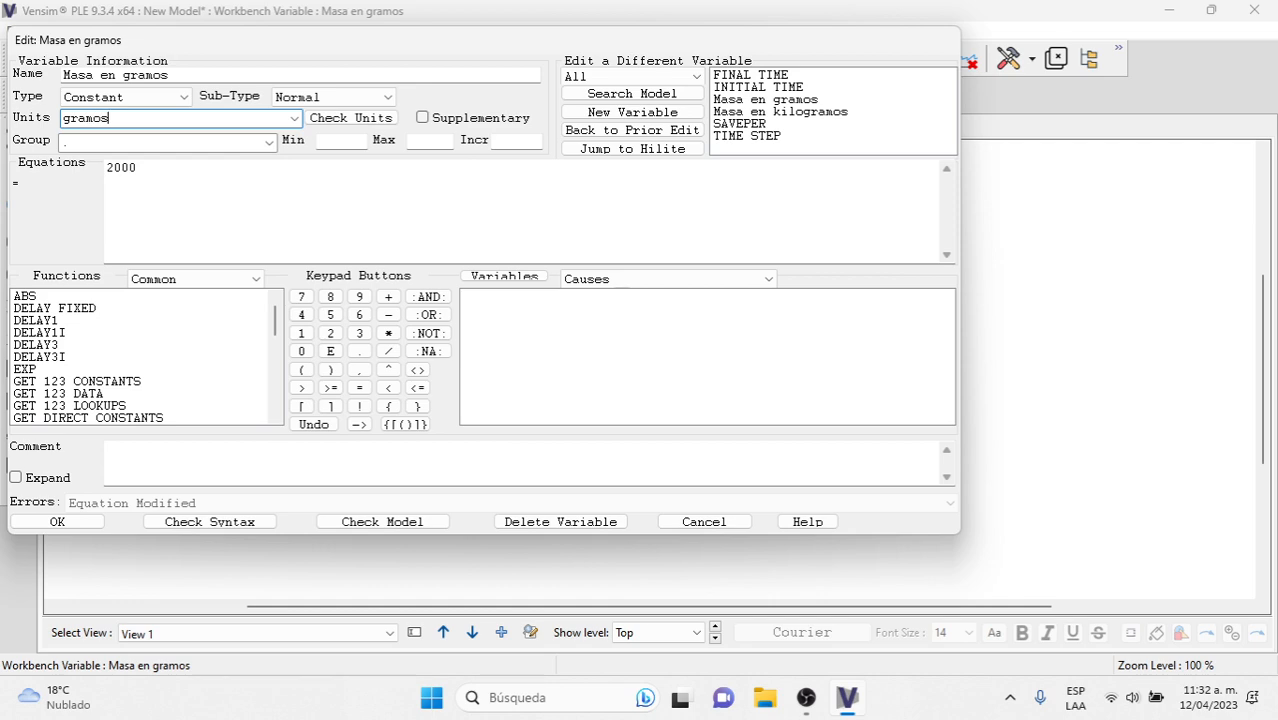
type("gramos")
left_click(190, 522)
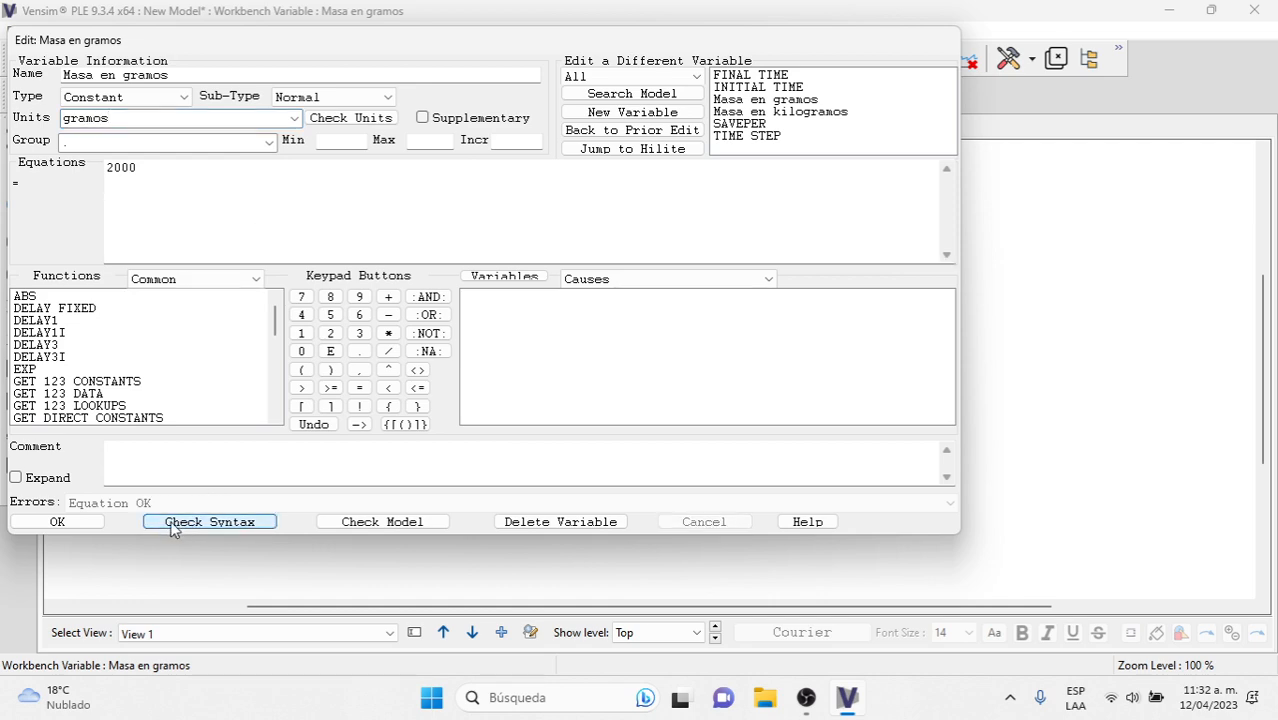
left_click(45, 522)
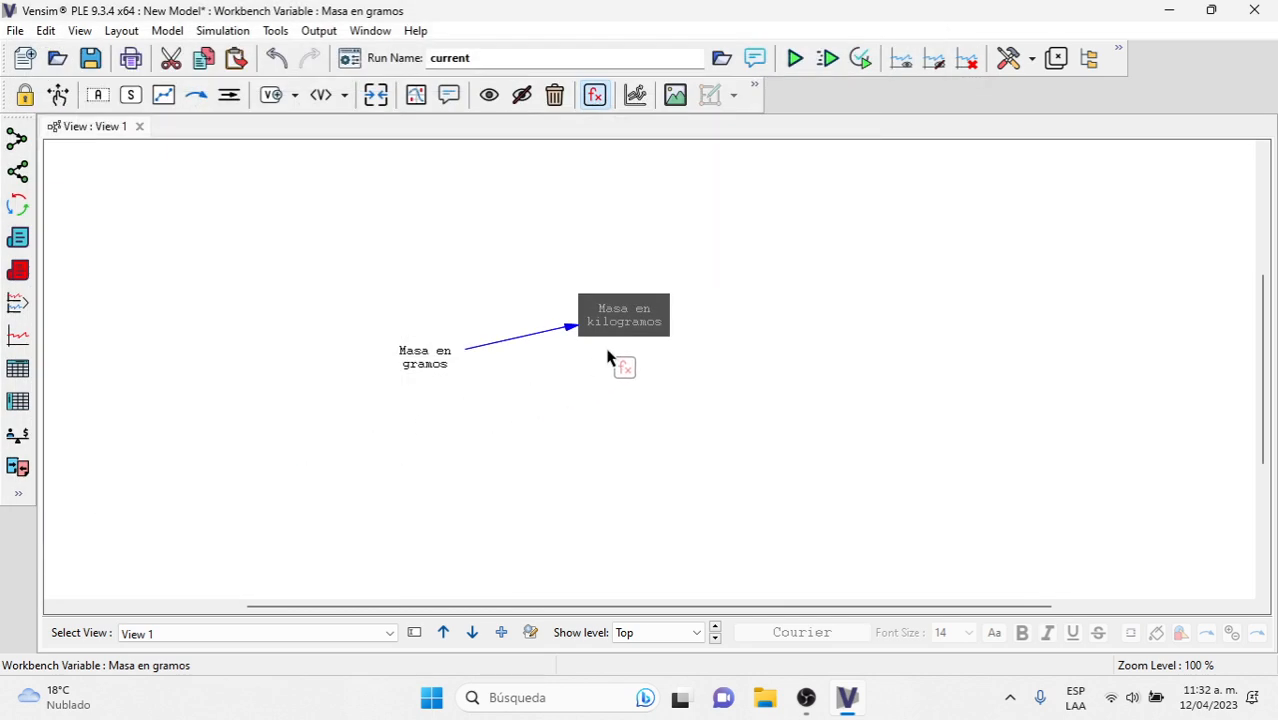
Define Masa en kilogramos as Masa en gramos/1000 with units "kilogramos", check its syntax and accept the equation
left_click(622, 310)
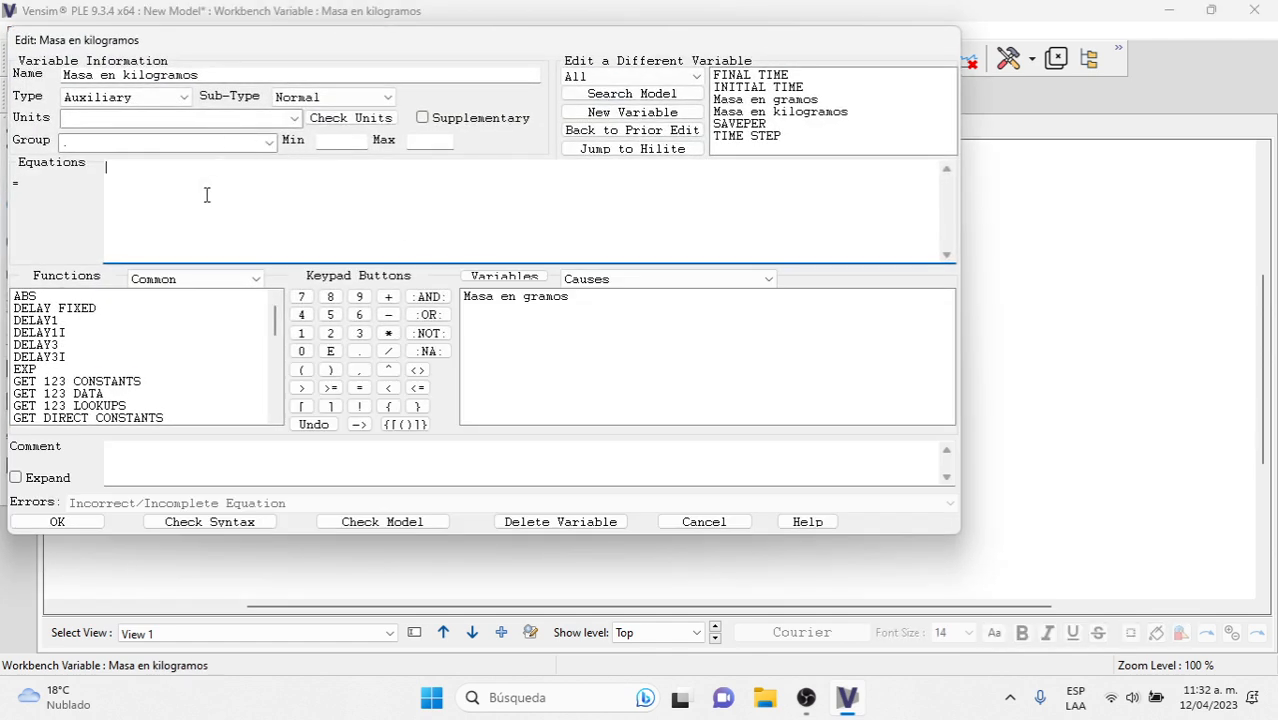
left_click(489, 300)
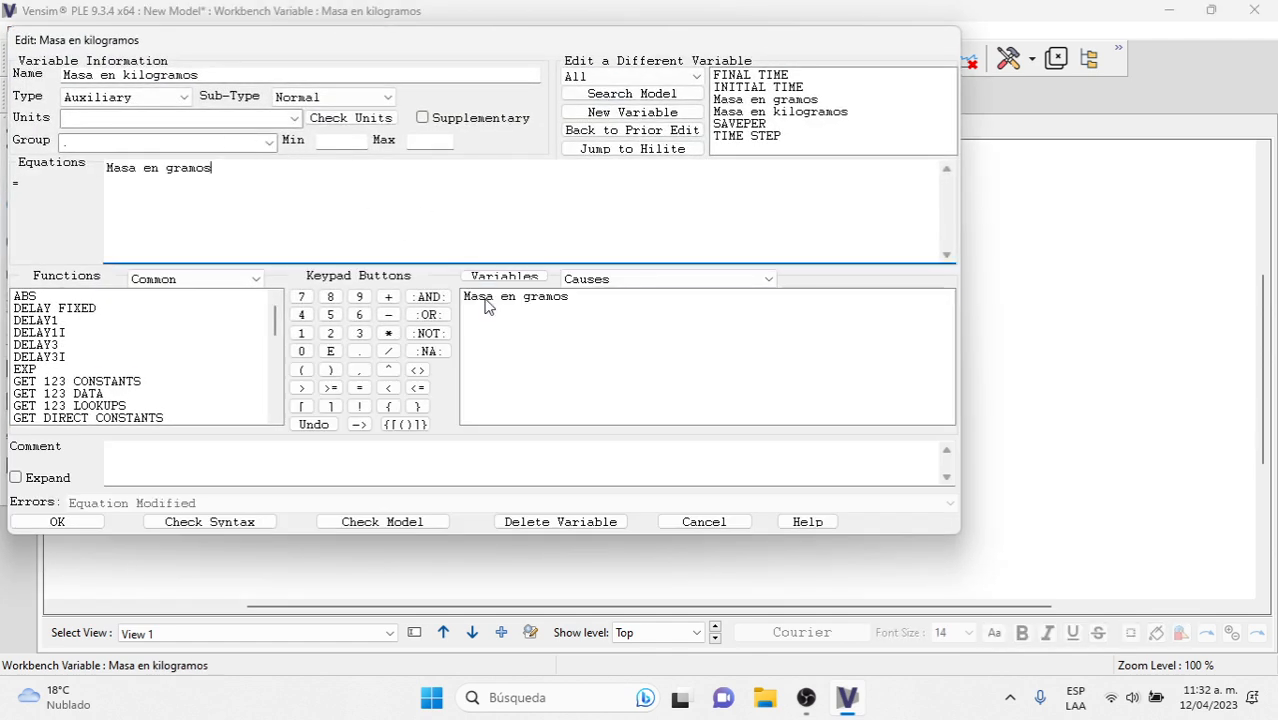
type("/1000")
left_click(233, 122)
type("kilogramo")
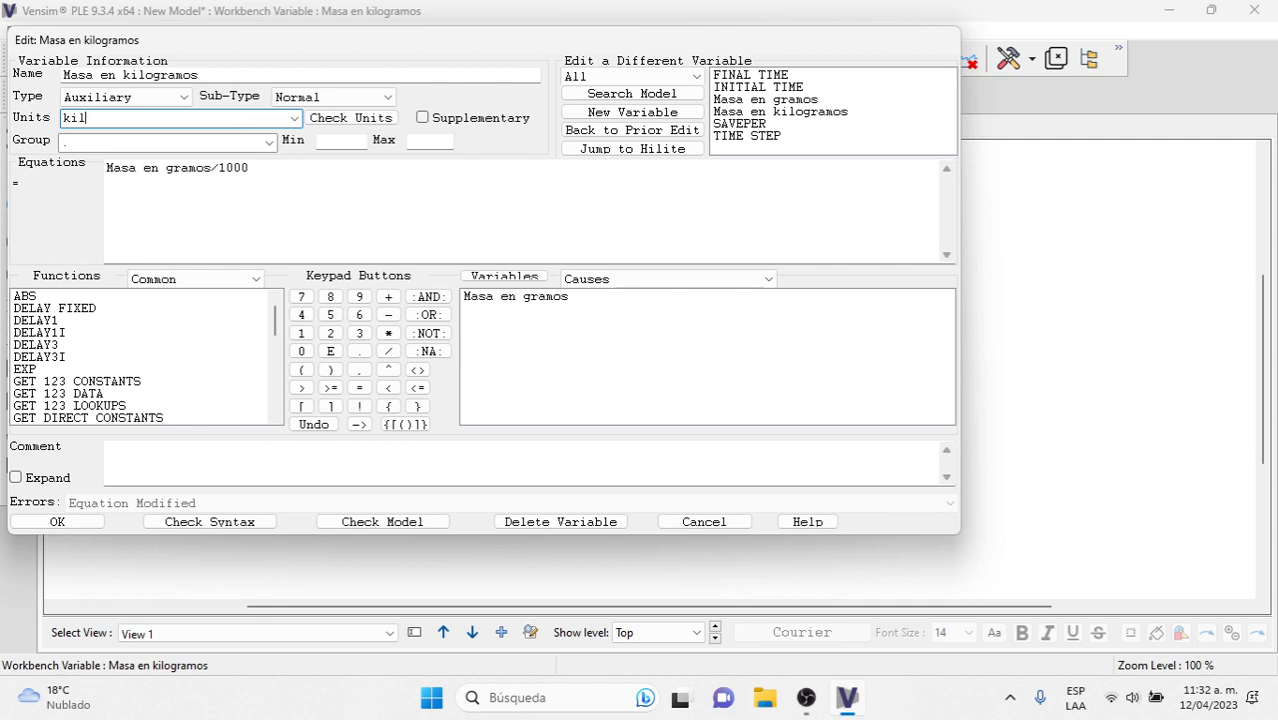
key("BackSpace")
key("BackSpace")
left_click(213, 522)
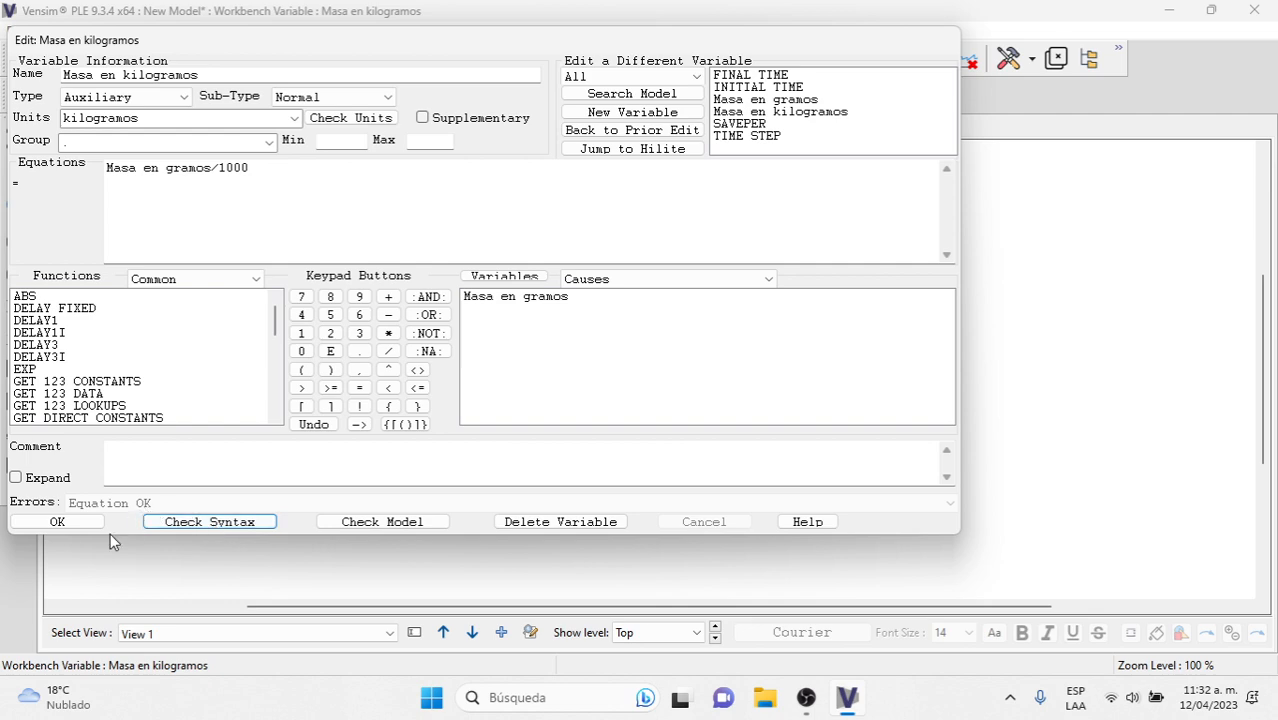
left_click(57, 521)
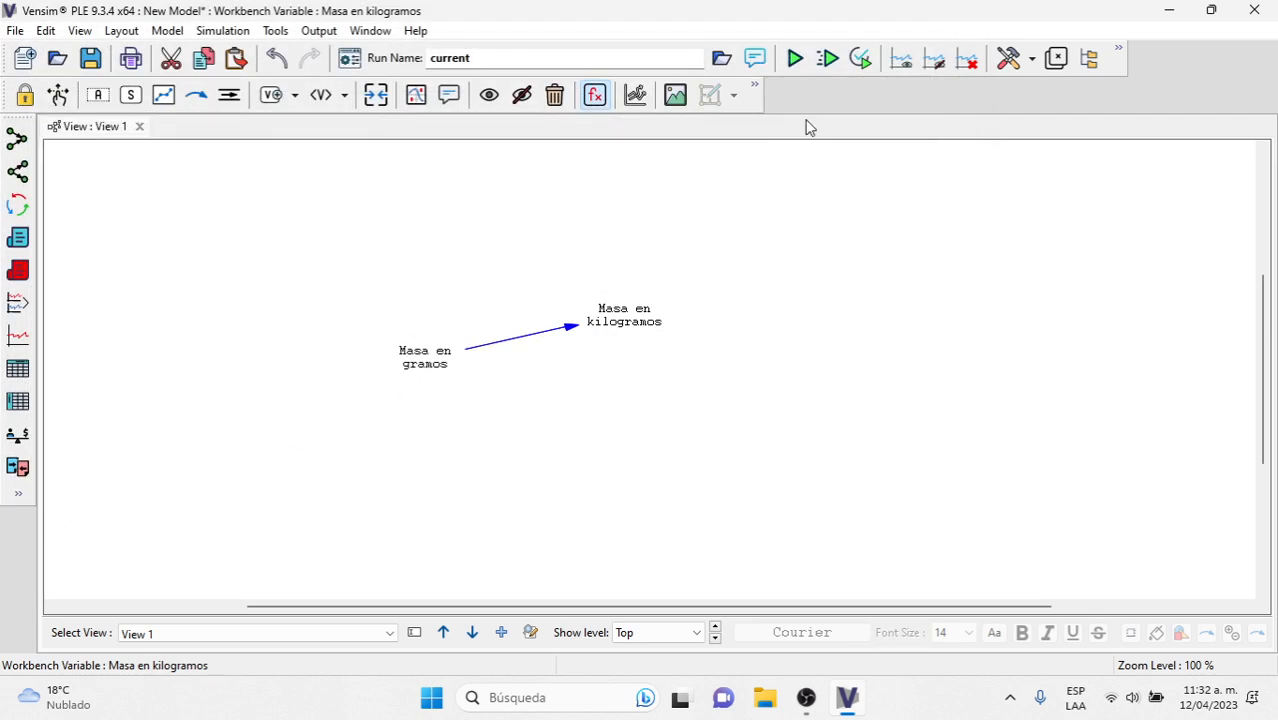
Try to simulate the model, and save it as "untitled" in text format in the Escritorio folder
left_click(827, 57)
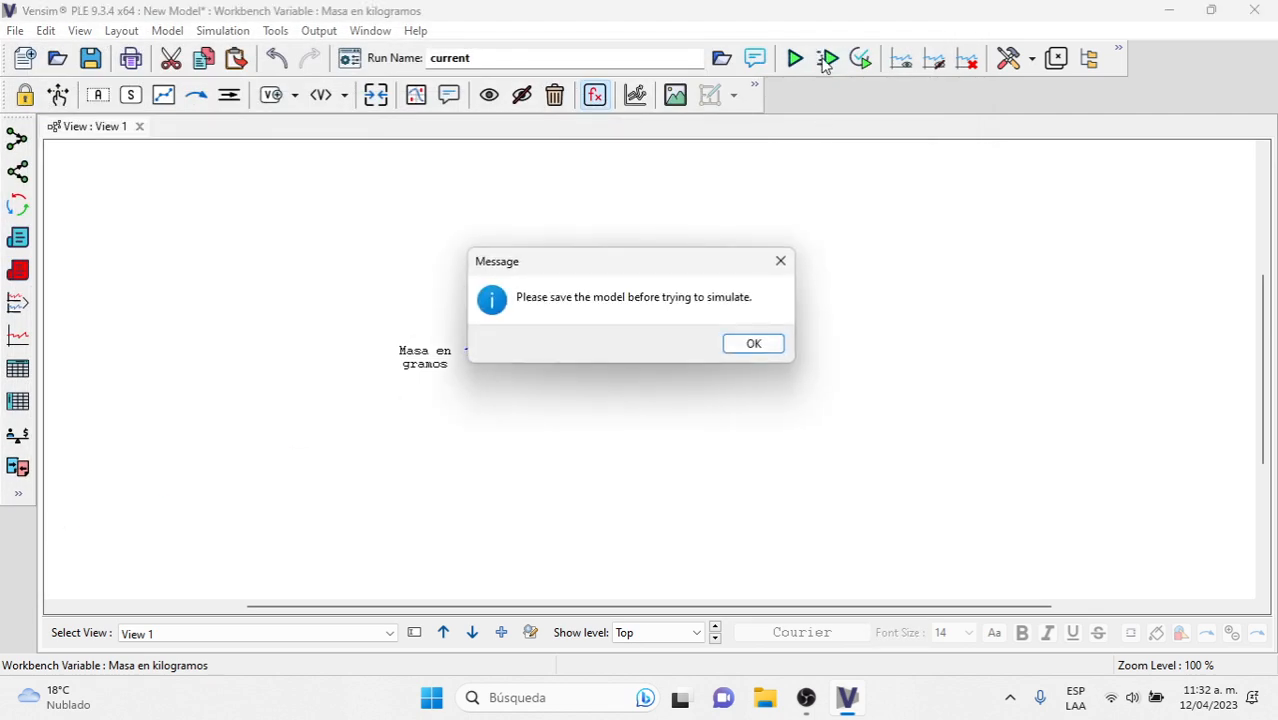
left_click(746, 347)
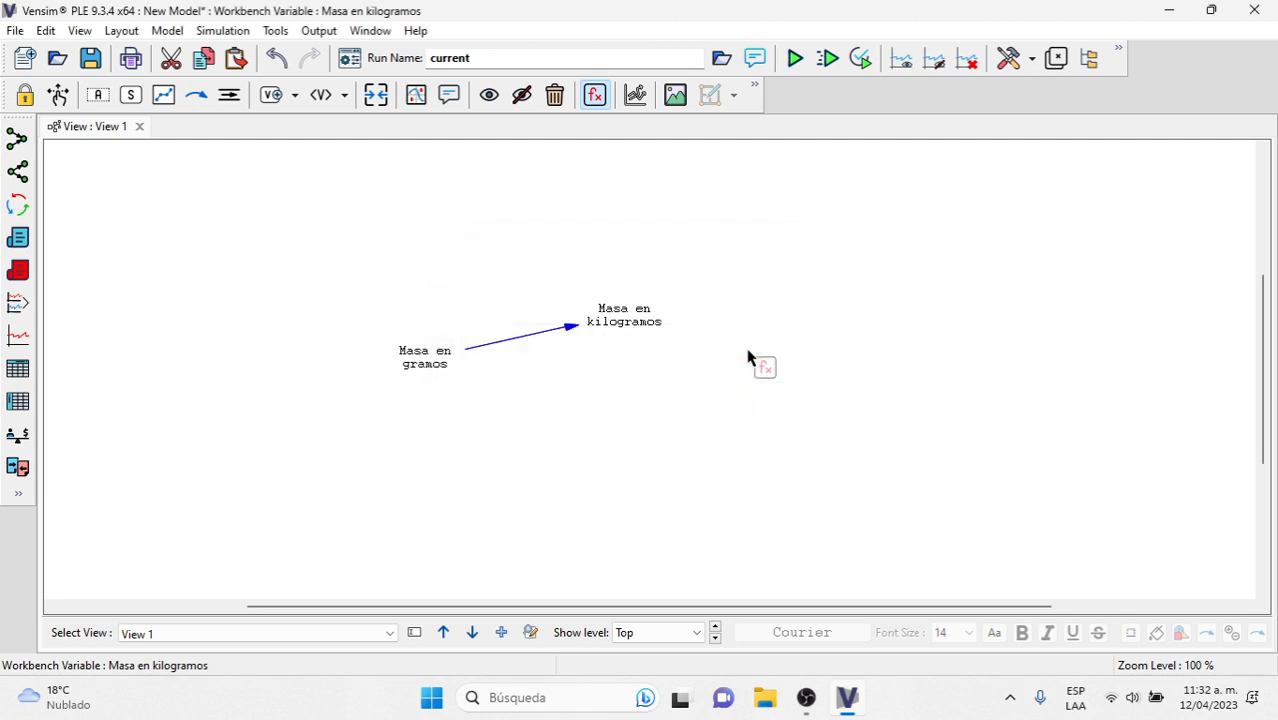
left_click(688, 344)
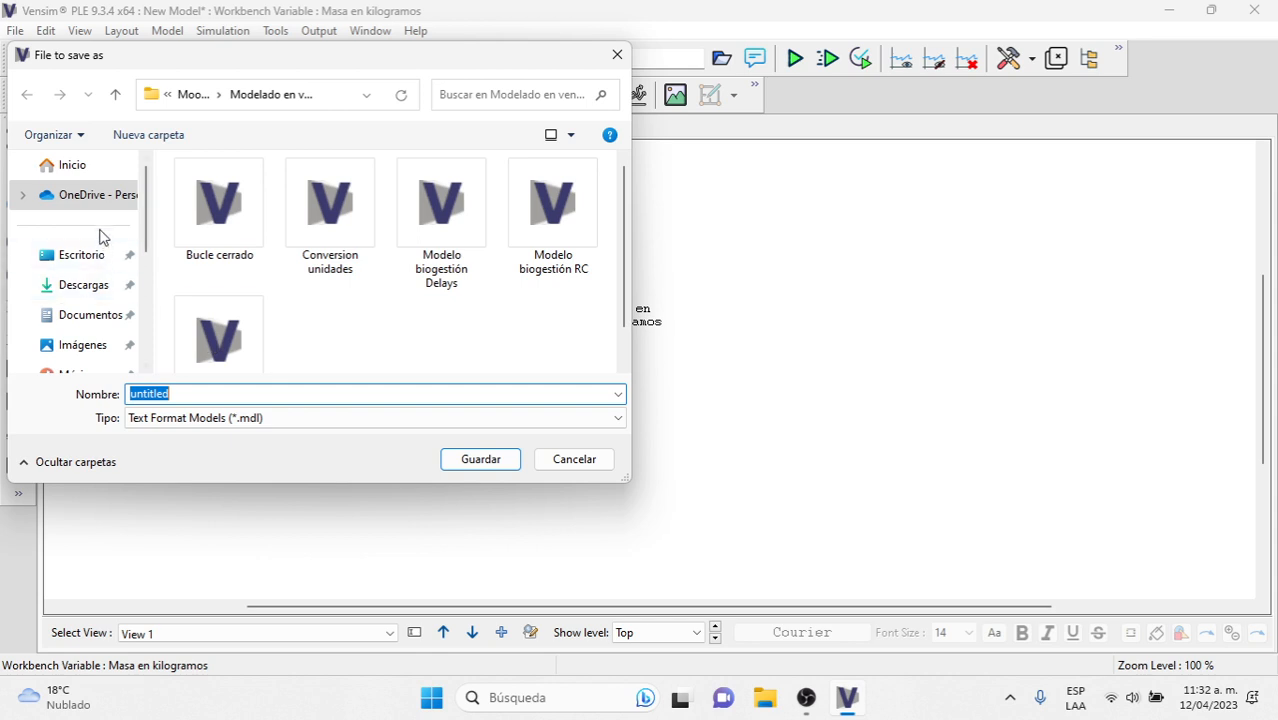
scroll(99, 237, "down", 1)
left_click(92, 258)
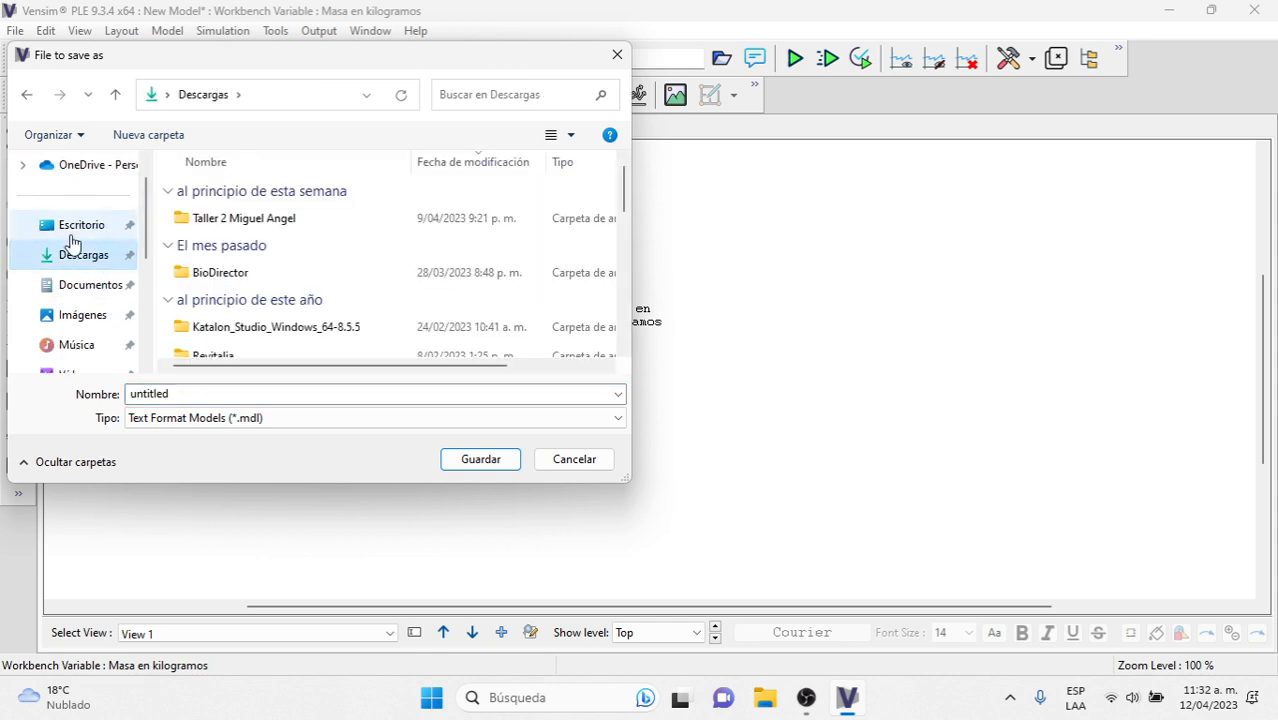
left_click(78, 227)
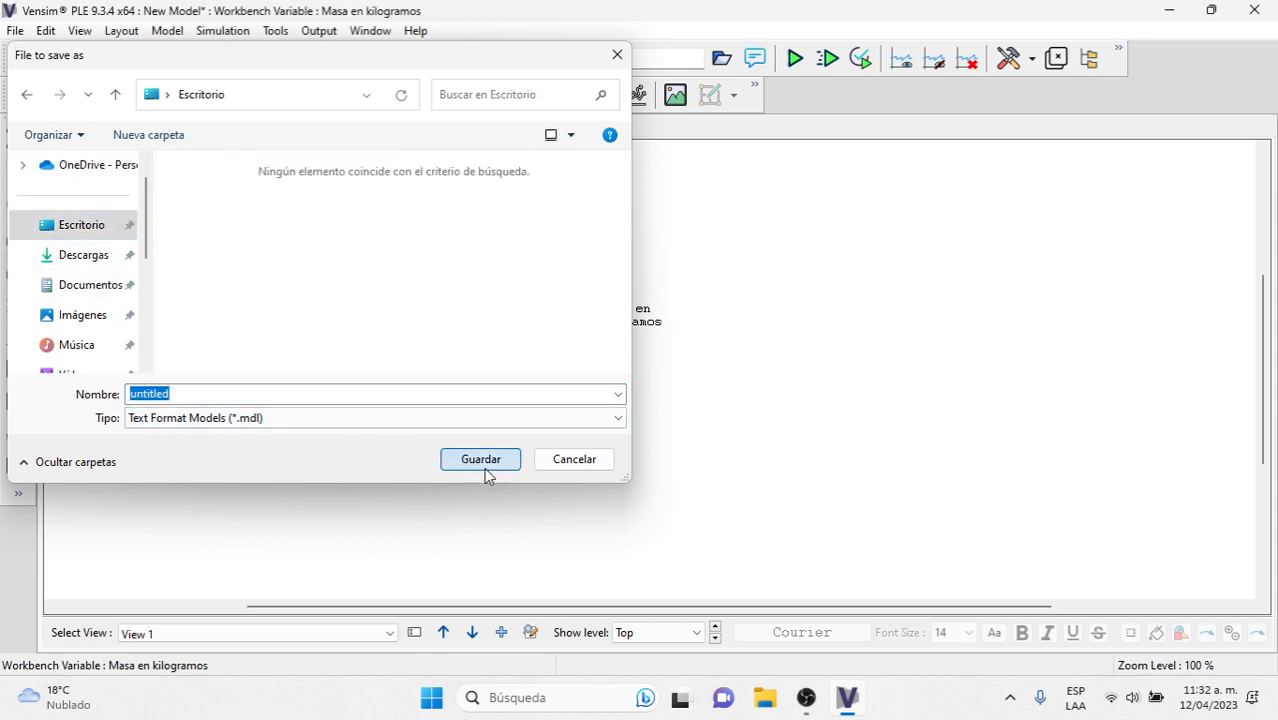
left_click(482, 463)
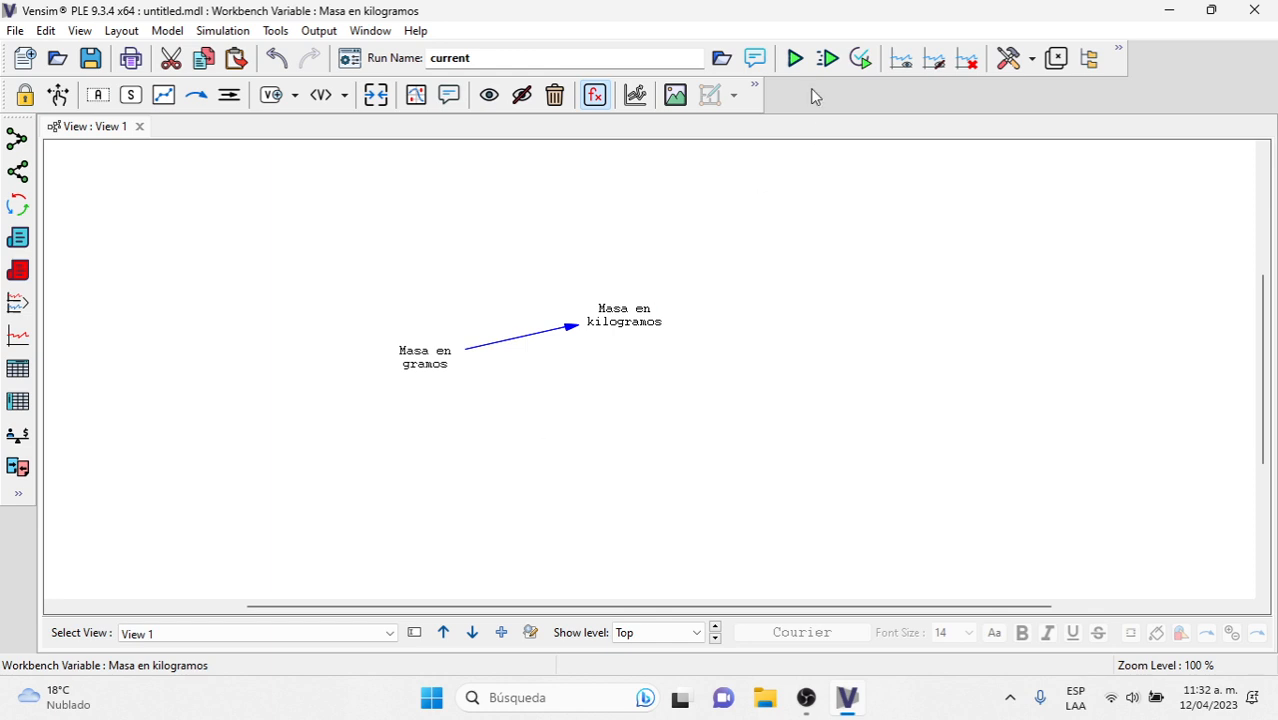
Run the model in SyntheSim, view the graph of Masa en gramos over time and close it
left_click(827, 58)
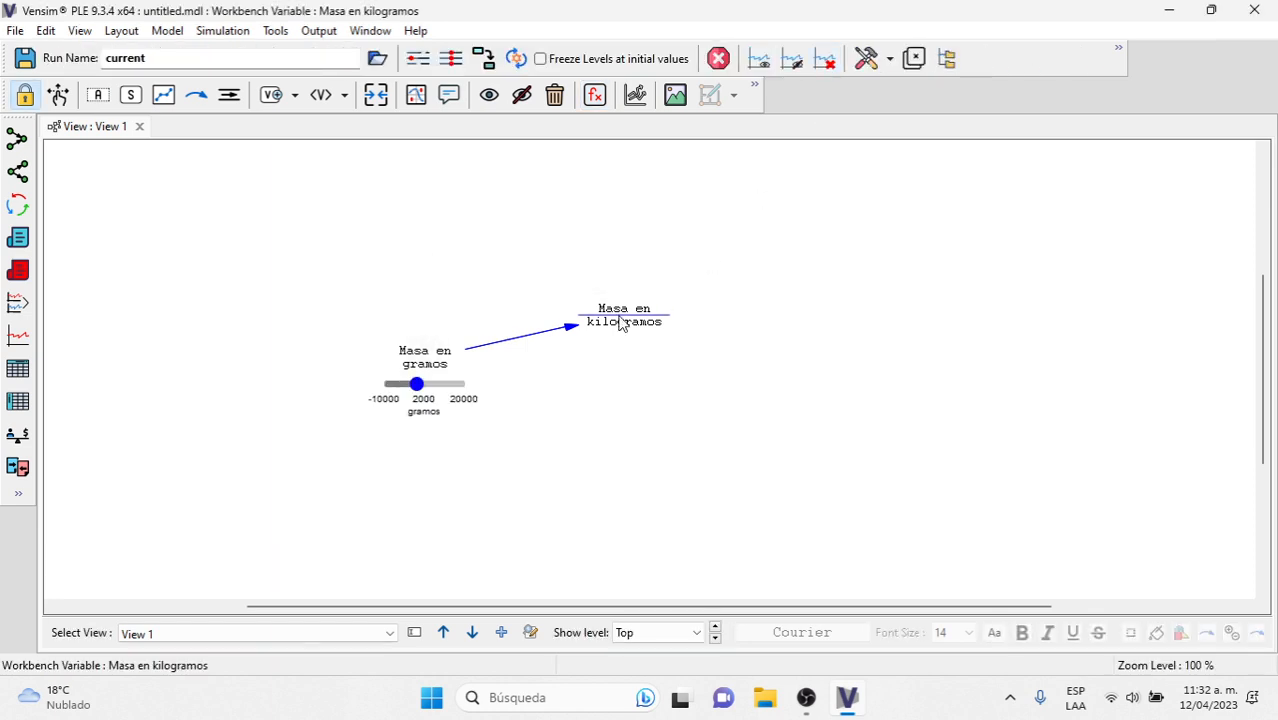
left_click(421, 356)
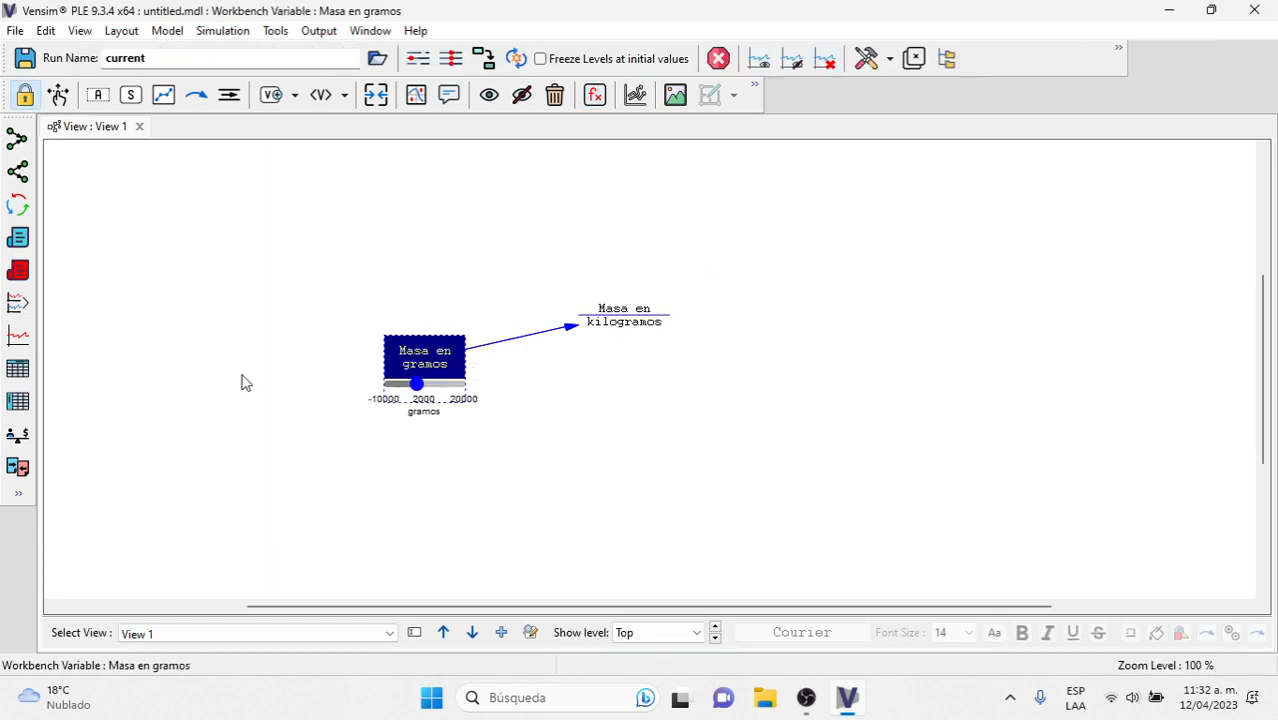
left_click(20, 340)
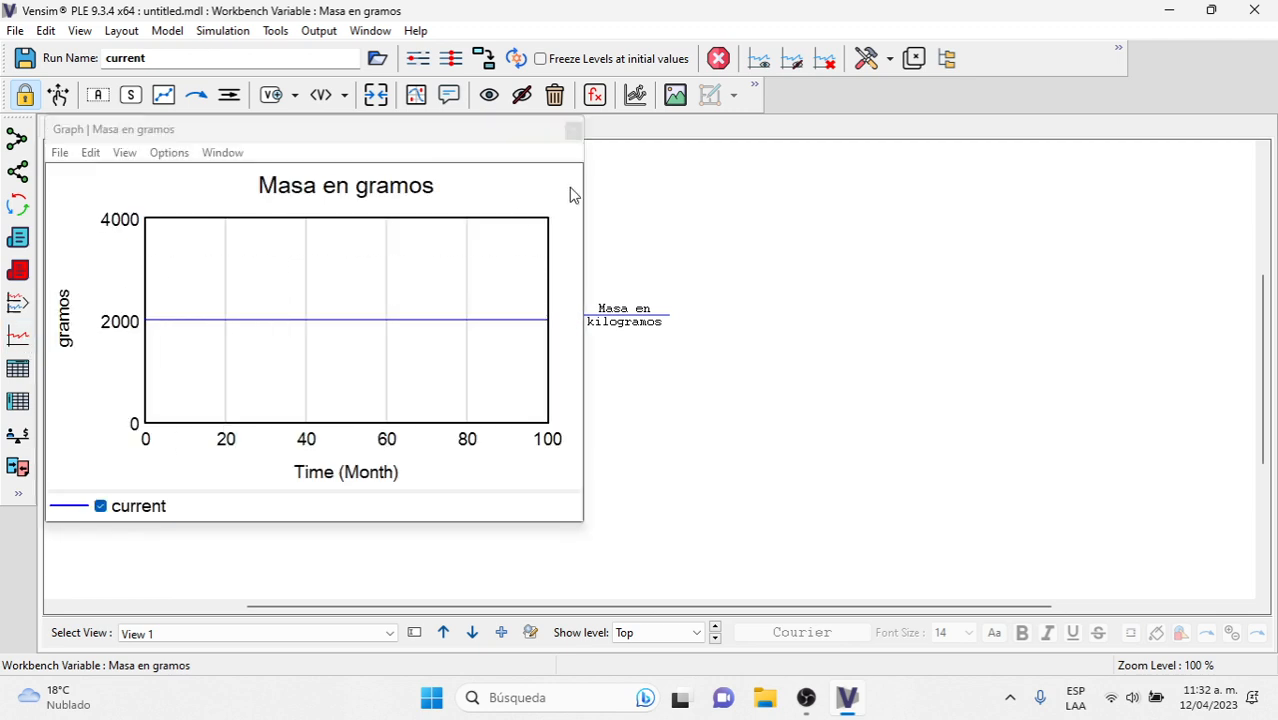
left_click(575, 131)
View the graph of Masa en kilogramos over time and close it
left_click(608, 316)
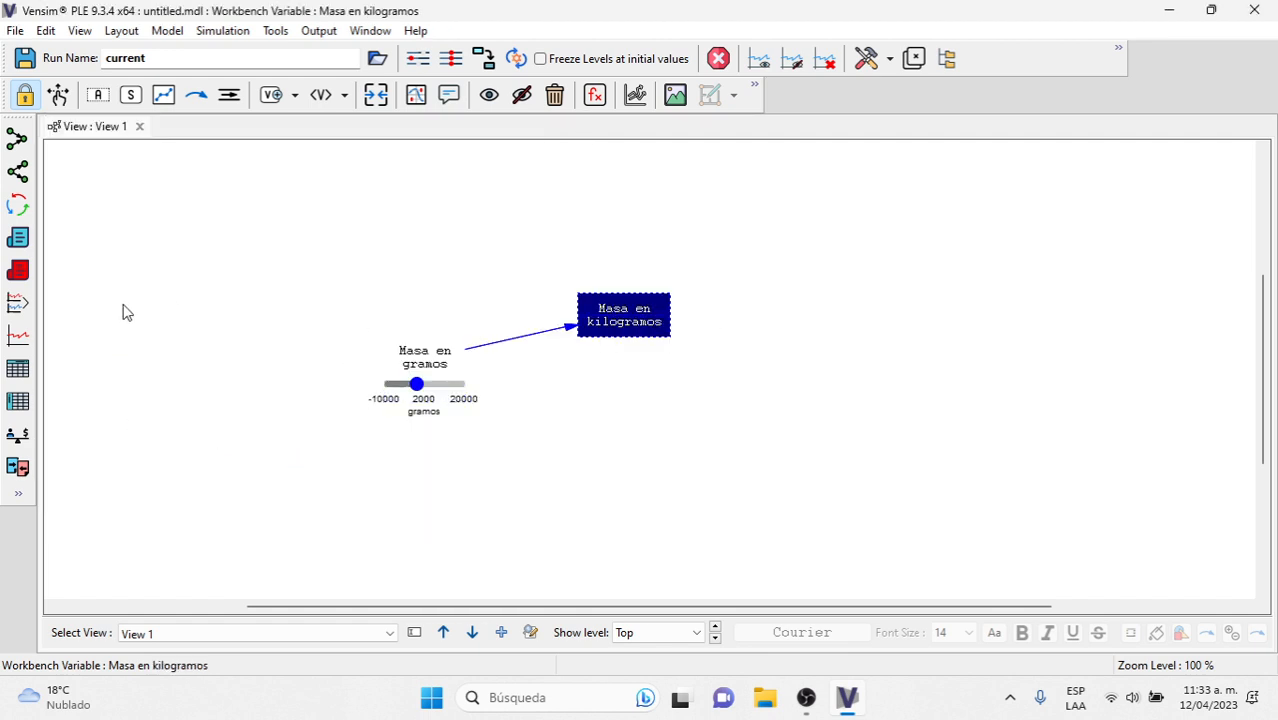
left_click(17, 340)
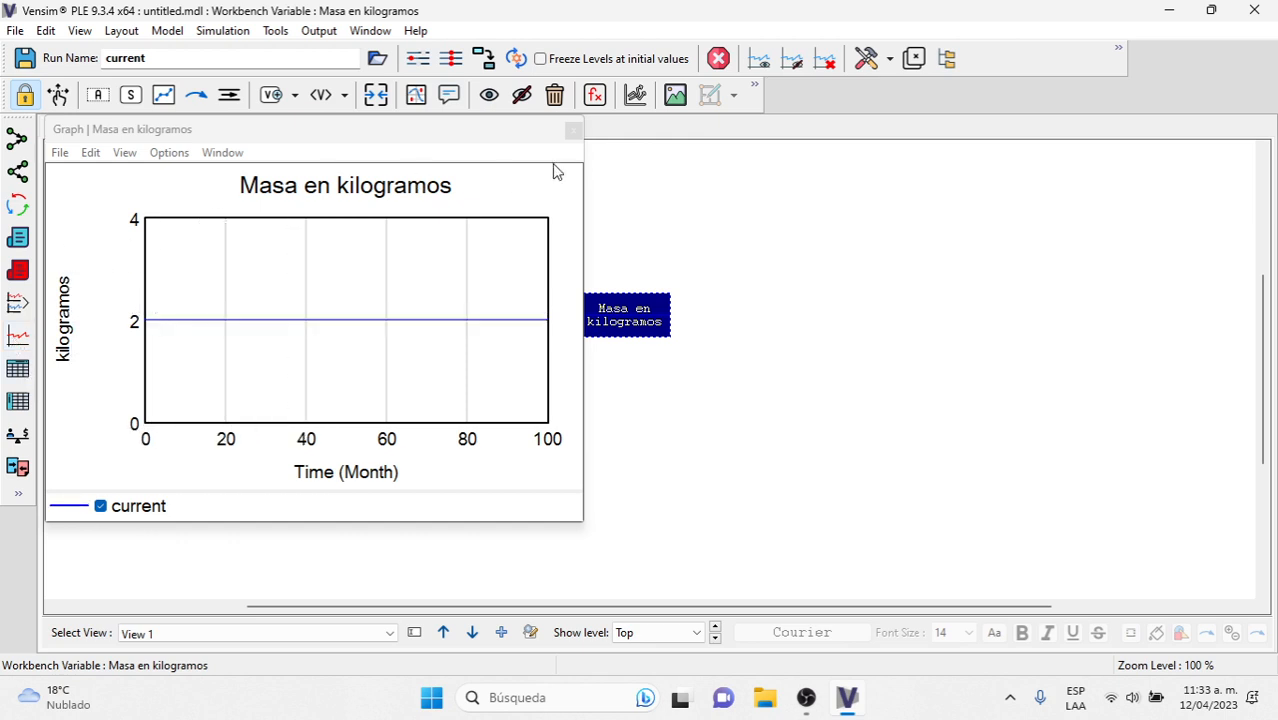
left_click(573, 130)
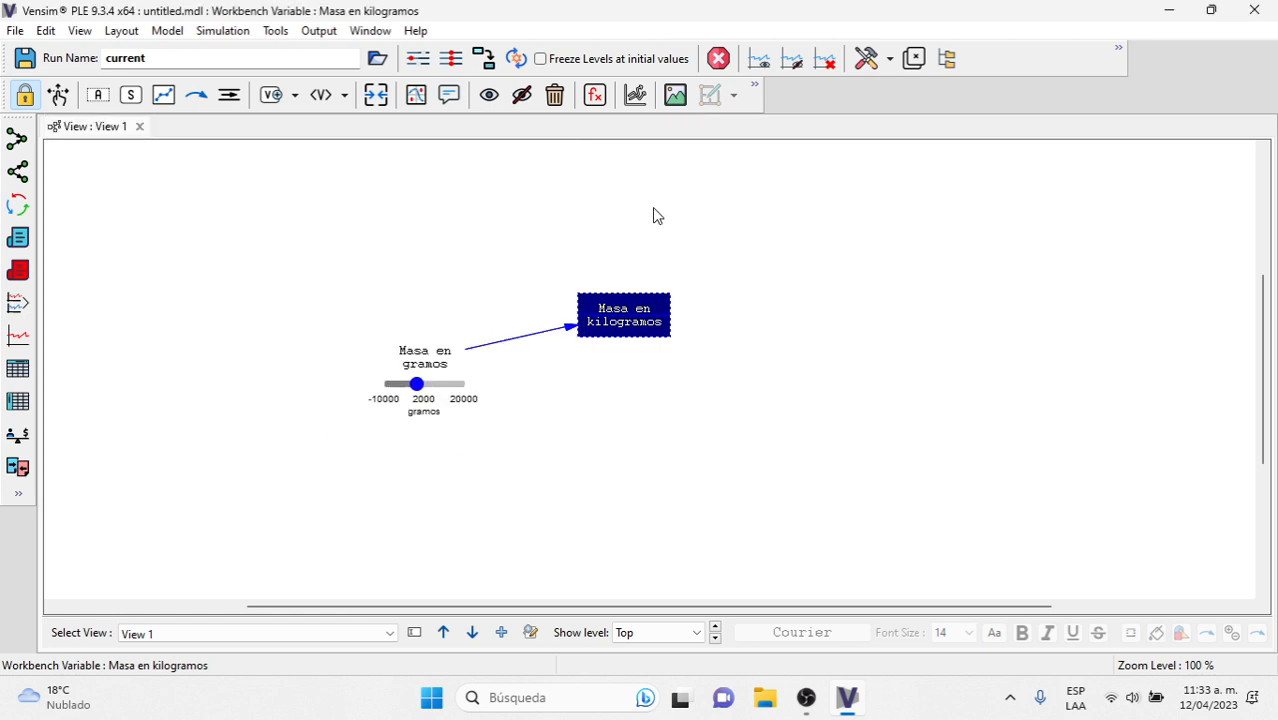
Run a units check on the model, review and close the report, and stop the SyntheSim session
left_click(18, 437)
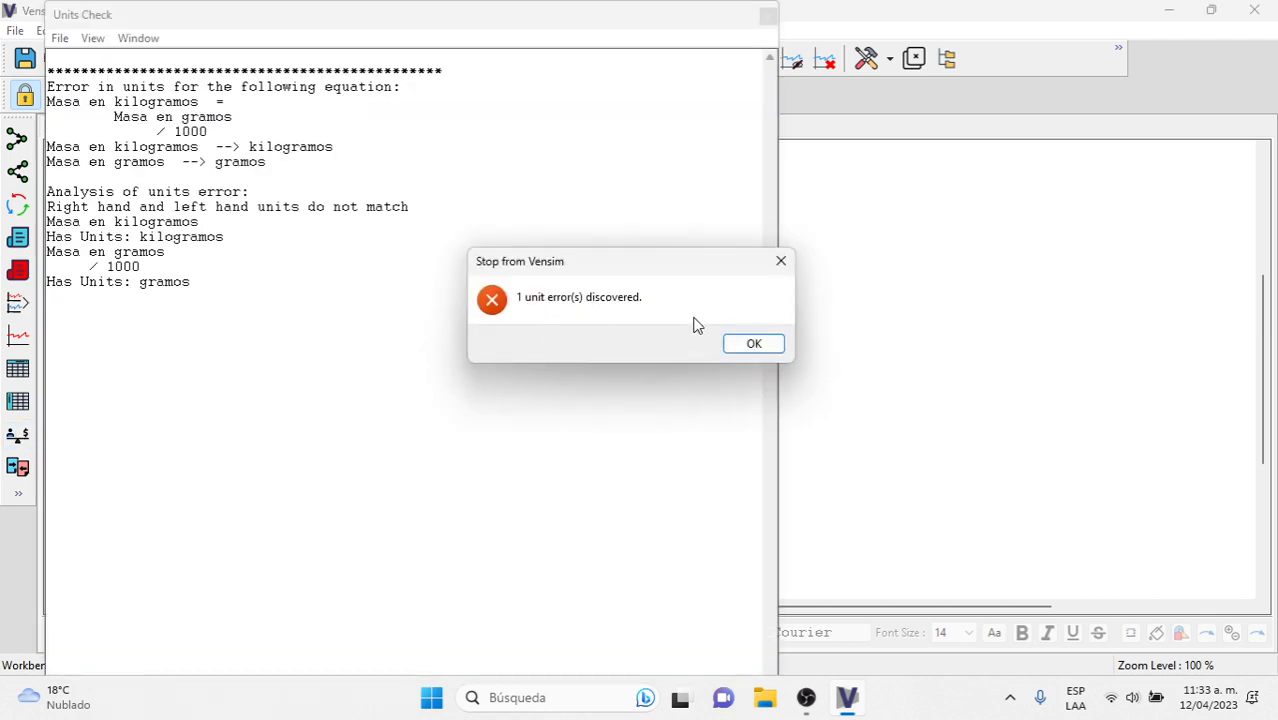
left_click(754, 346)
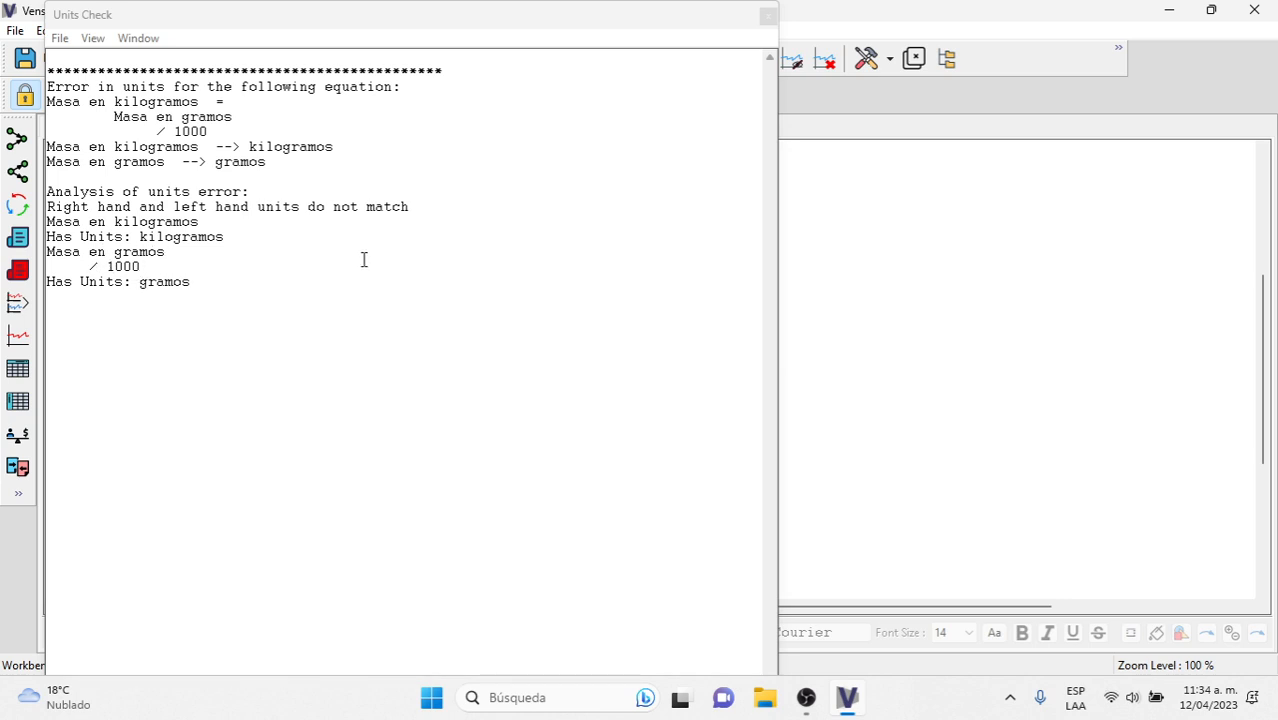
left_click(767, 16)
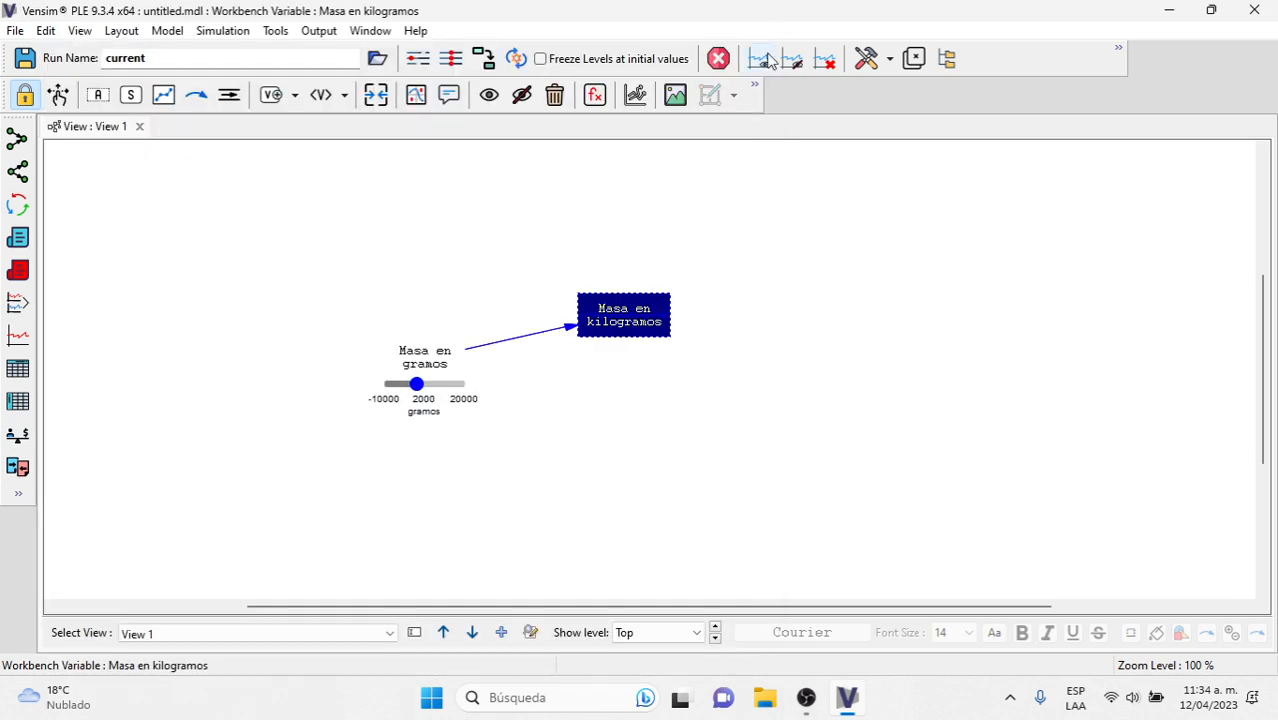
left_click(718, 58)
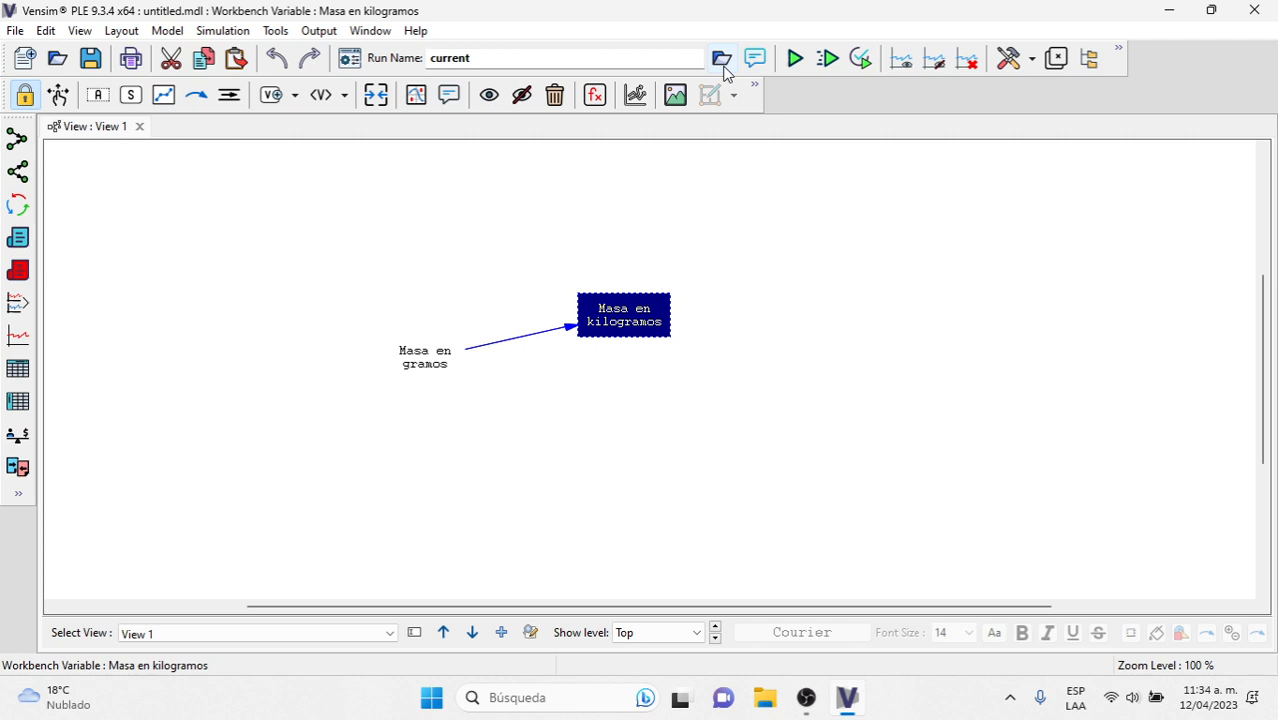
Add a variable "Conversión" above Masa en gramos and draw an arrow from it to Masa en kilogramos
left_click(97, 95)
left_click(402, 255)
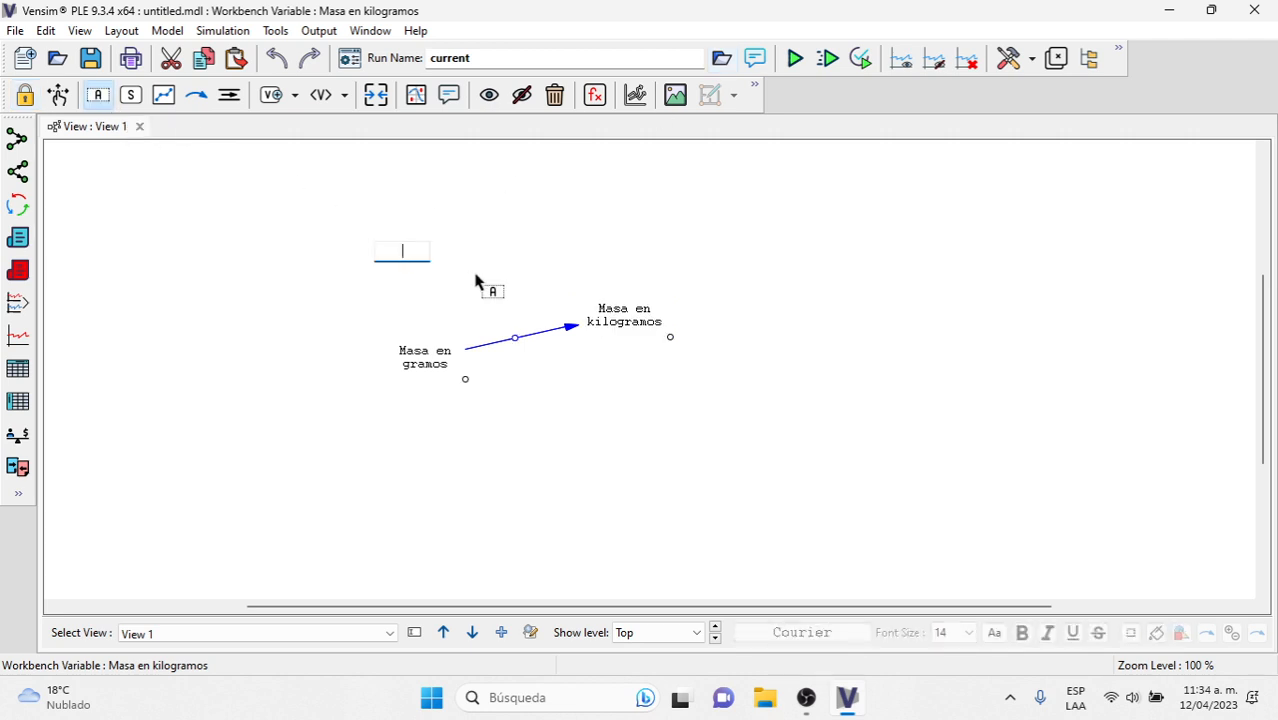
type("conversión")
key("Return")
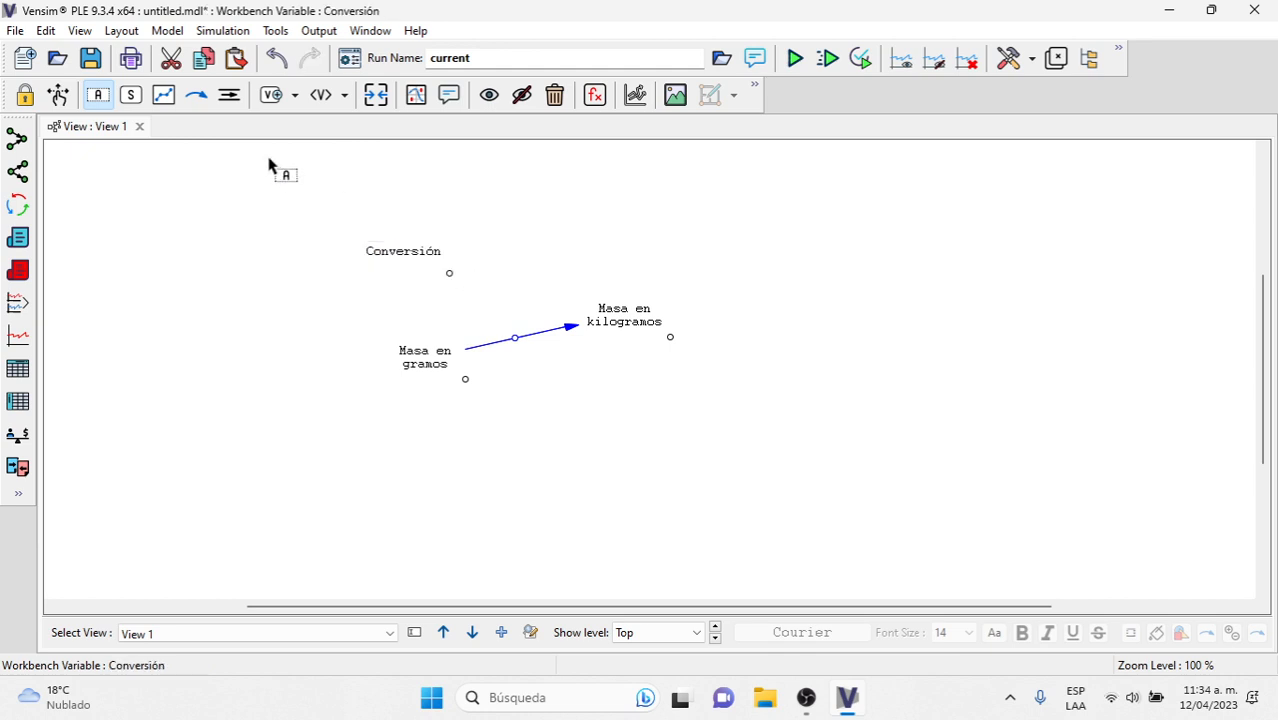
left_click(196, 94)
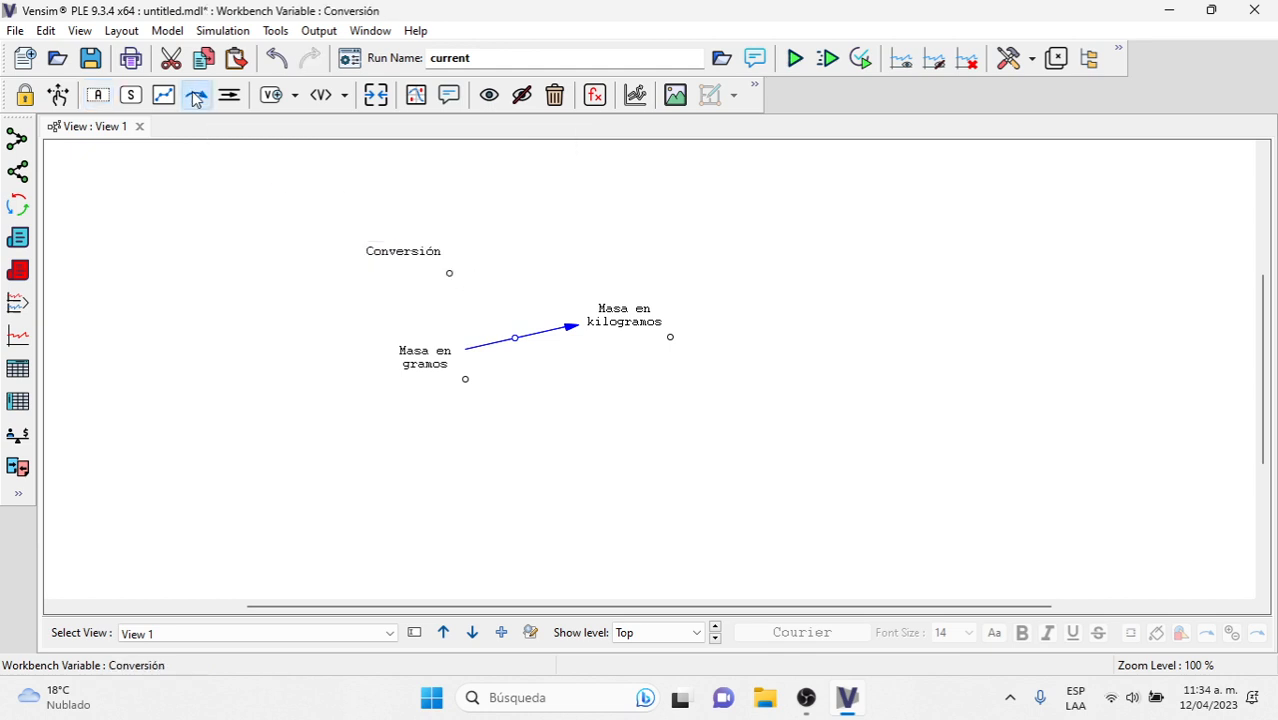
left_click(418, 252)
left_click(622, 322)
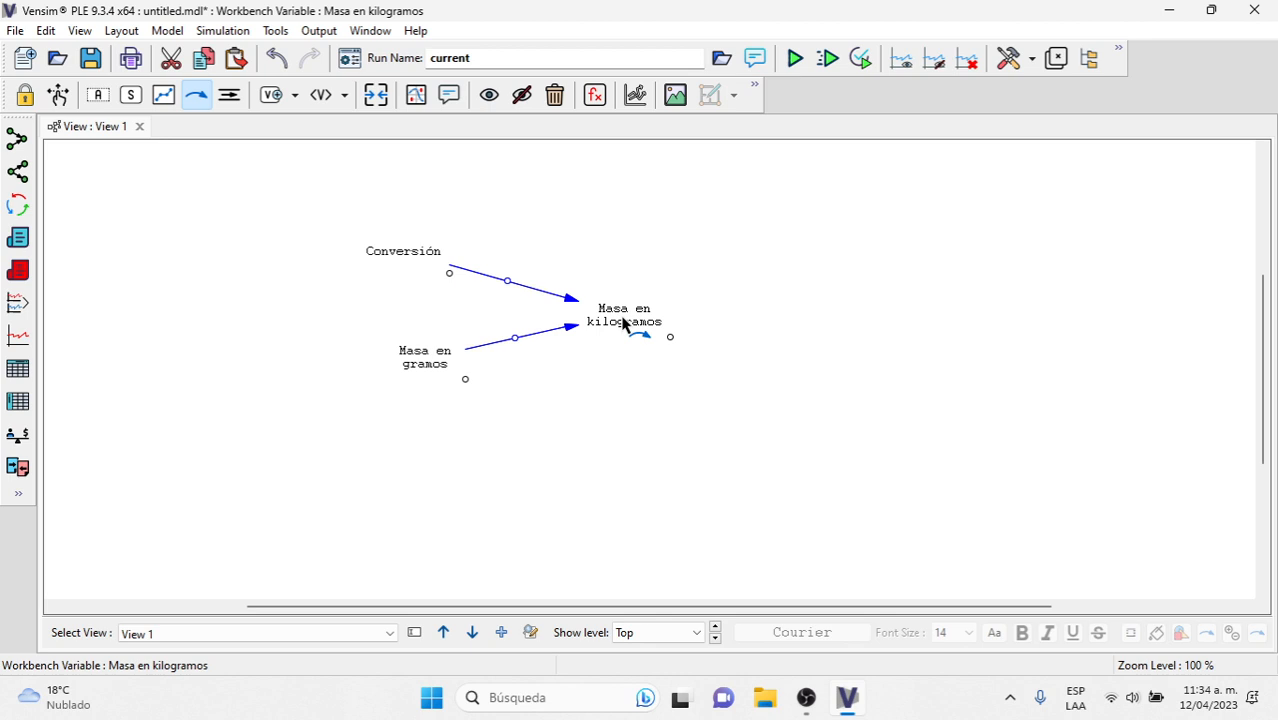
Define Conversión as an unchangeable constant equal to 1000 with units gramos, and check its syntax
left_click(595, 94)
left_click(414, 254)
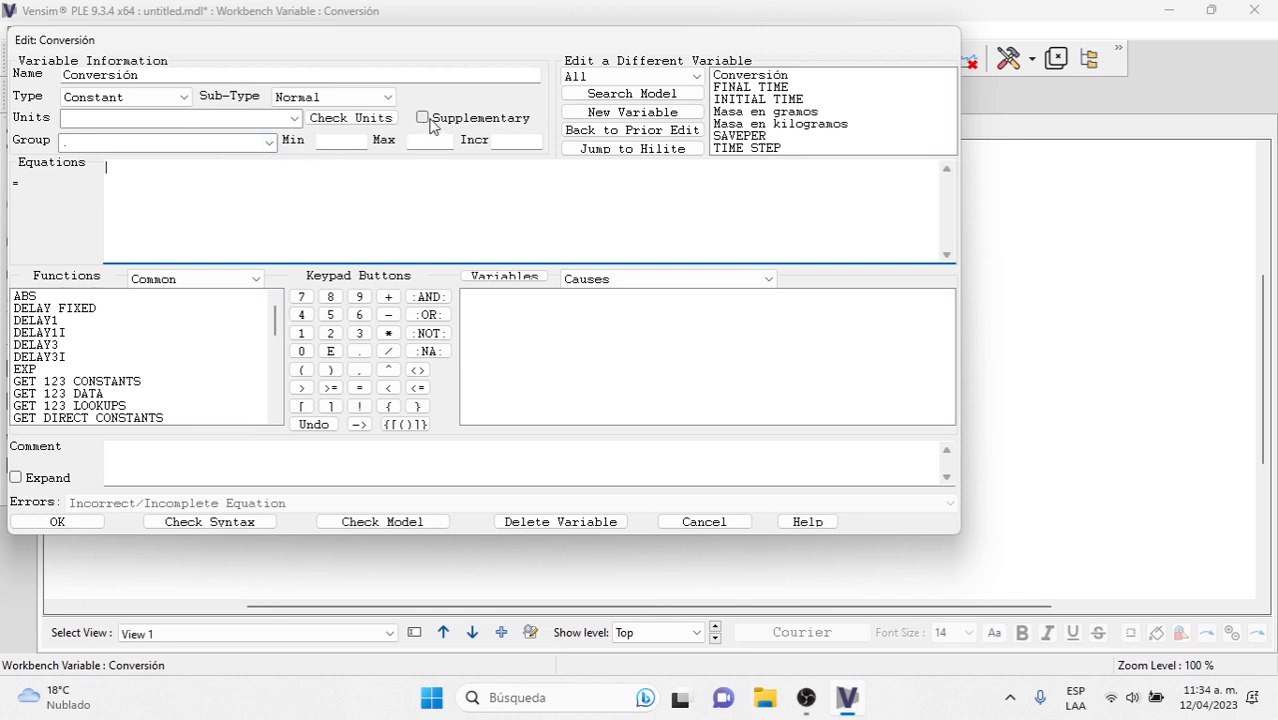
left_click(328, 96)
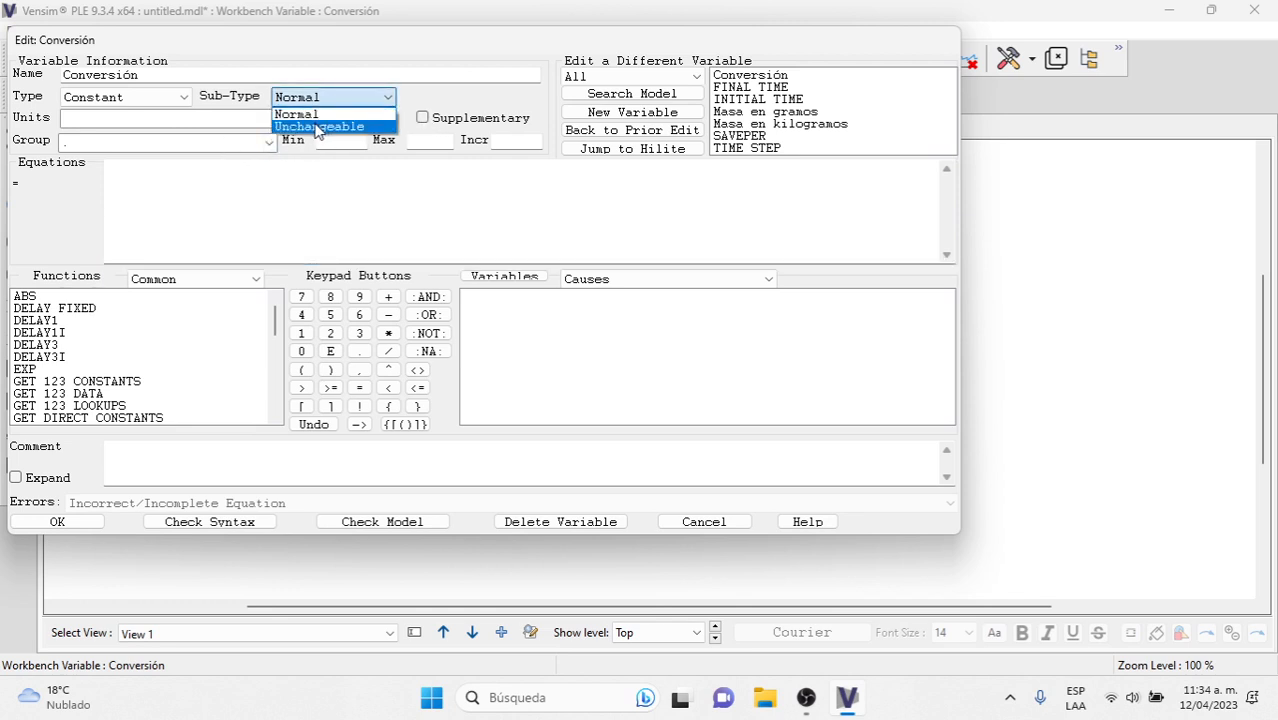
left_click(317, 127)
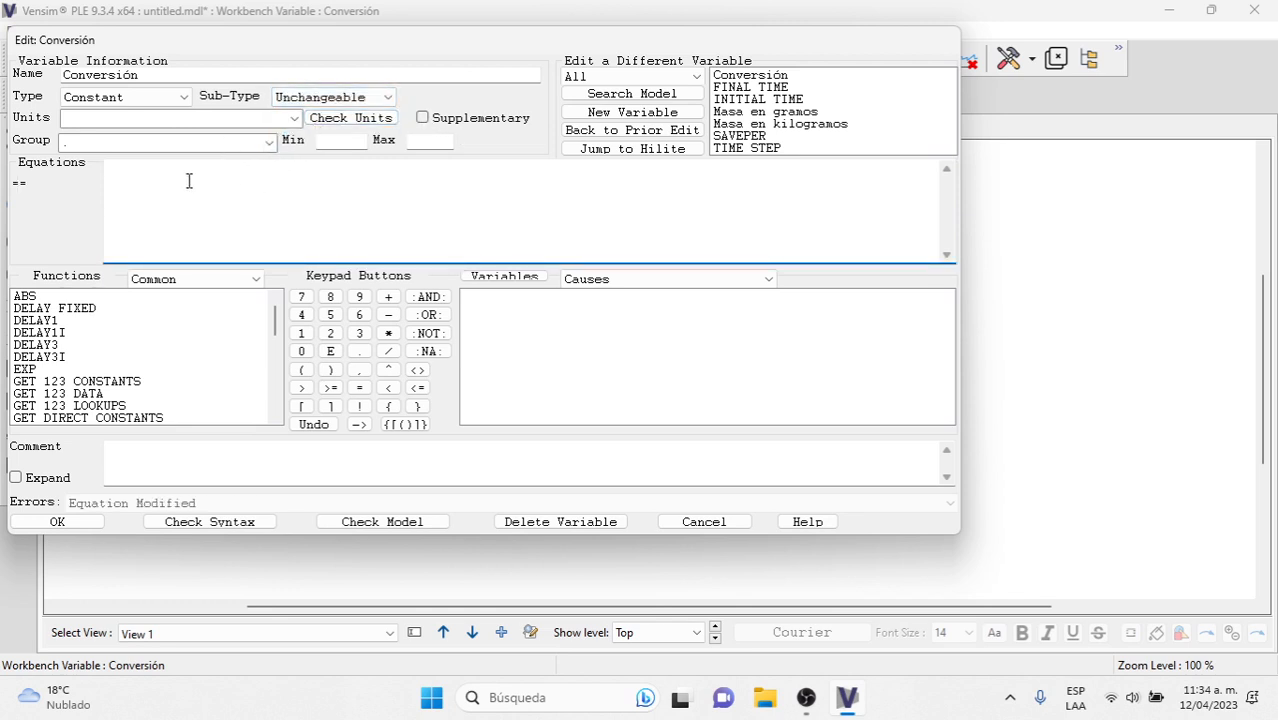
left_click(104, 119)
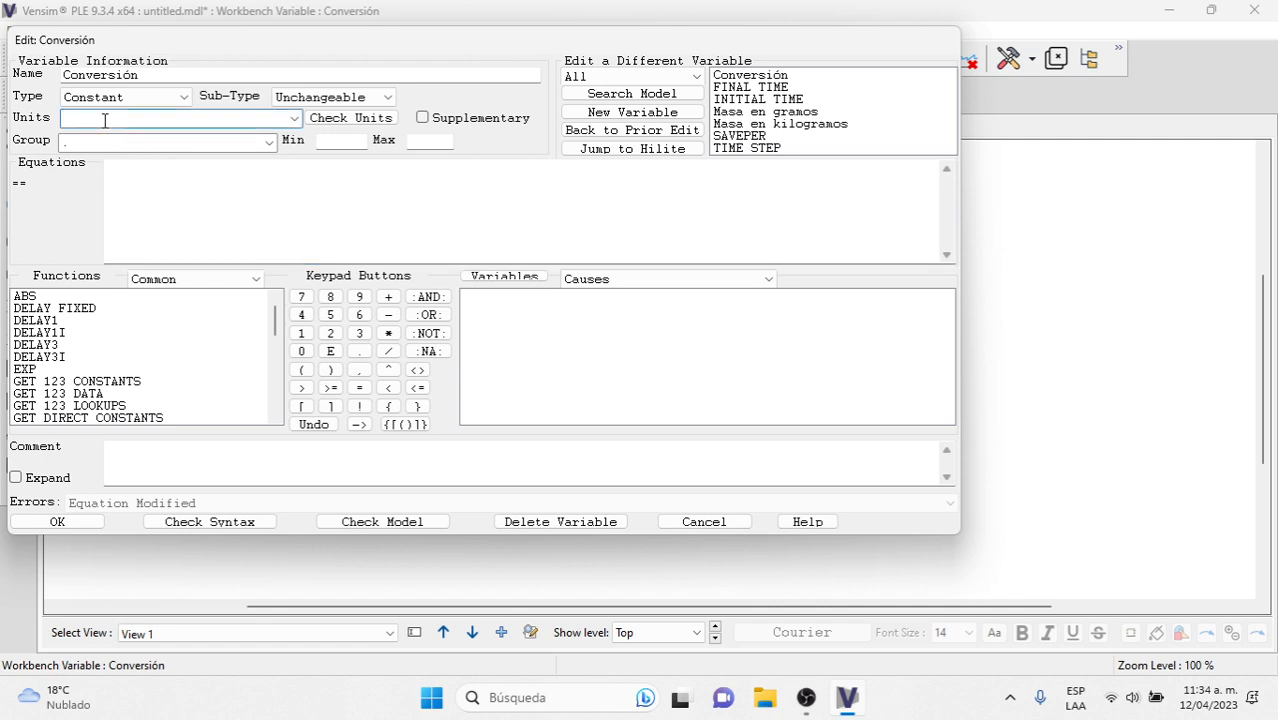
type("gra")
key("BackSpace")
type("mos")
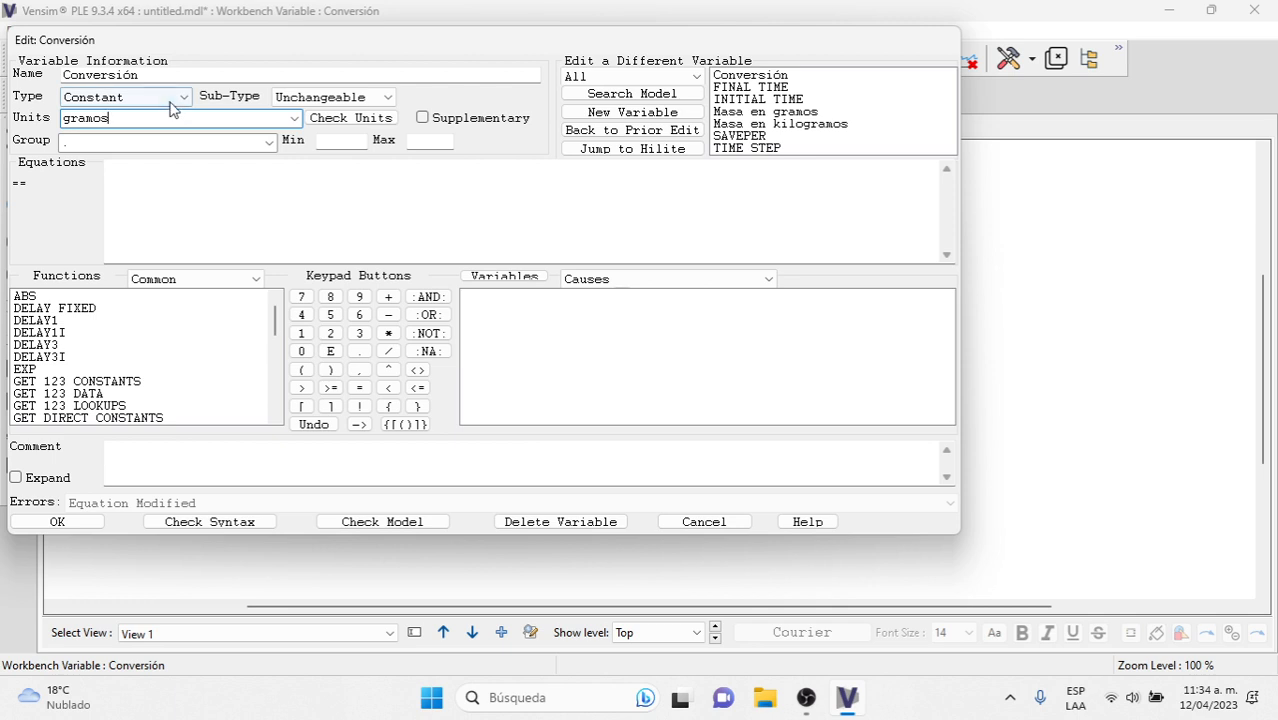
left_click(147, 175)
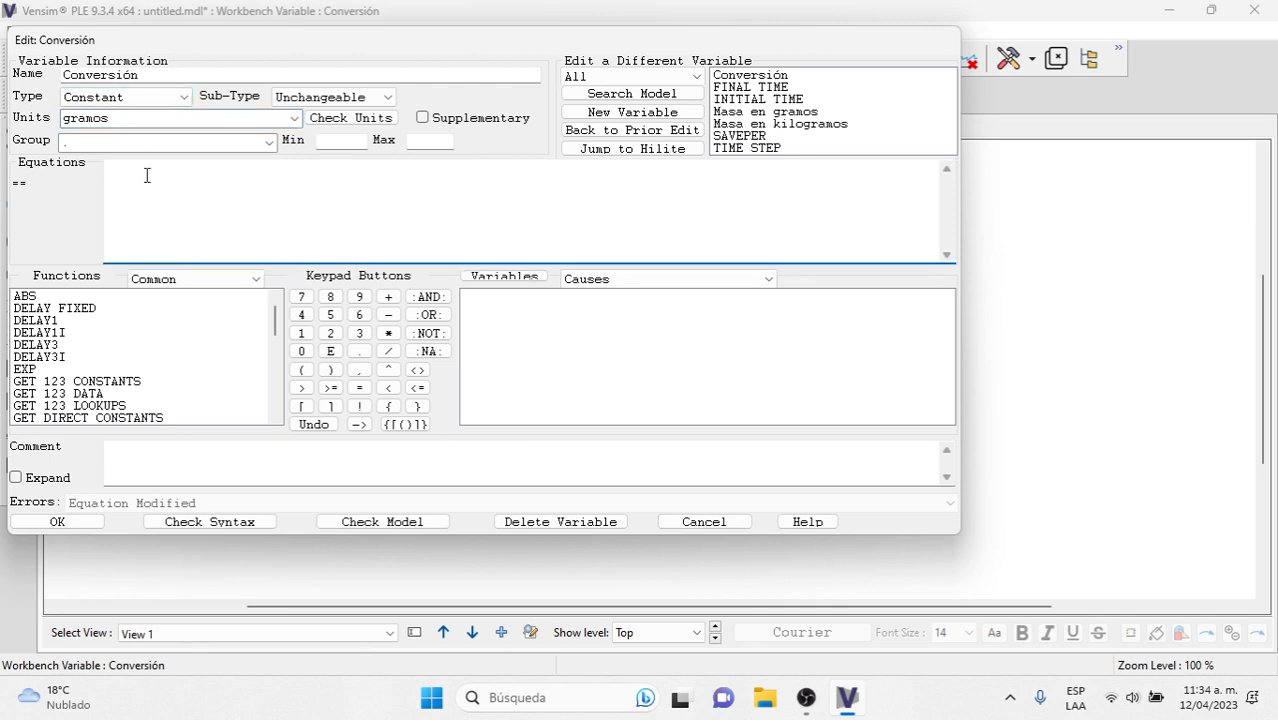
type("1000")
left_click(218, 522)
left_click(74, 524)
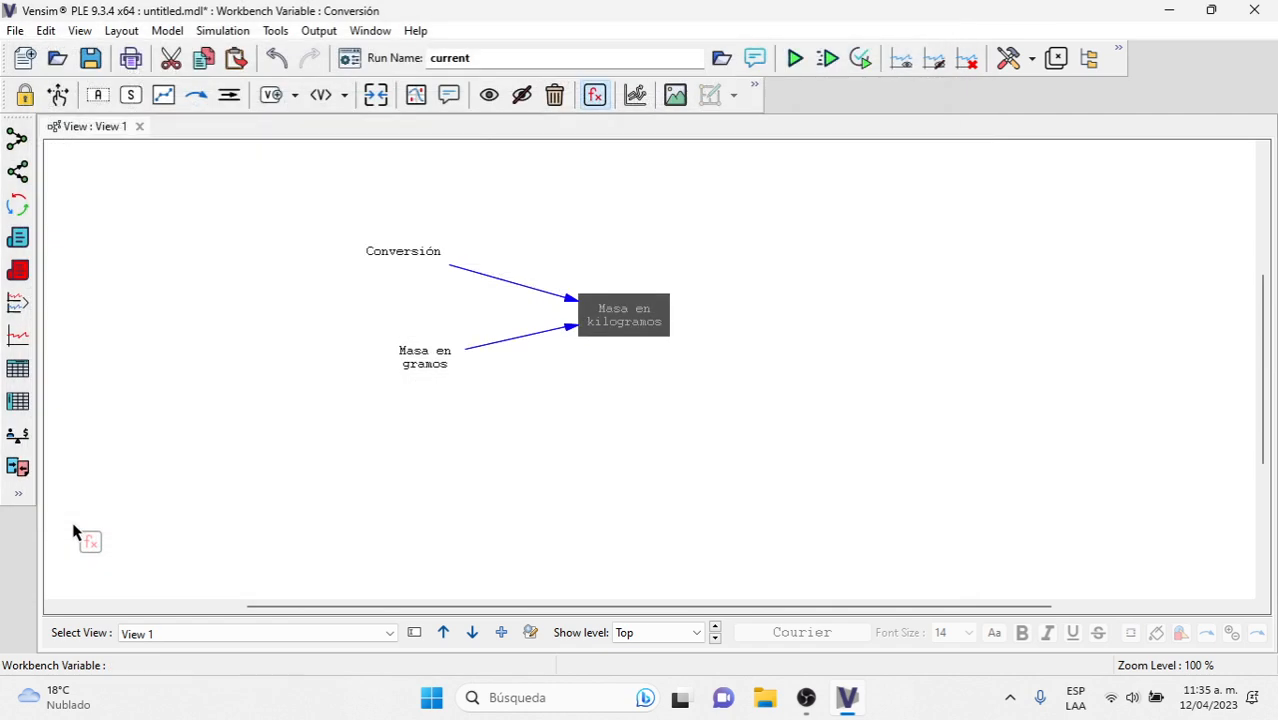
Change the equation of Masa en kilogramos to Masa en gramos/Conversión and check its syntax
left_click(613, 315)
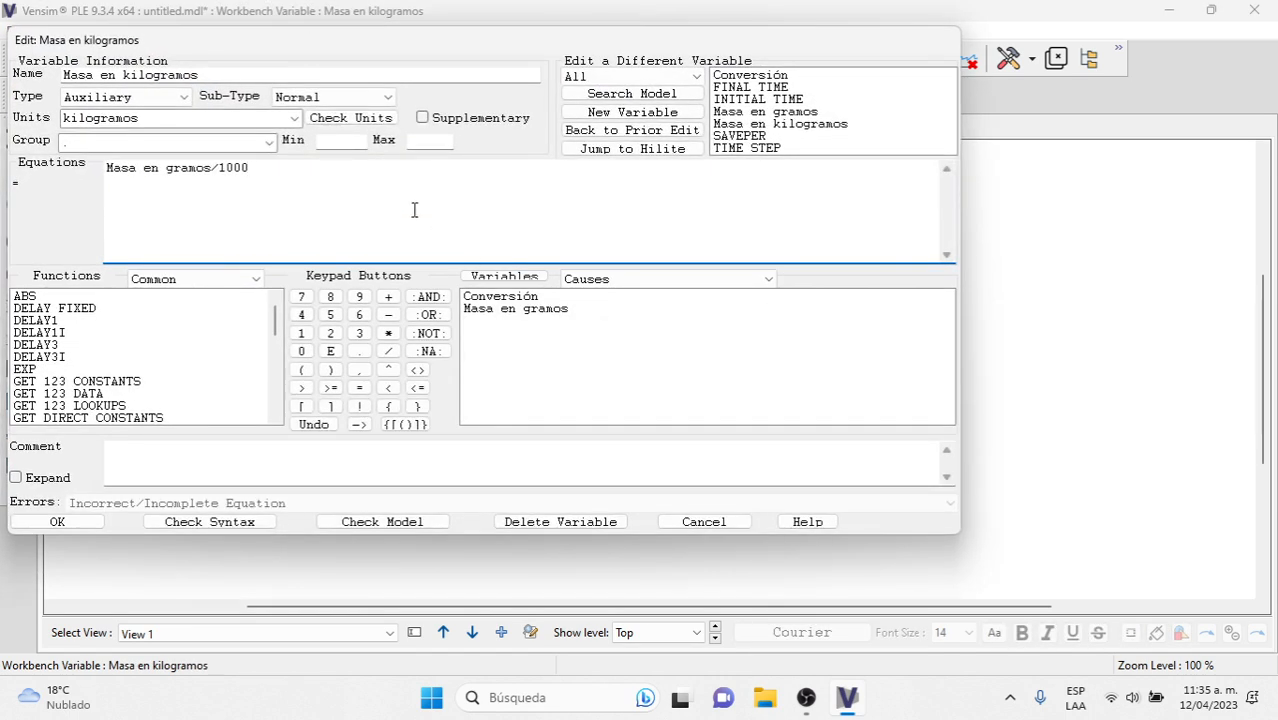
key("BackSpace")
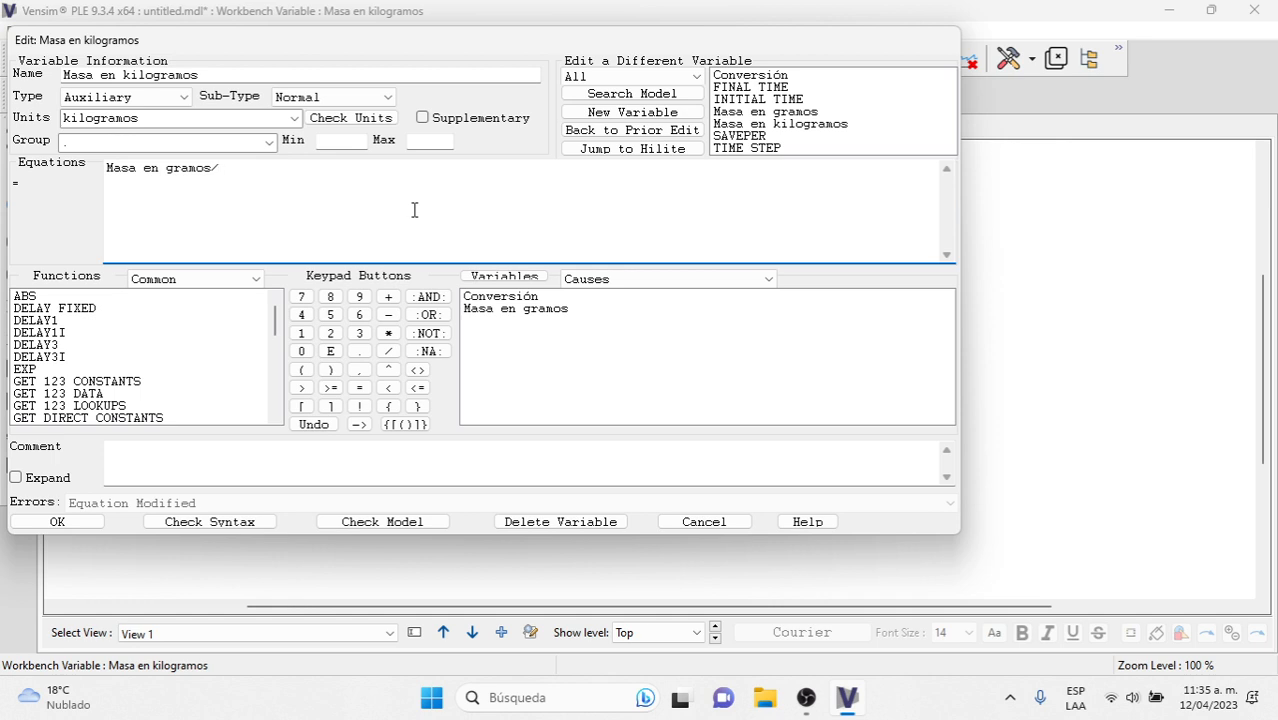
double_click(505, 300)
left_click(205, 522)
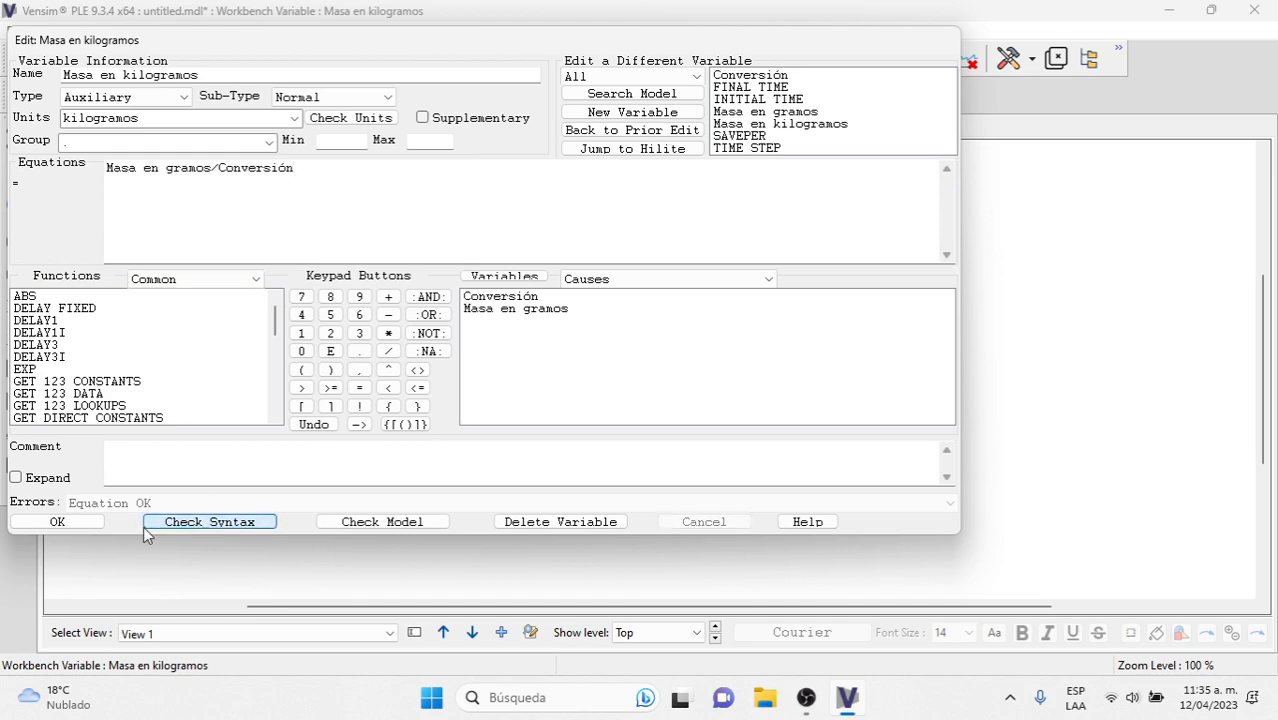
left_click(70, 523)
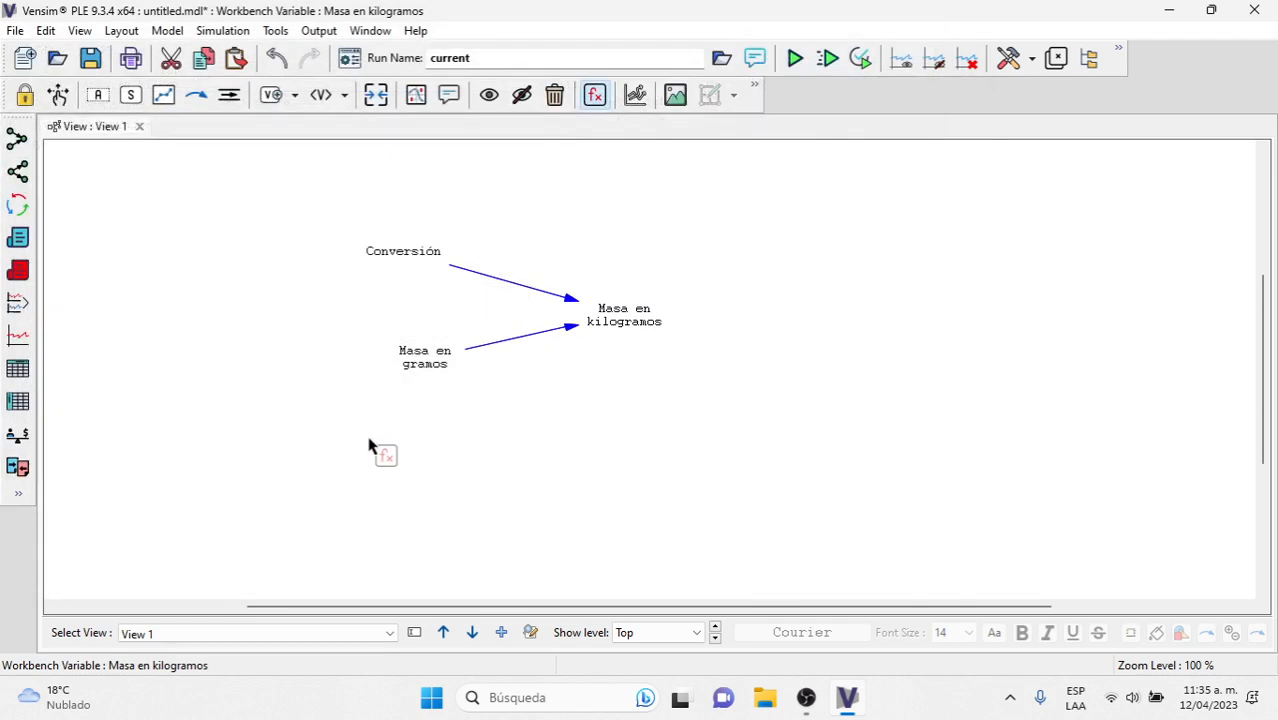
Give Masa en gramos a minimum of 2000, a maximum of 10000 and an increment of 1000
left_click(418, 366)
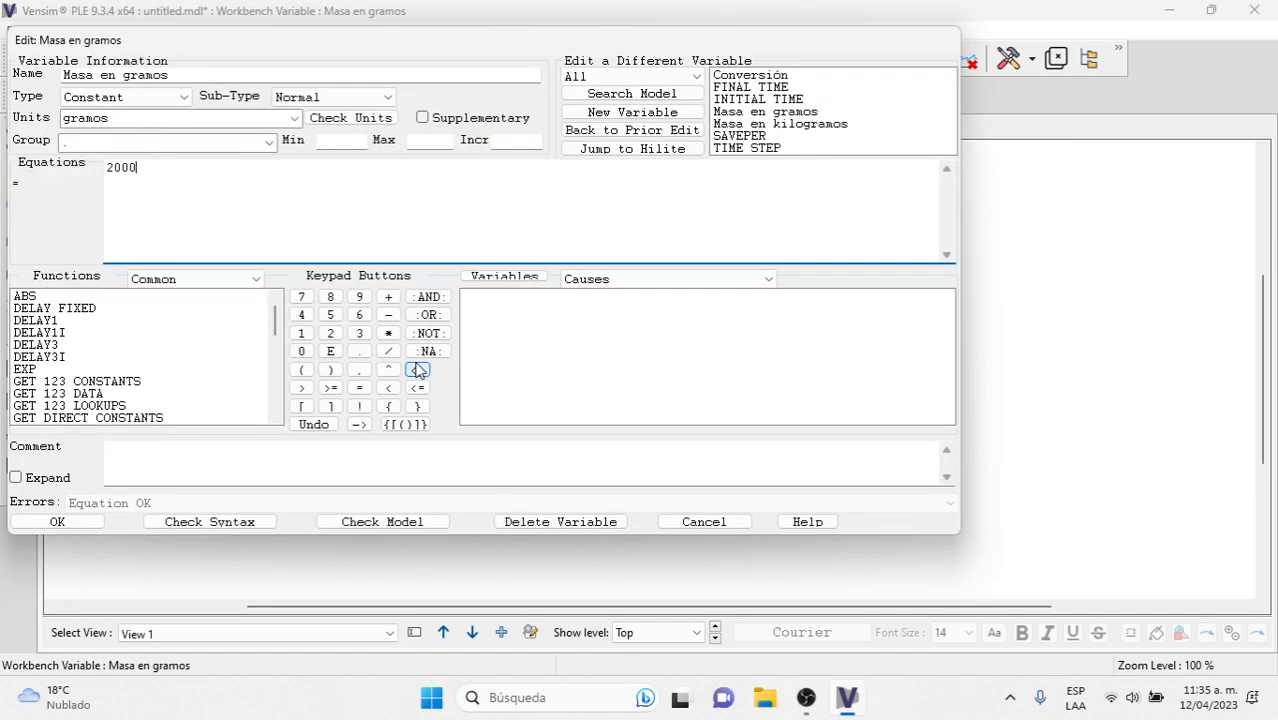
left_click(340, 140)
type("2000")
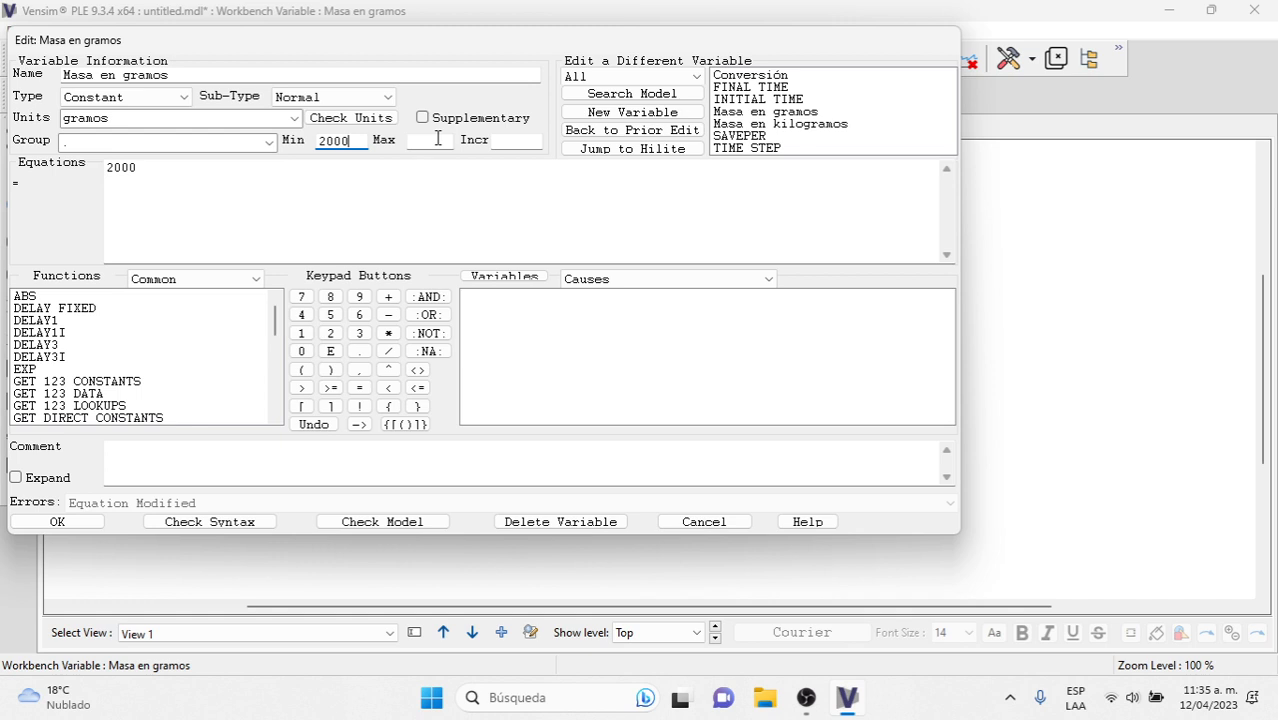
left_click(432, 140)
type("10000")
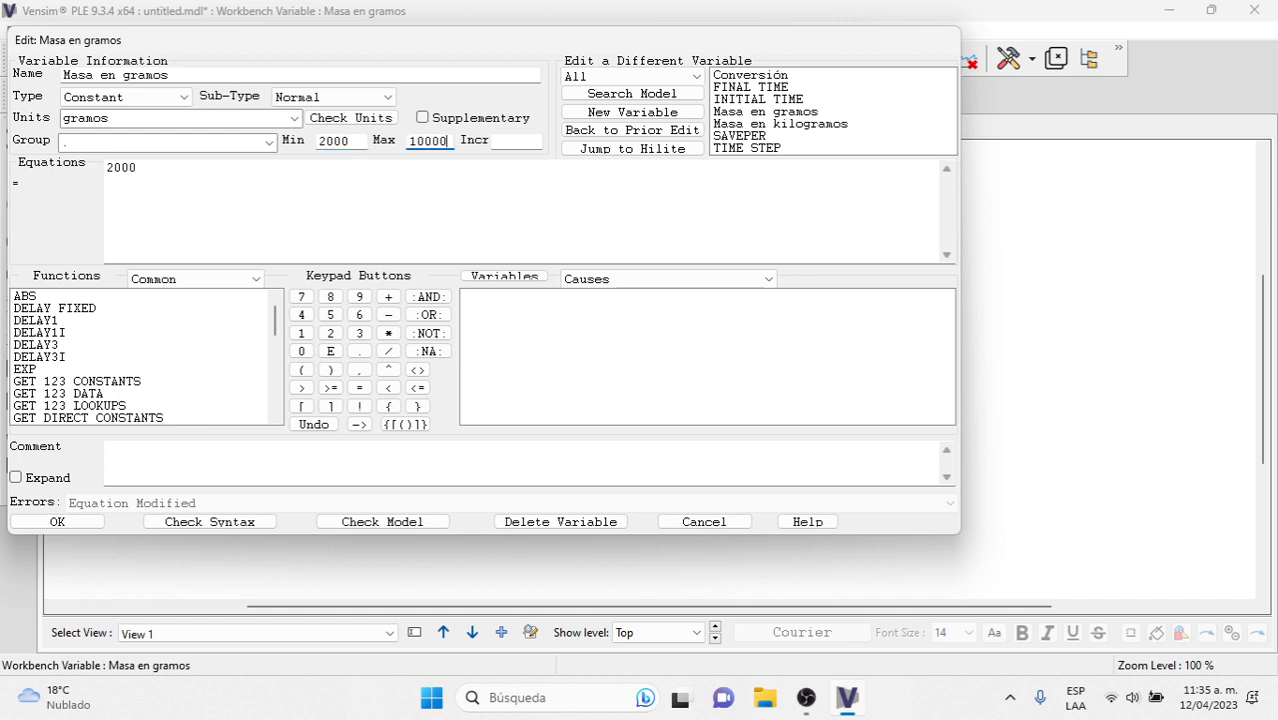
left_click(521, 143)
type("1000")
left_click(206, 520)
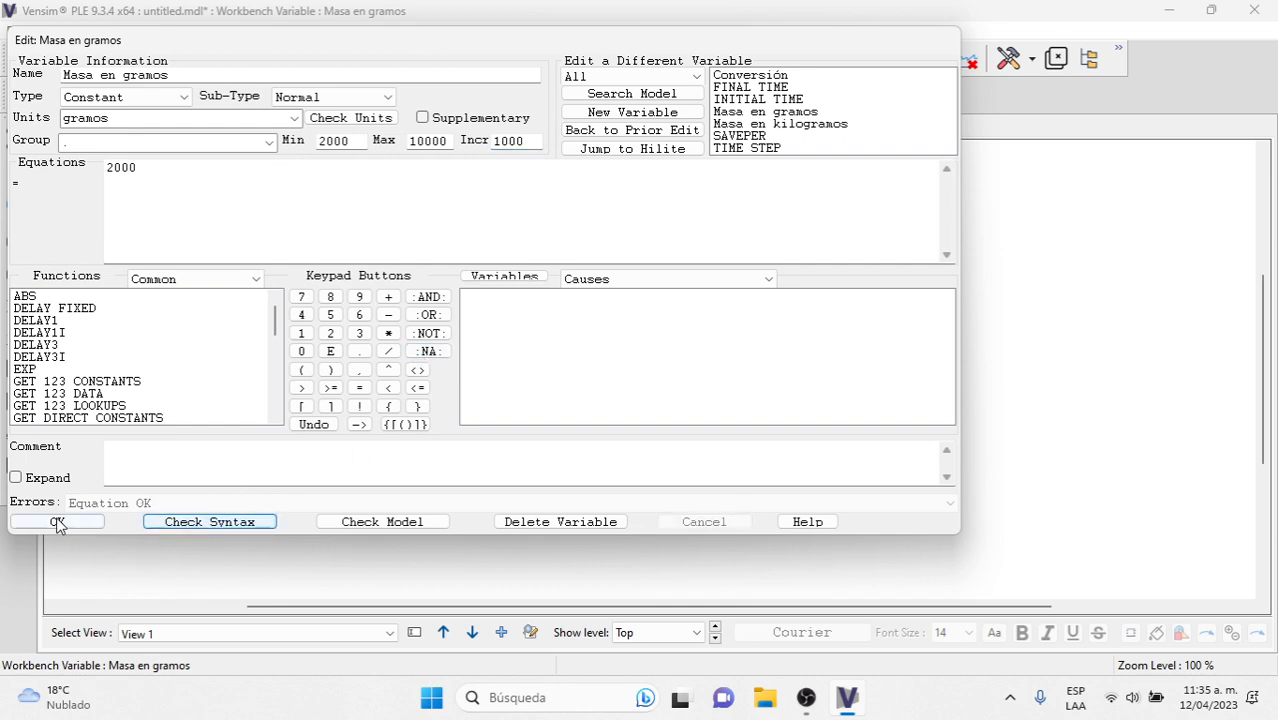
left_click(57, 521)
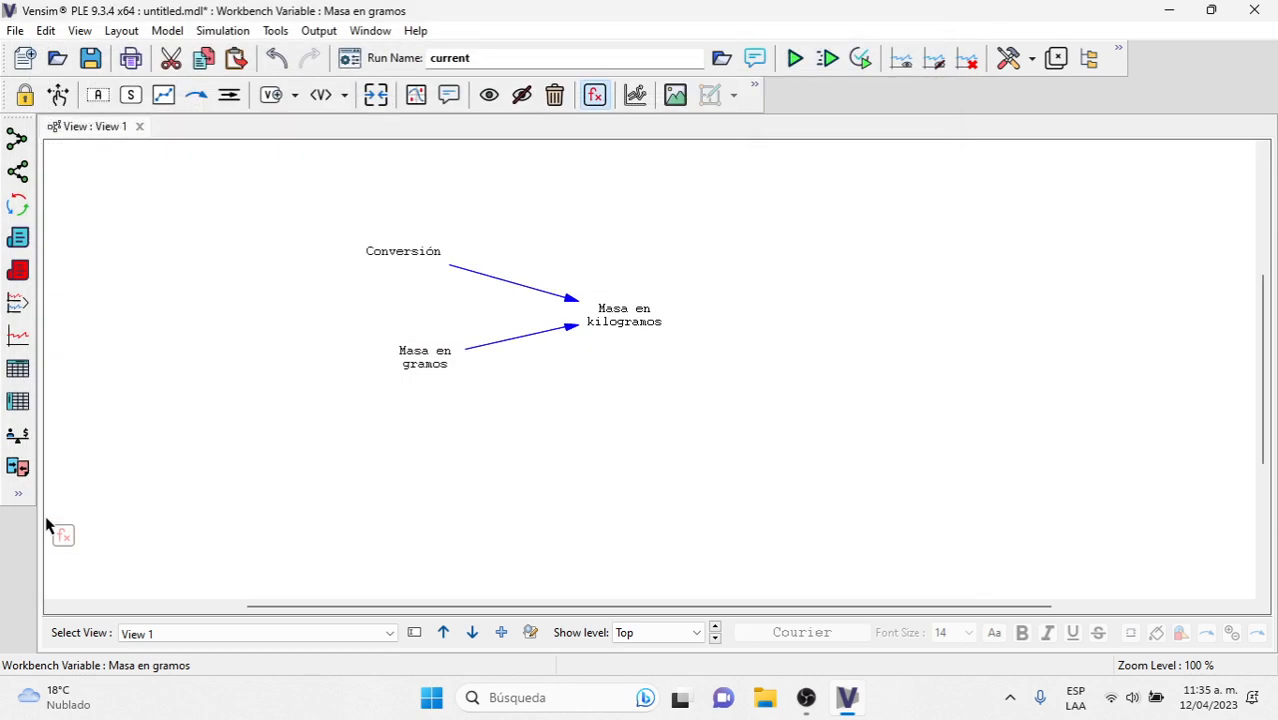
Check the units of Masa en kilogramos, accept replacing kilogramos with 1, and save the equation after a syntax check
left_click(623, 320)
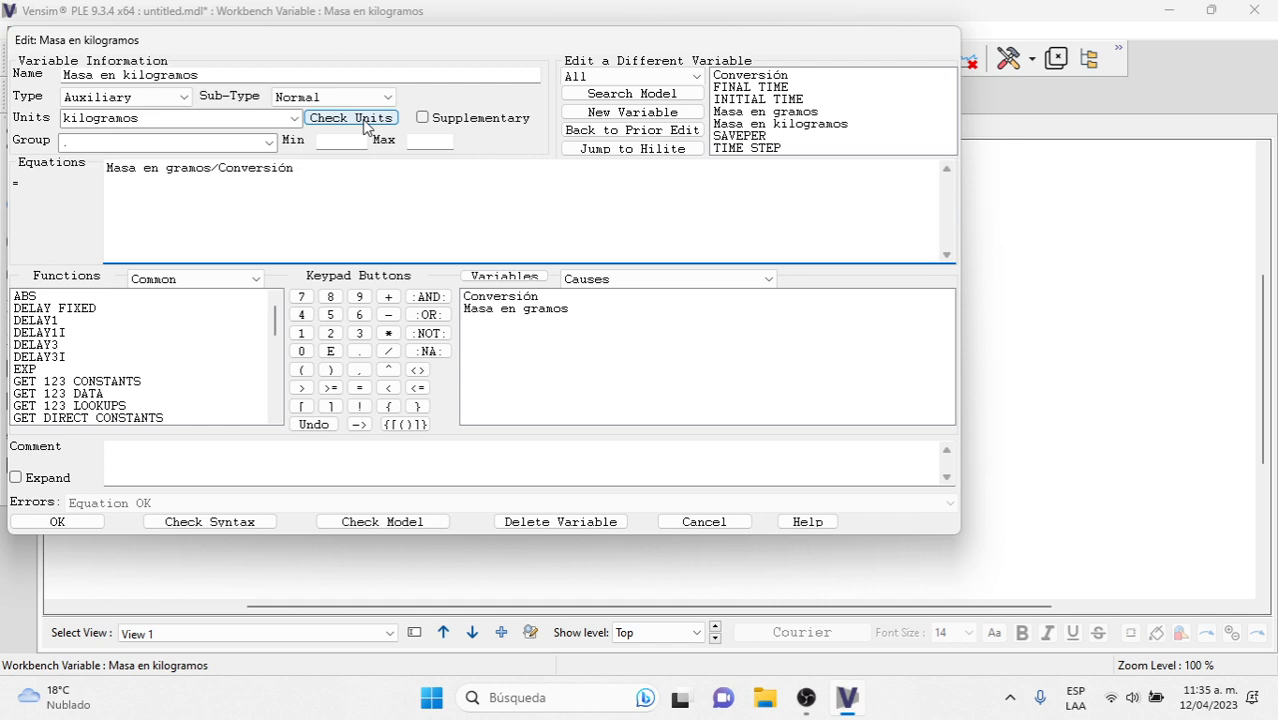
left_click(365, 127)
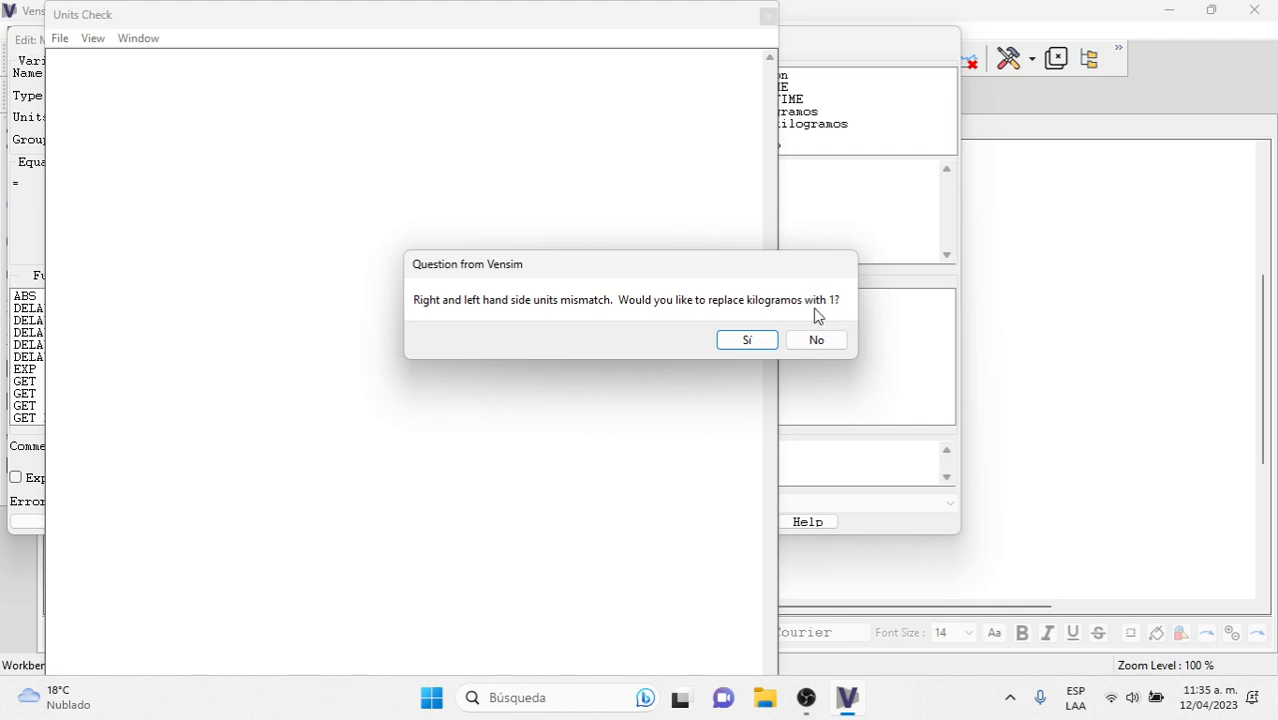
left_click(745, 341)
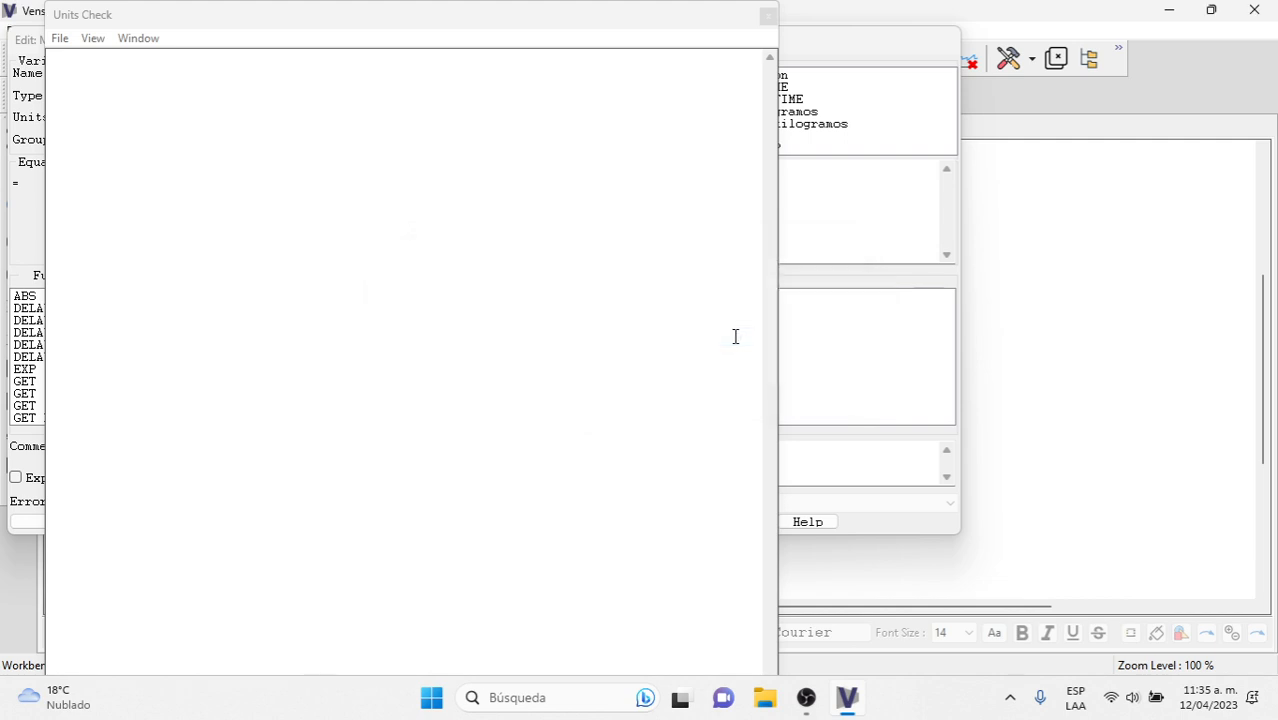
left_click(768, 16)
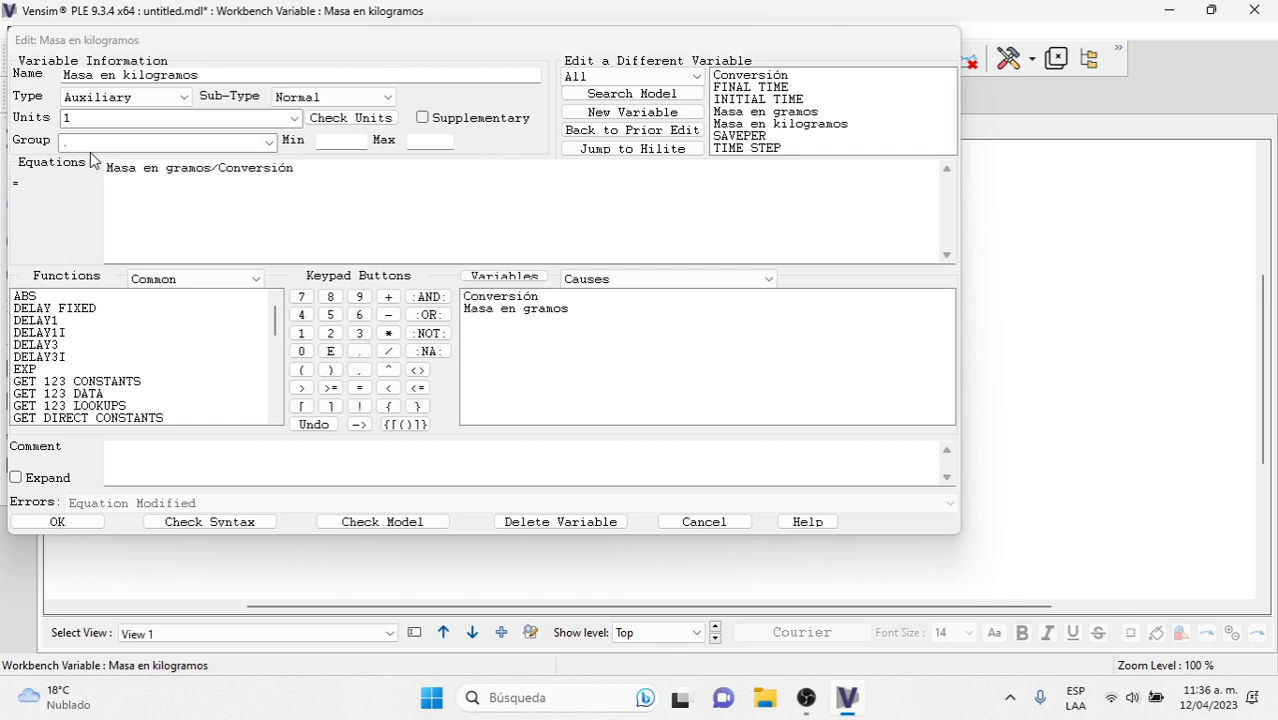
left_click(177, 521)
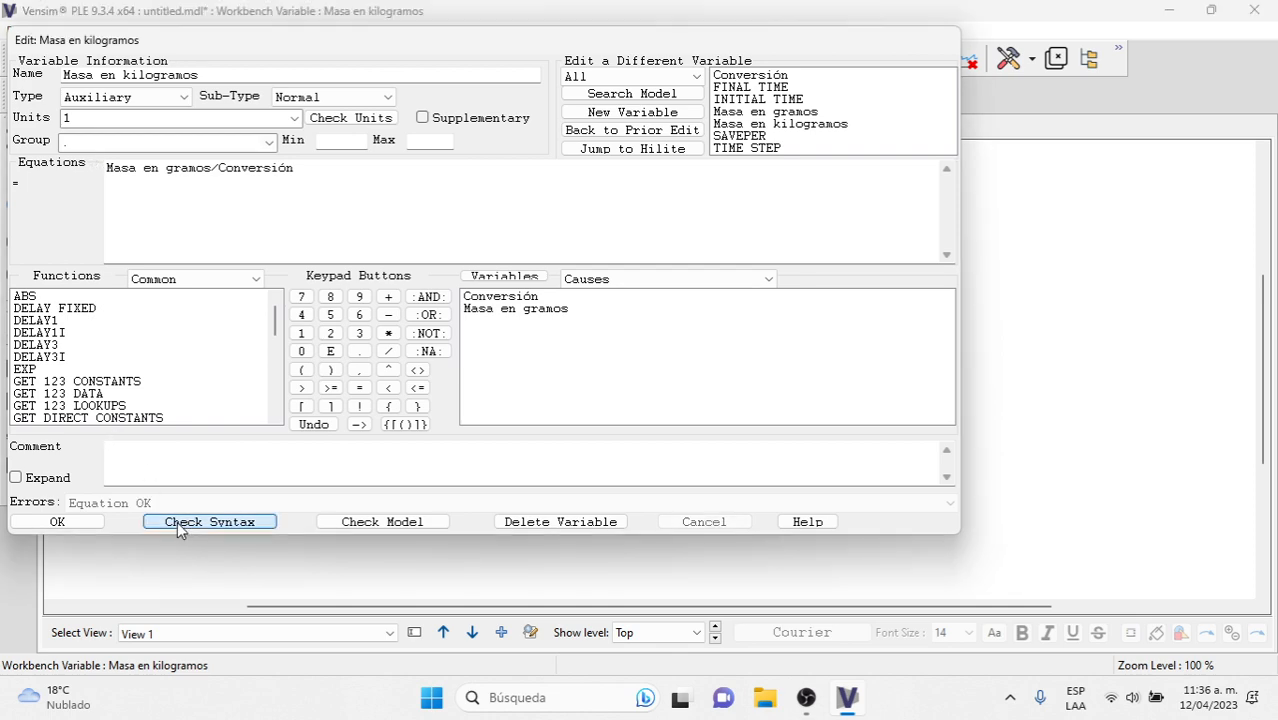
left_click(87, 518)
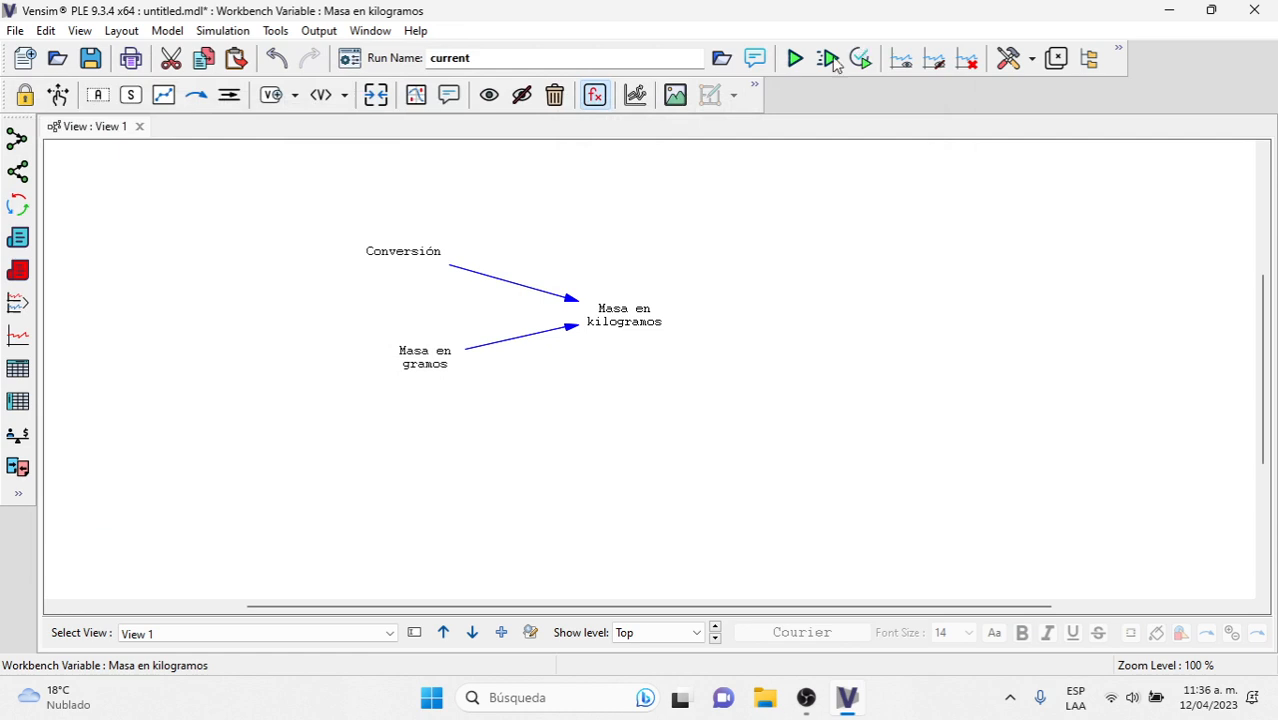
Run SyntheSim, overwriting the current dataset, and view the graph of Masa en kilogramos before closing it
left_click(829, 60)
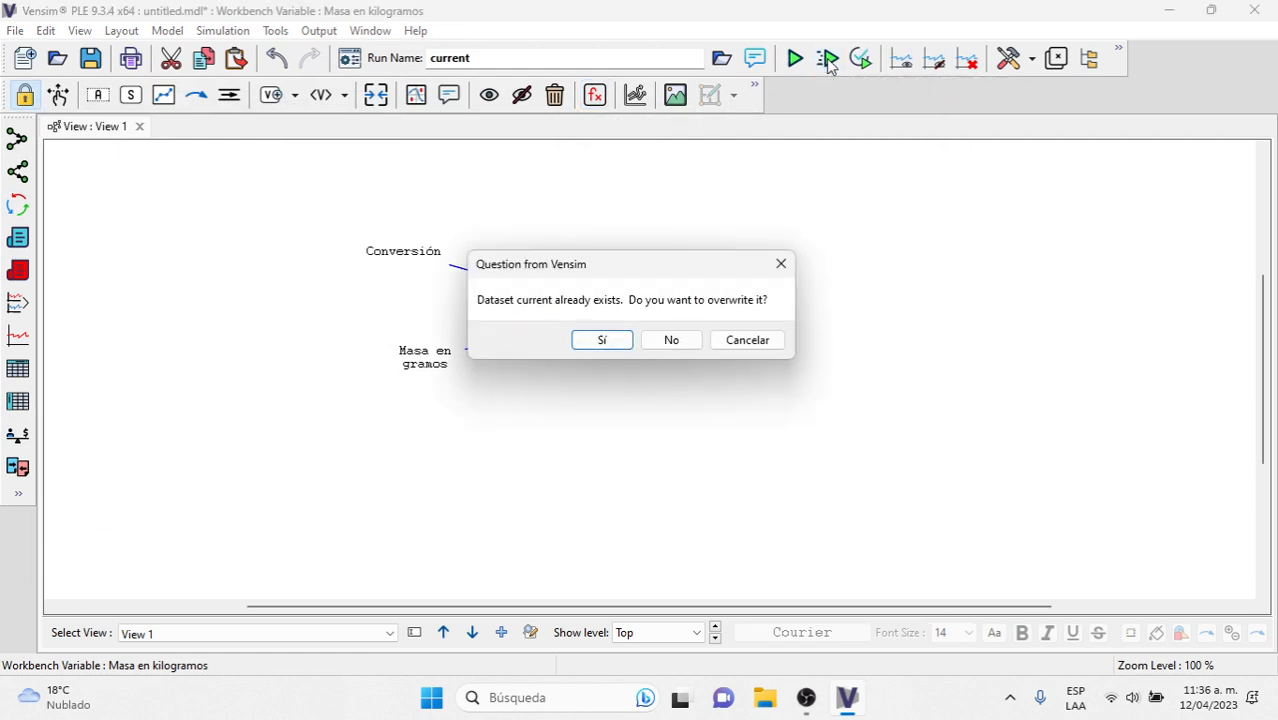
left_click(614, 339)
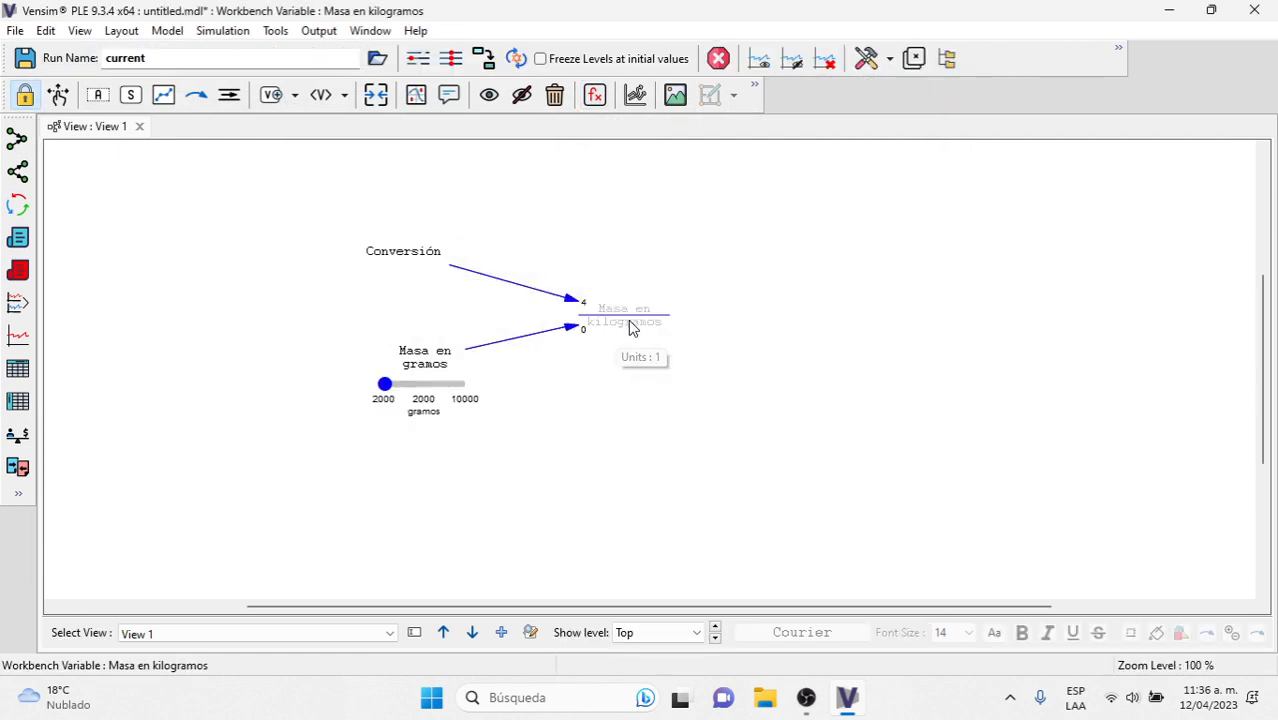
left_click(628, 320)
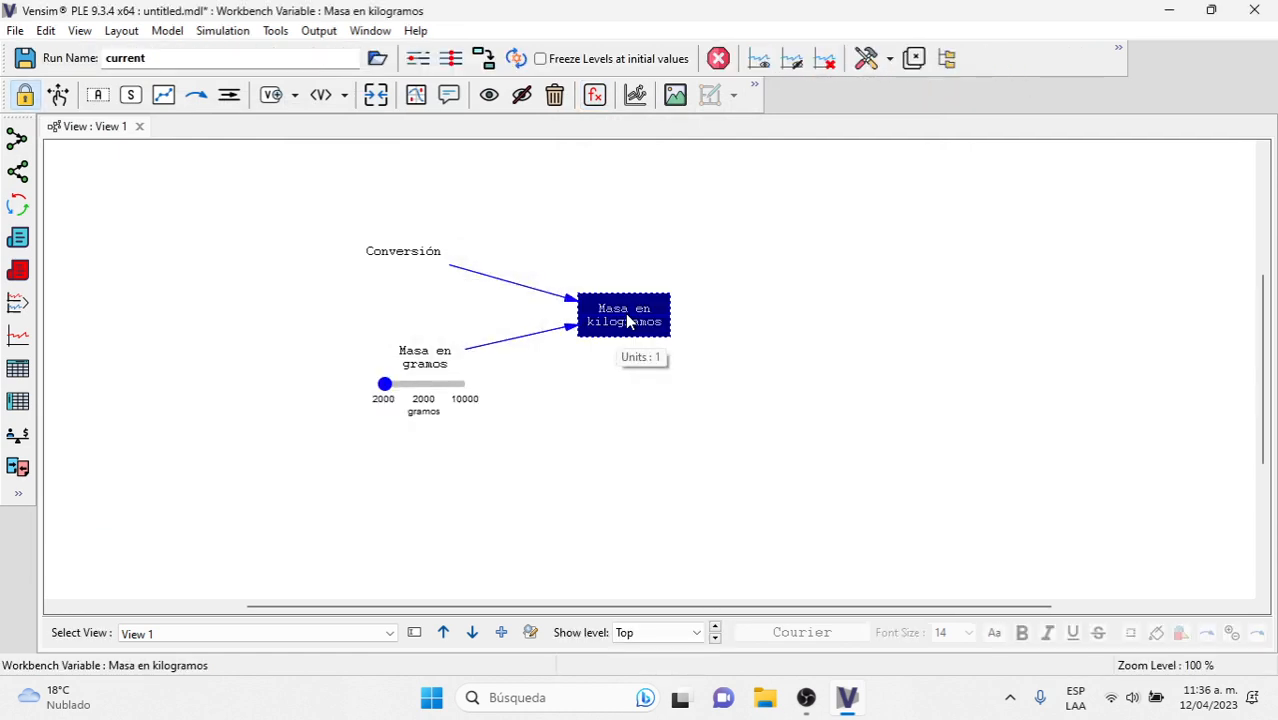
left_click(18, 336)
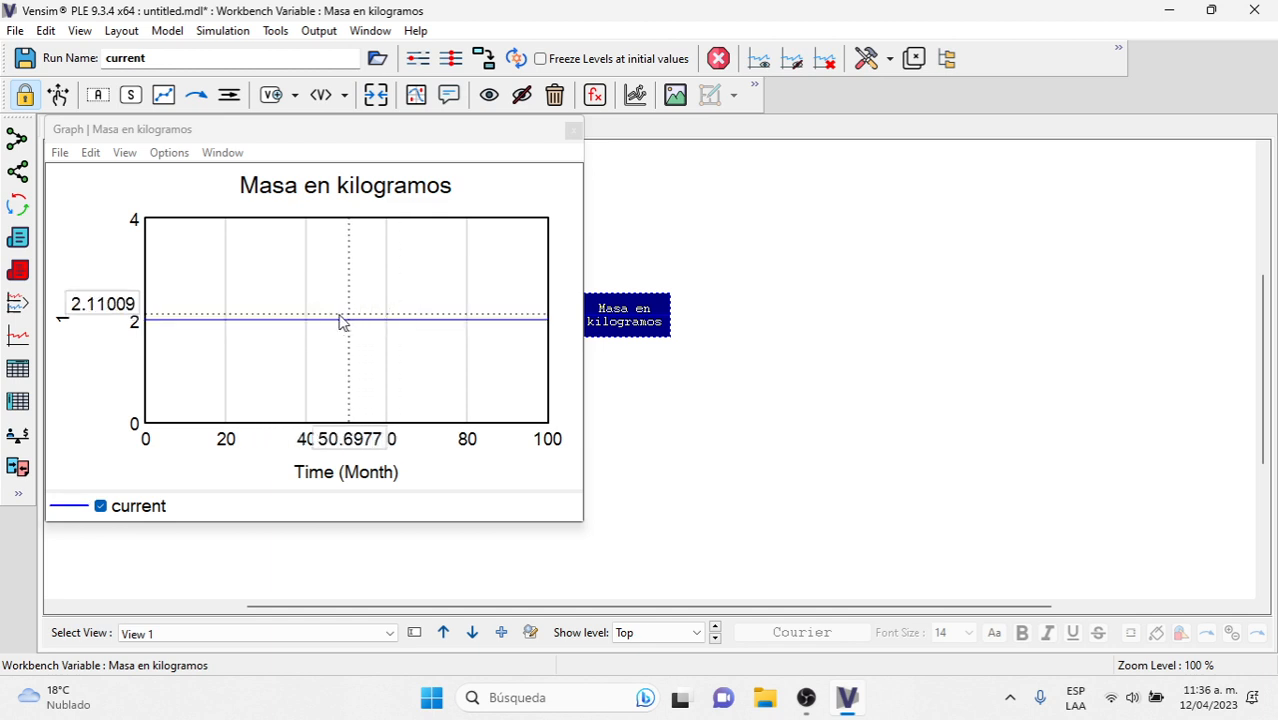
left_click(574, 133)
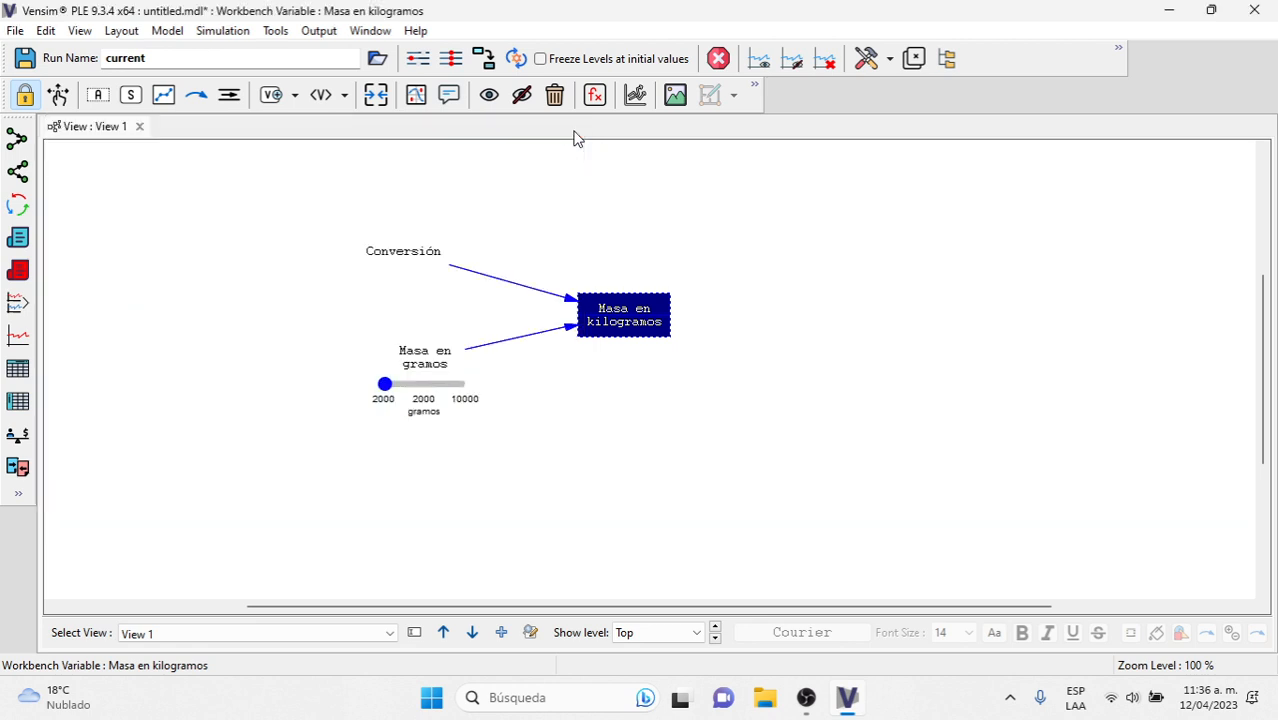
Run a units check on the whole model and look at the units of Masa en kilogramos
left_click(18, 438)
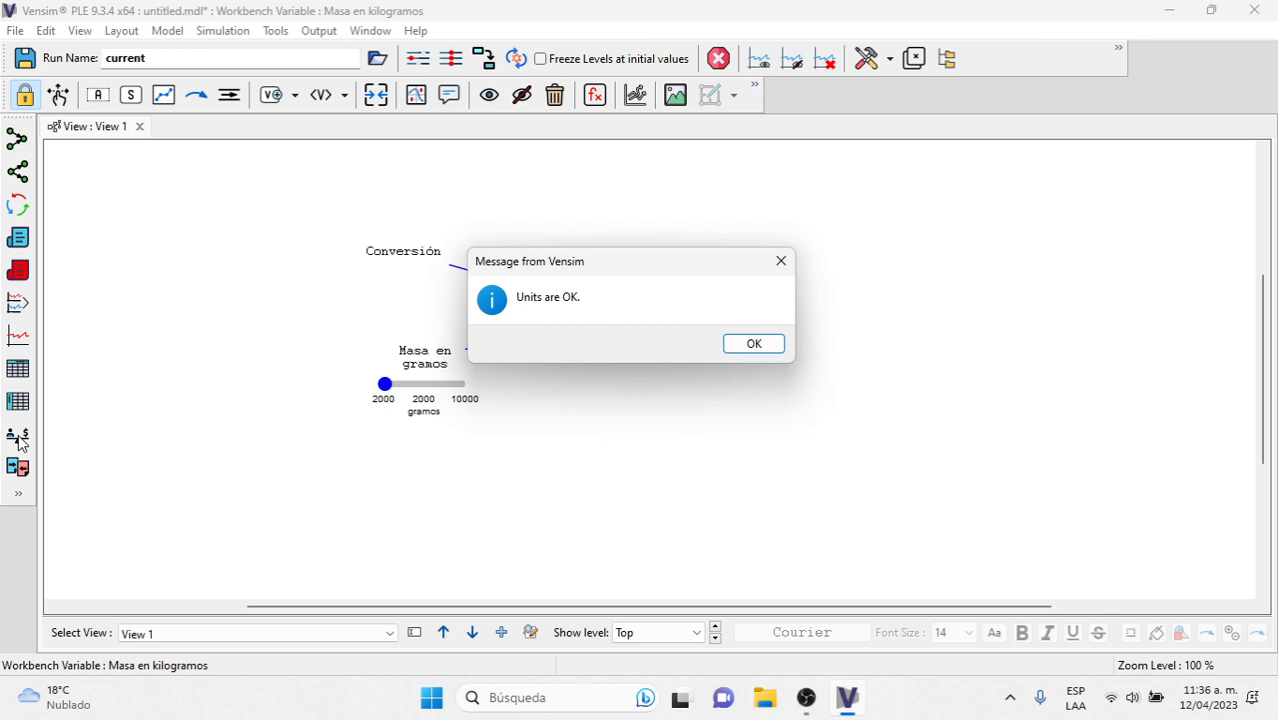
left_click(745, 345)
mouse_move(636, 320)
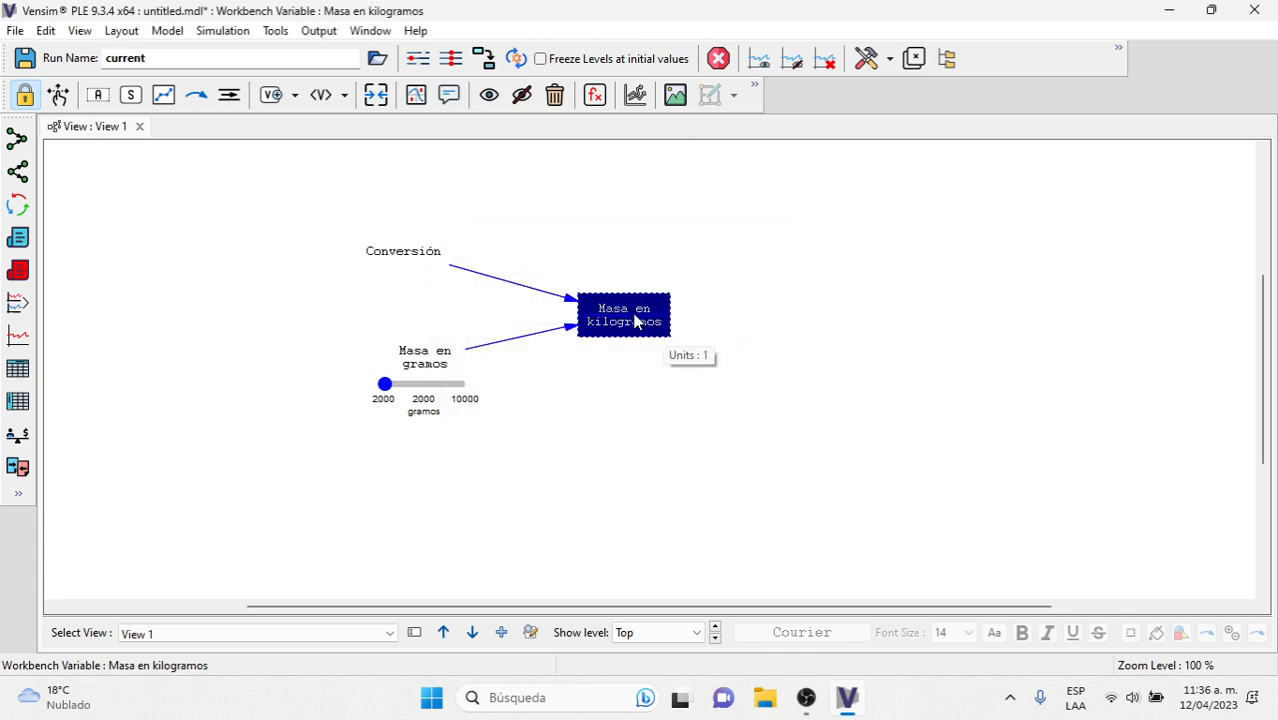
Review the Masa en kilogramos graph again, close it and stop the SyntheSim session
left_click(18, 336)
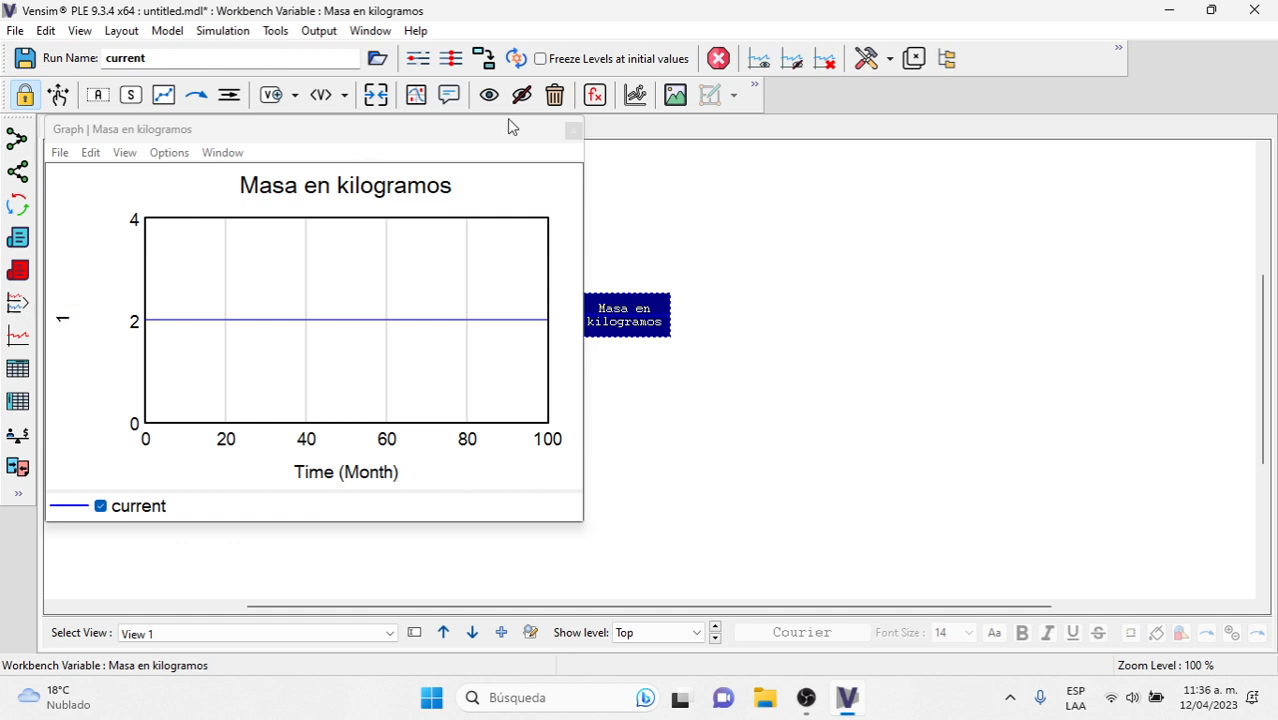
left_click(573, 130)
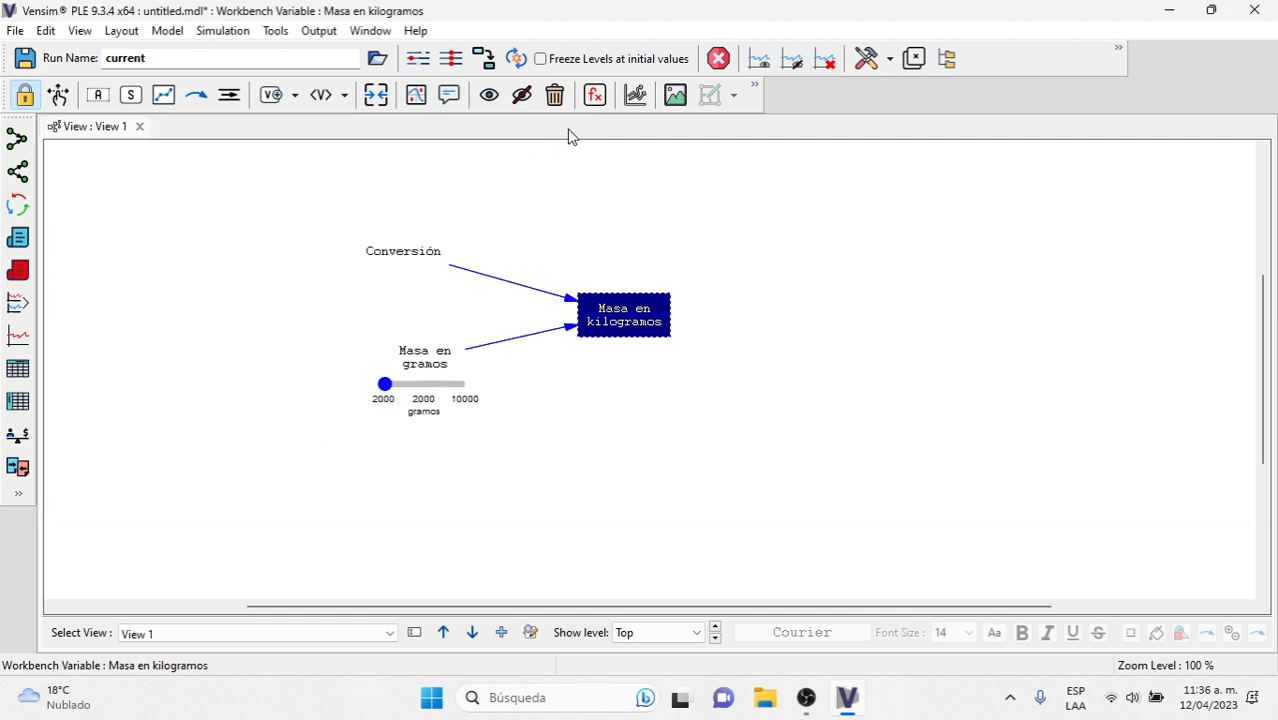
left_click(718, 62)
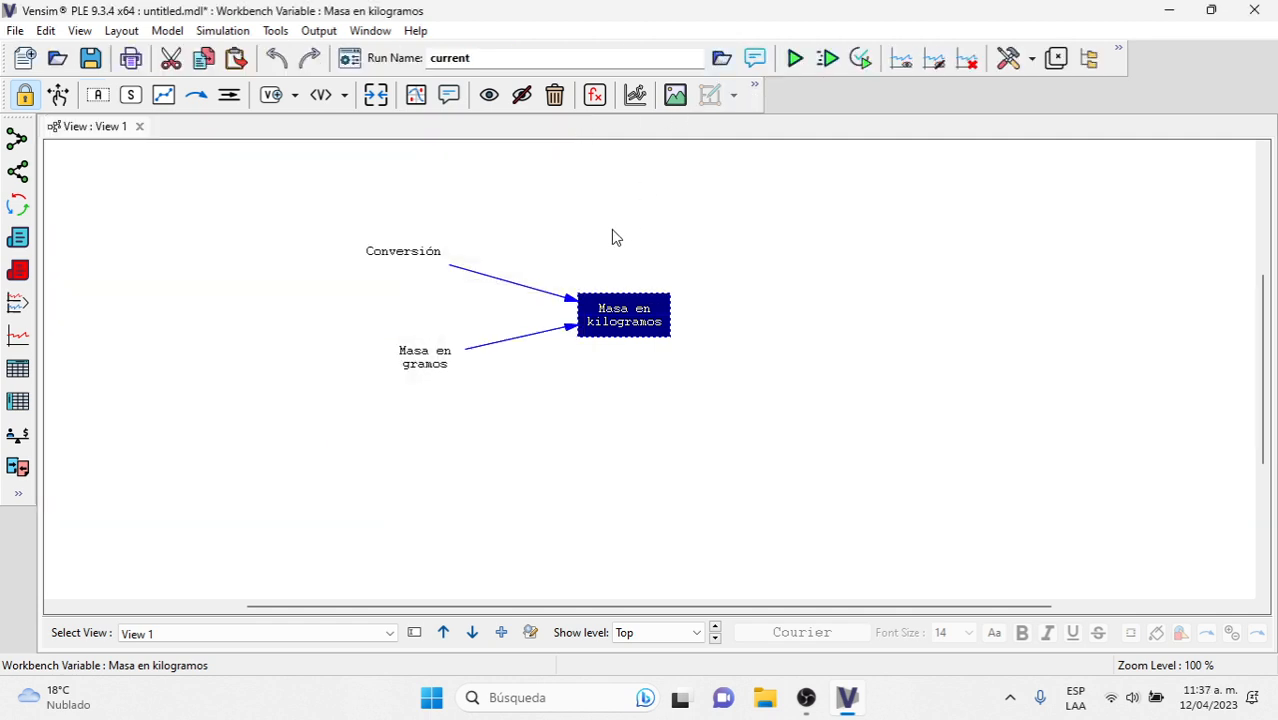
Add a variable named "Masa en Kg" above and between Conversión and Masa en kilogramos
left_click(415, 257)
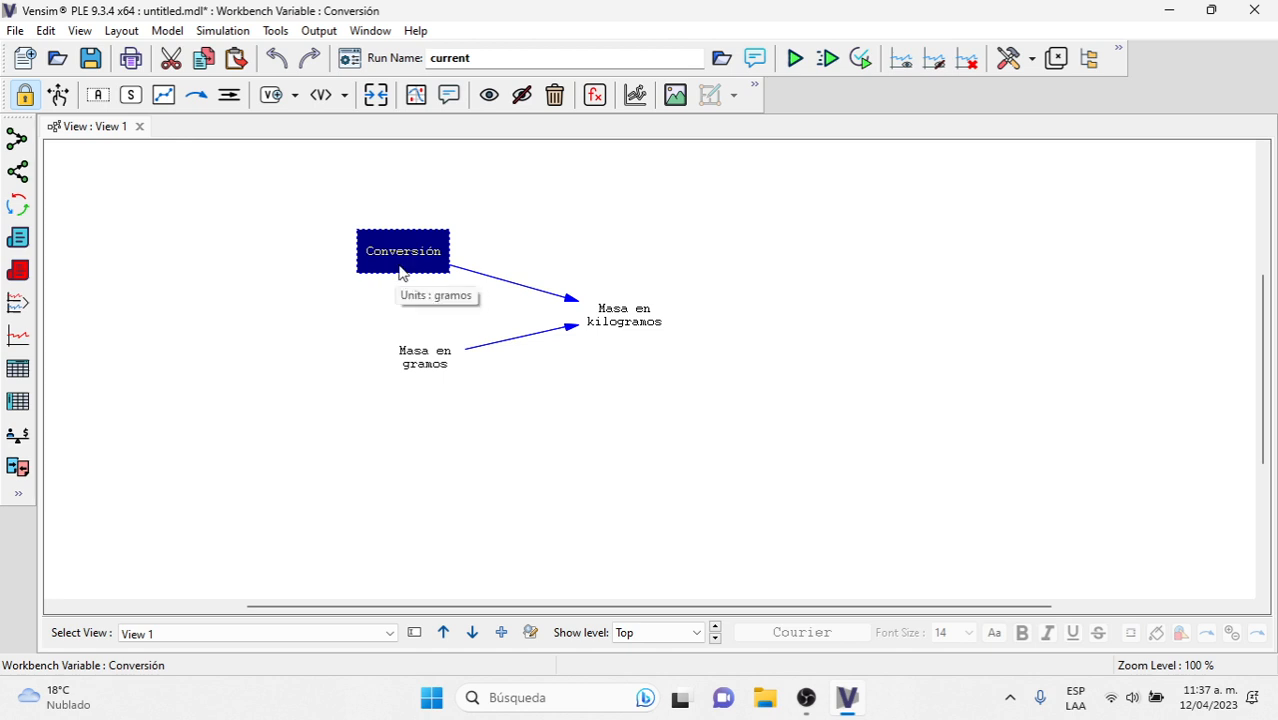
left_click(96, 95)
left_click(527, 193)
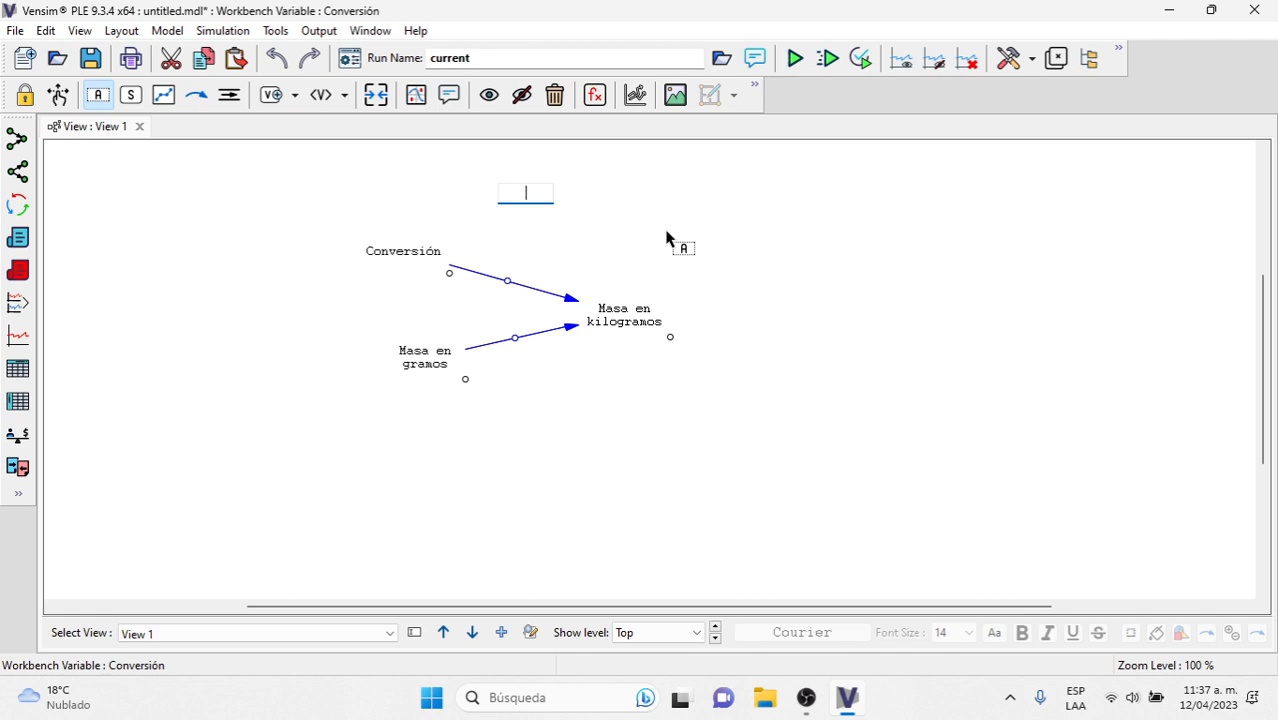
type("Masa en Kg")
key("Return")
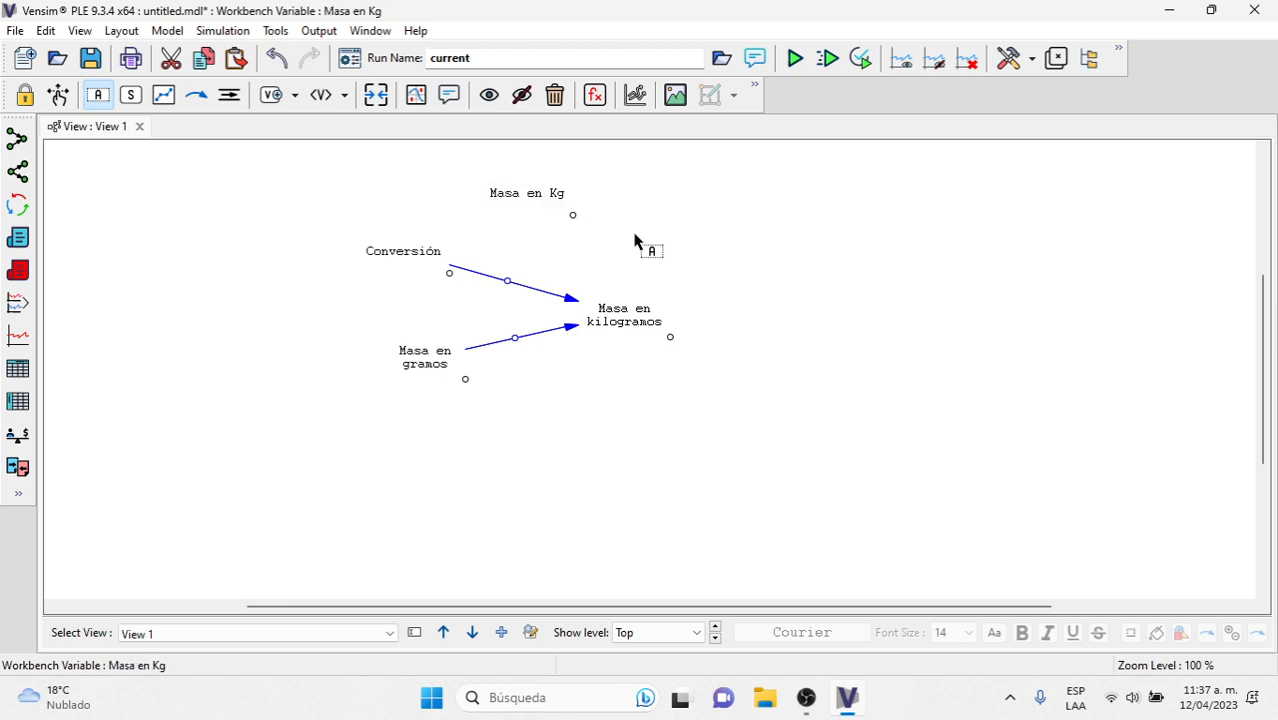
Rename the Conversión variable as "Conversión gramos" with the Equation tool and accept the rename
left_click(595, 95)
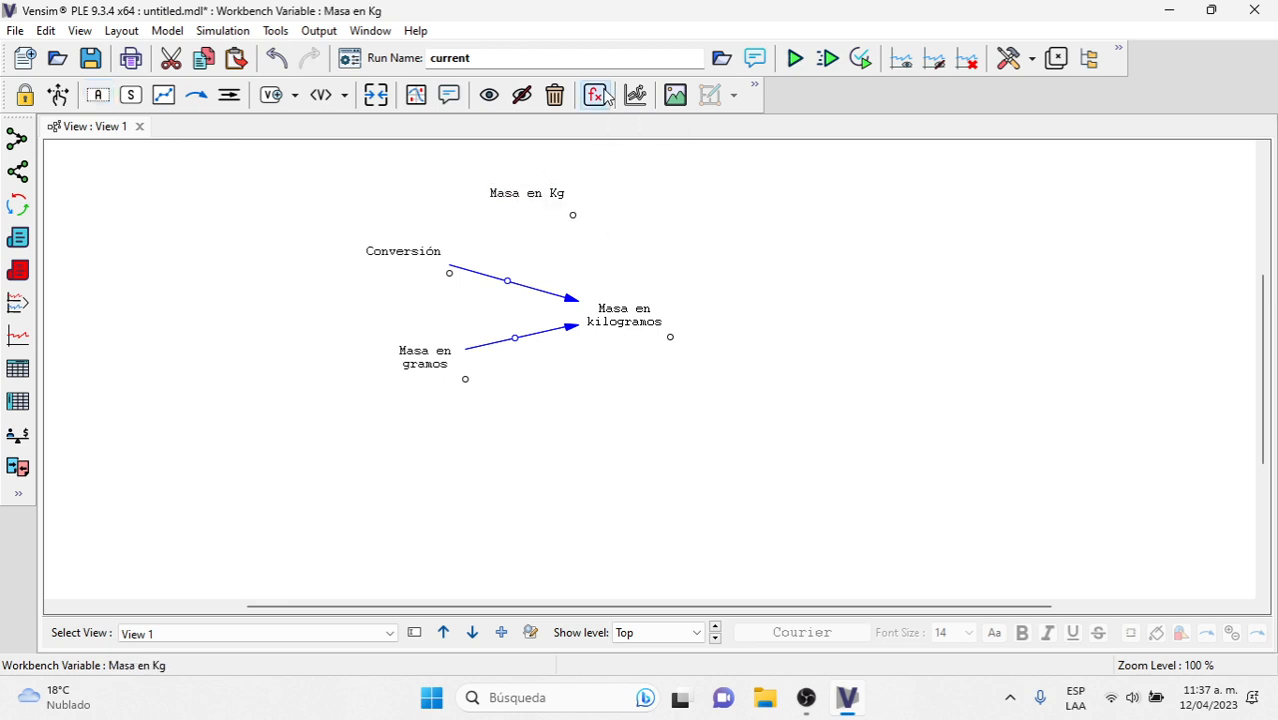
left_click(530, 192)
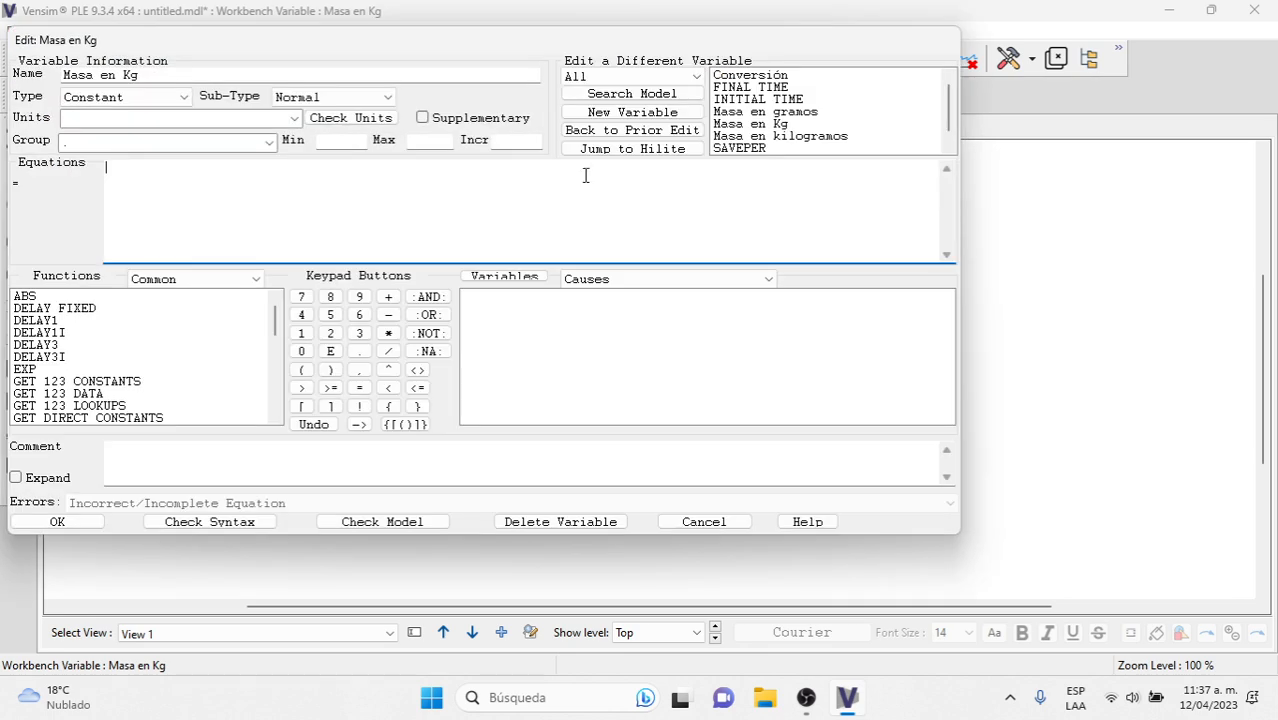
left_click(703, 521)
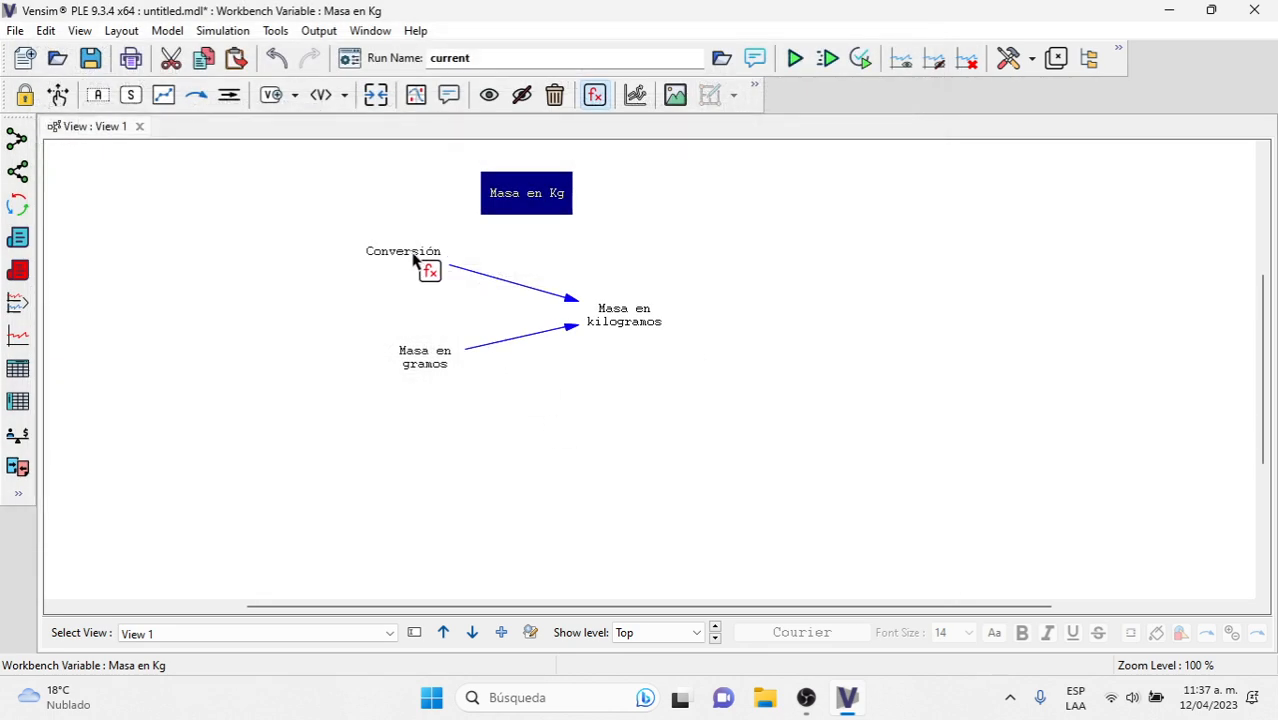
left_click(412, 258)
left_click(146, 75)
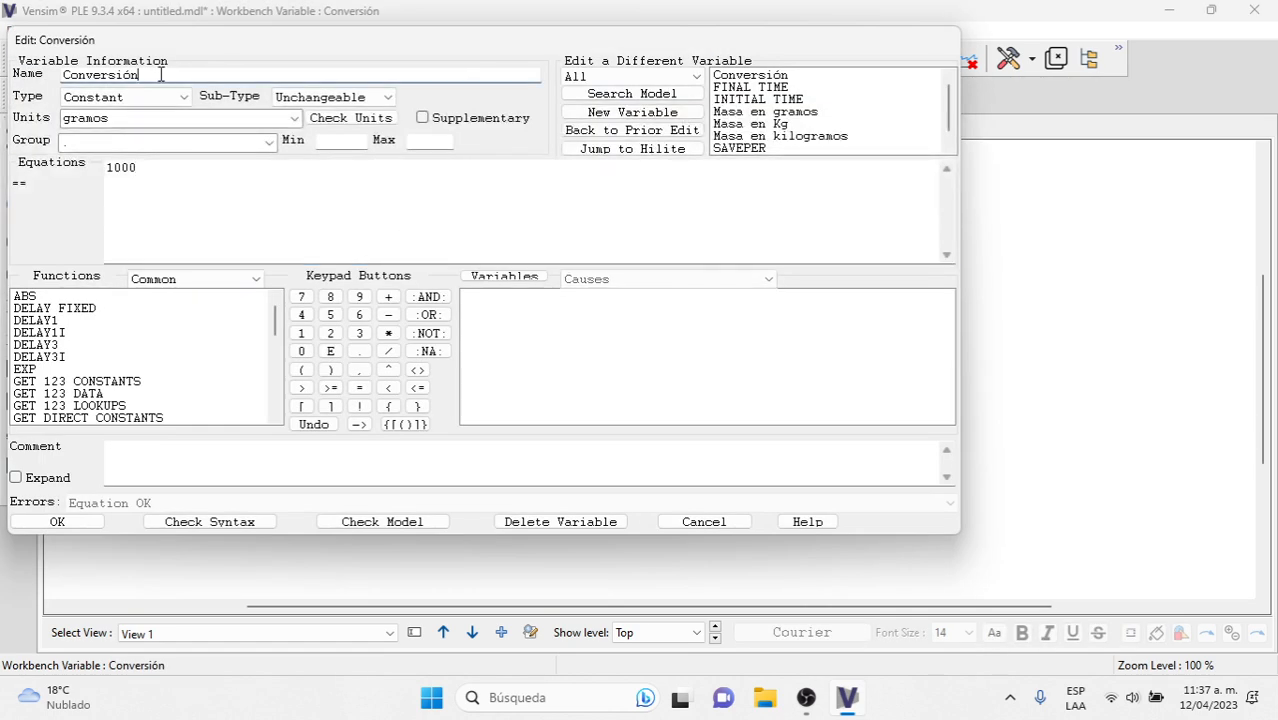
type("gramos")
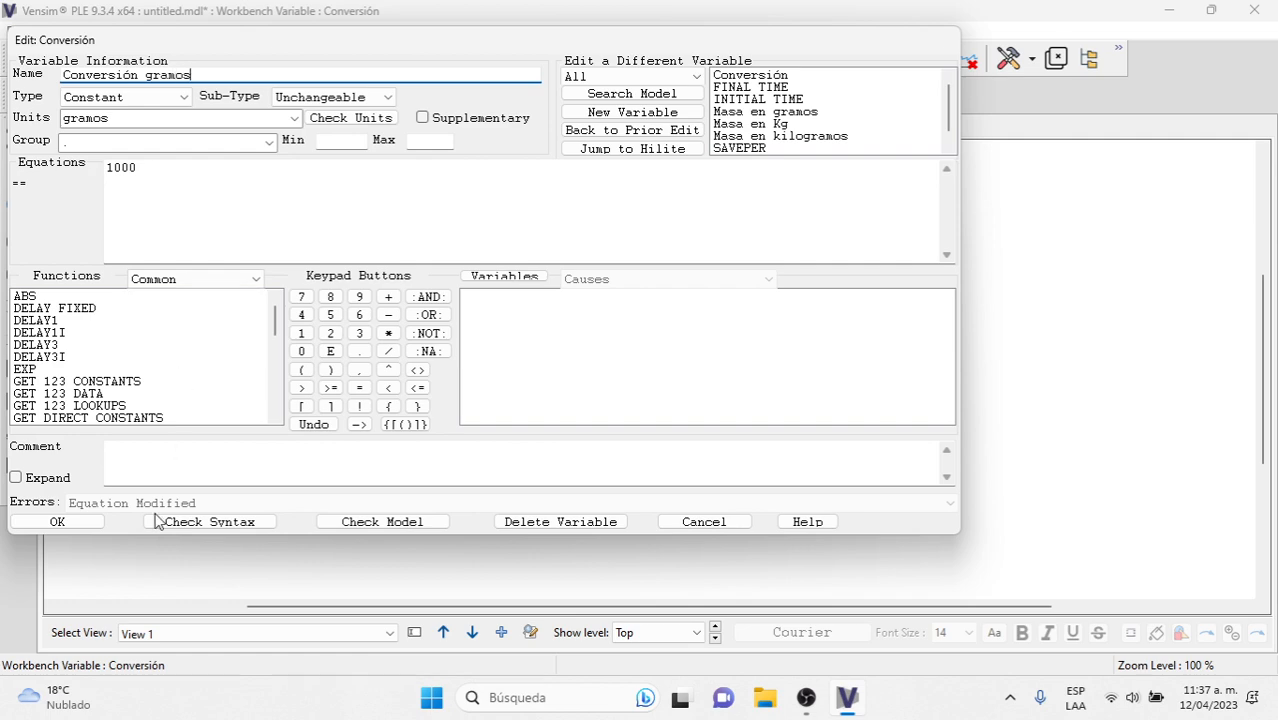
left_click(70, 522)
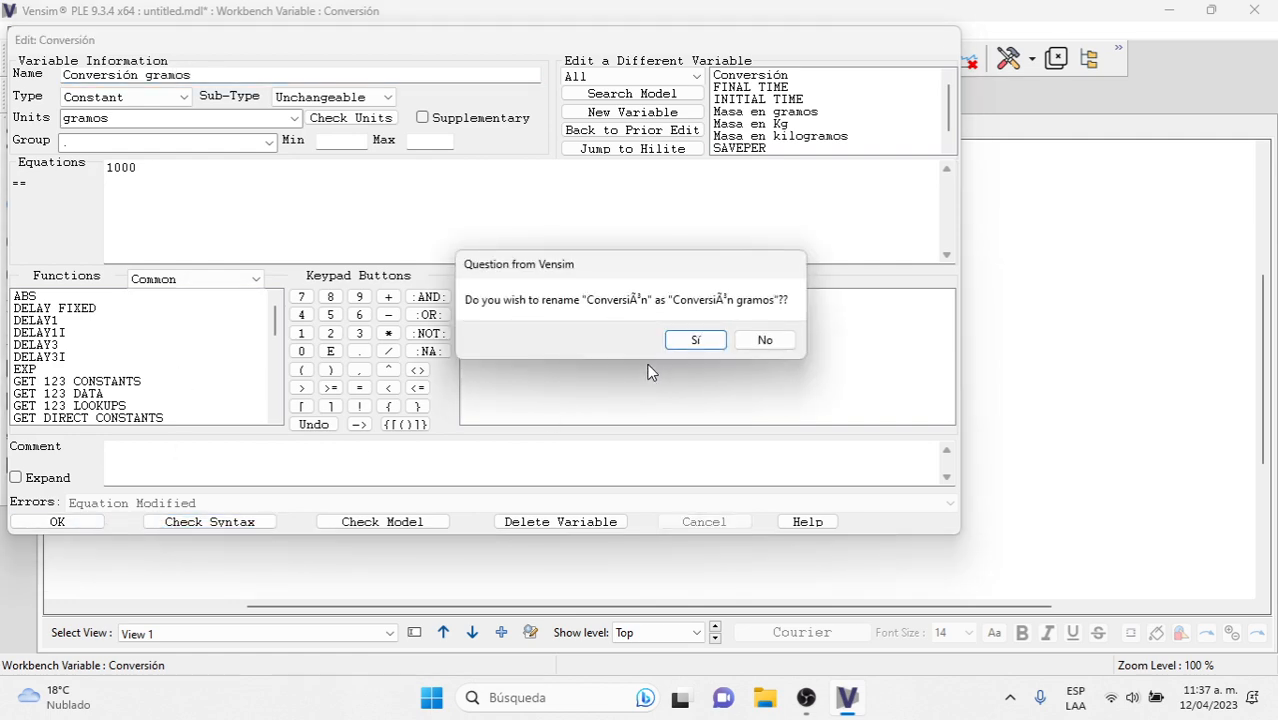
left_click(697, 338)
left_click(70, 522)
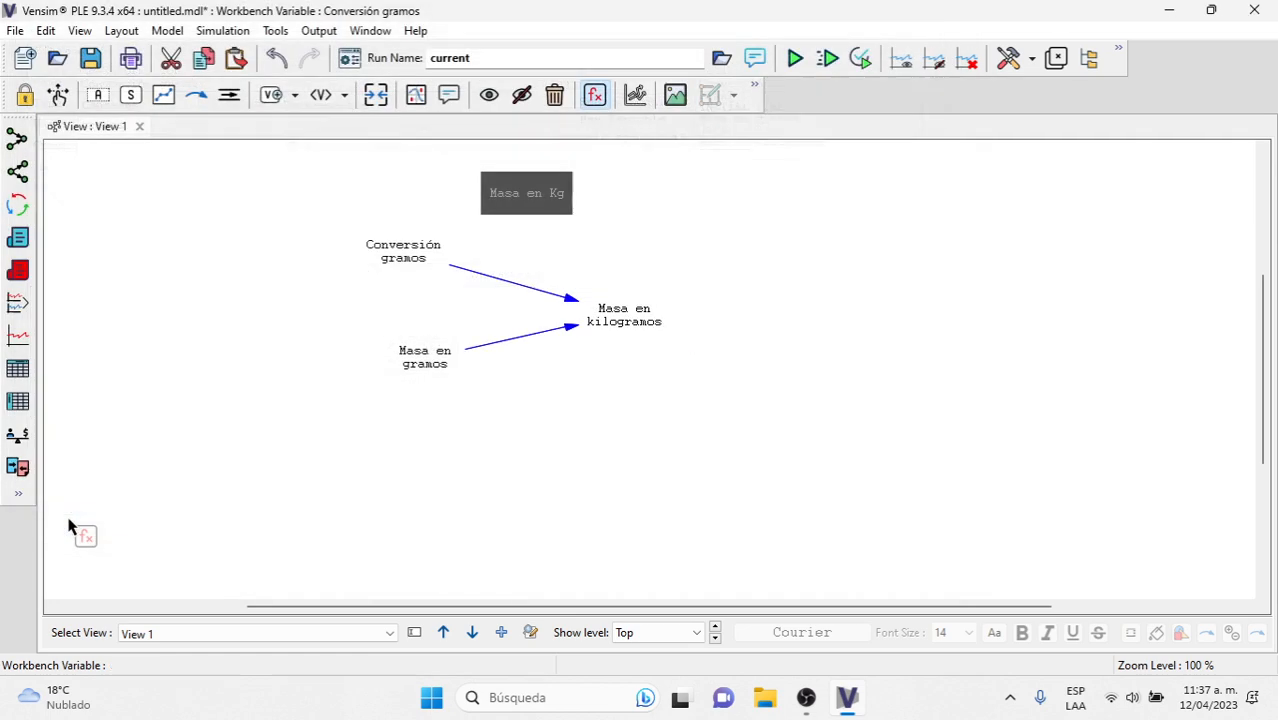
Open the equation of Masa en Kg and change the variable's name to "Conversión kilogramos"
left_click(545, 186)
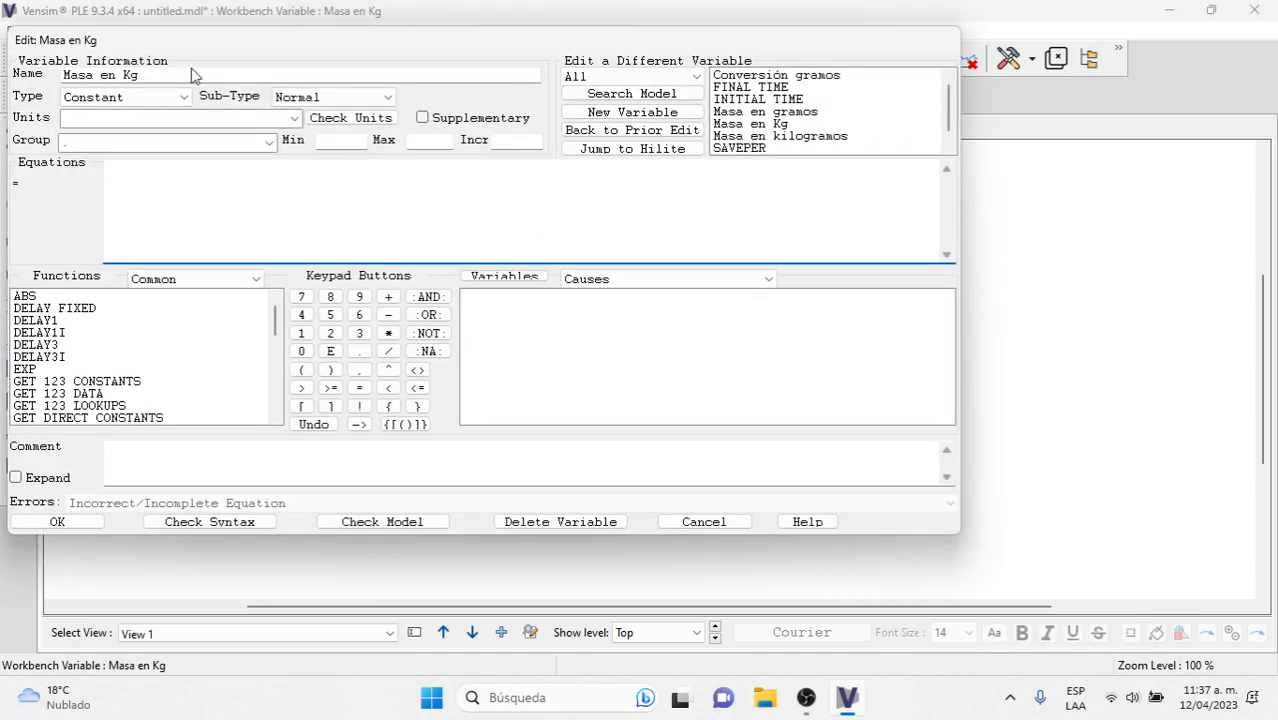
left_click(162, 72)
left_click_drag(163, 72, 6, 58)
type("Conversión")
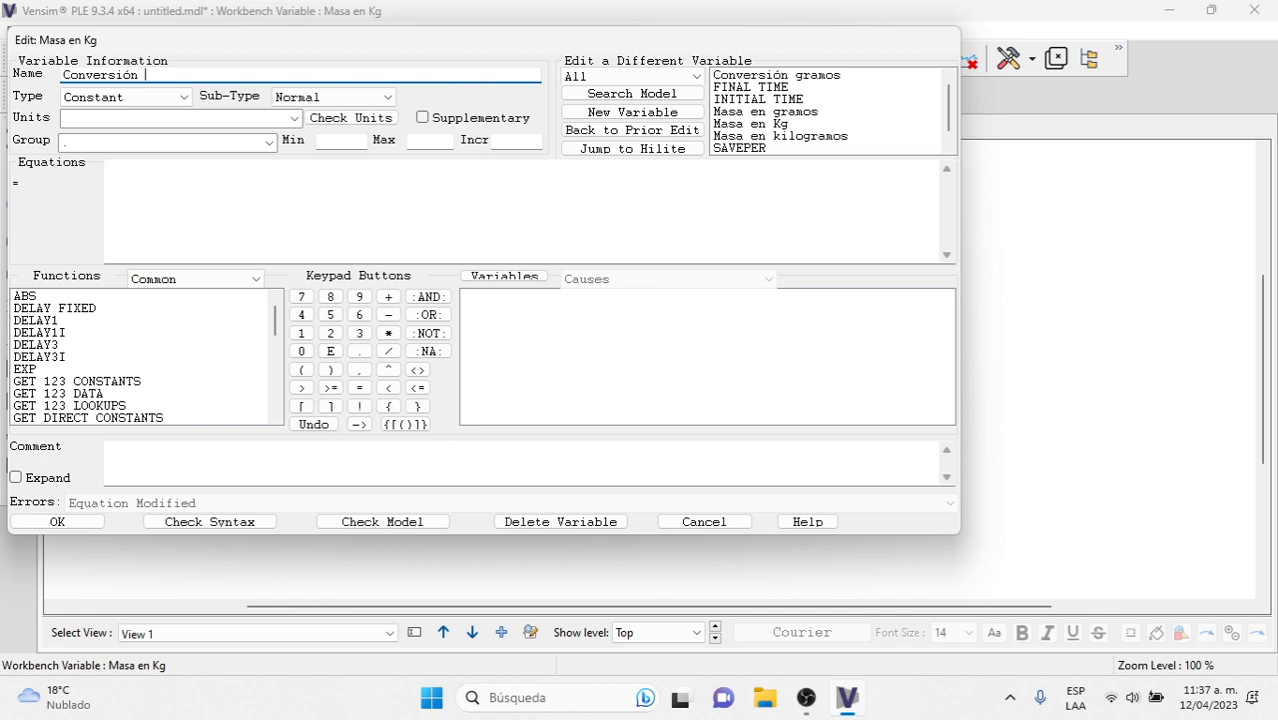
type(" kilogramos")
Make Conversión kilogramos an Unchangeable constant equal to 1 in kilogramos, check its syntax and accept the rename
left_click(348, 97)
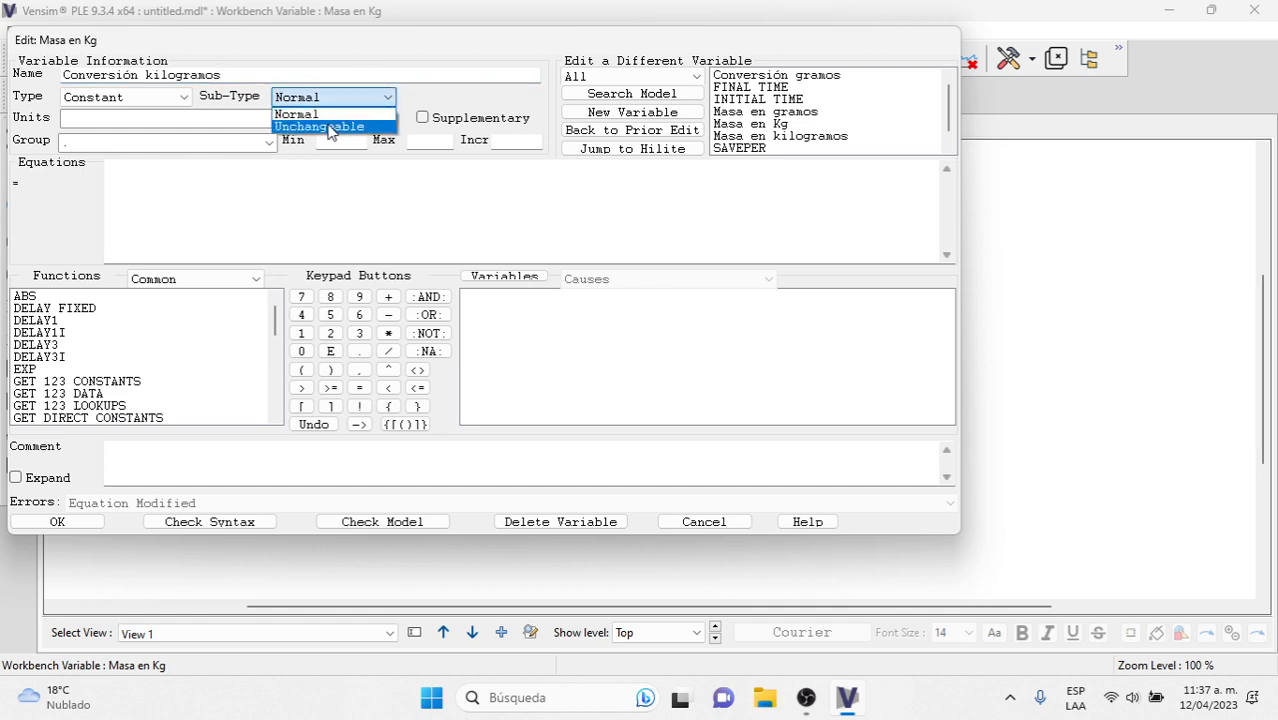
left_click(325, 125)
left_click(218, 124)
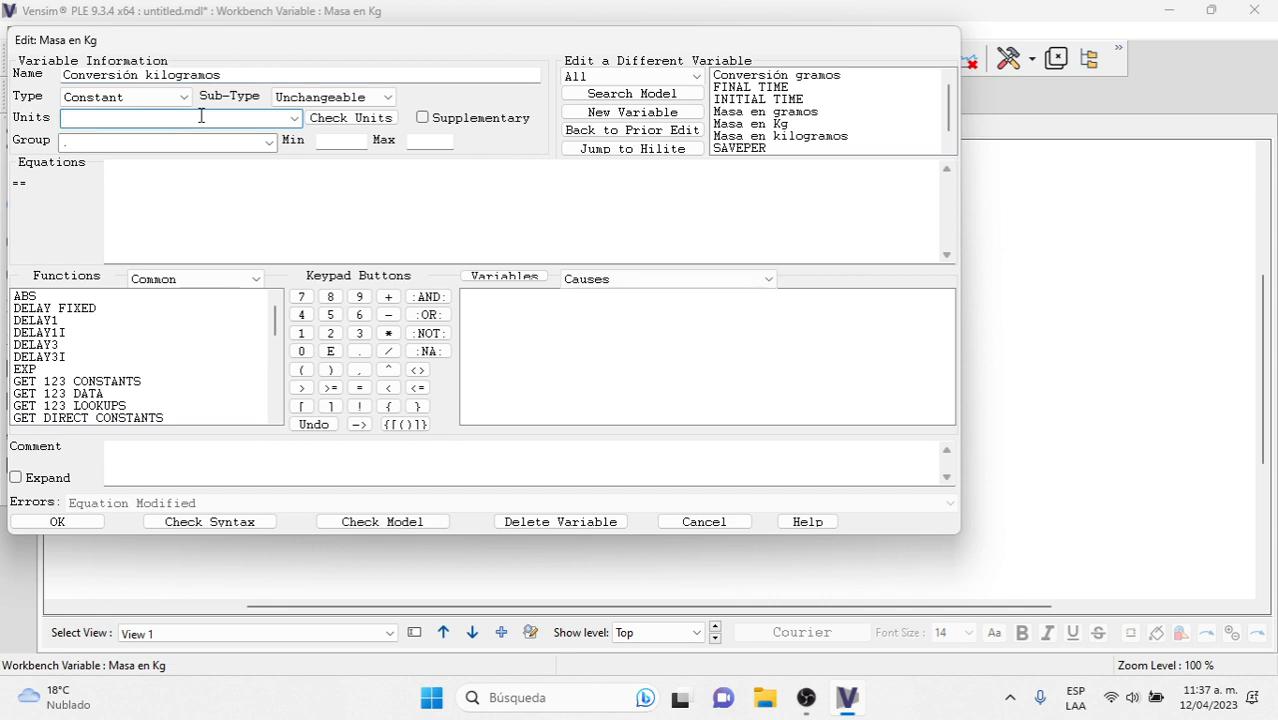
type("kilogramos")
left_click(198, 195)
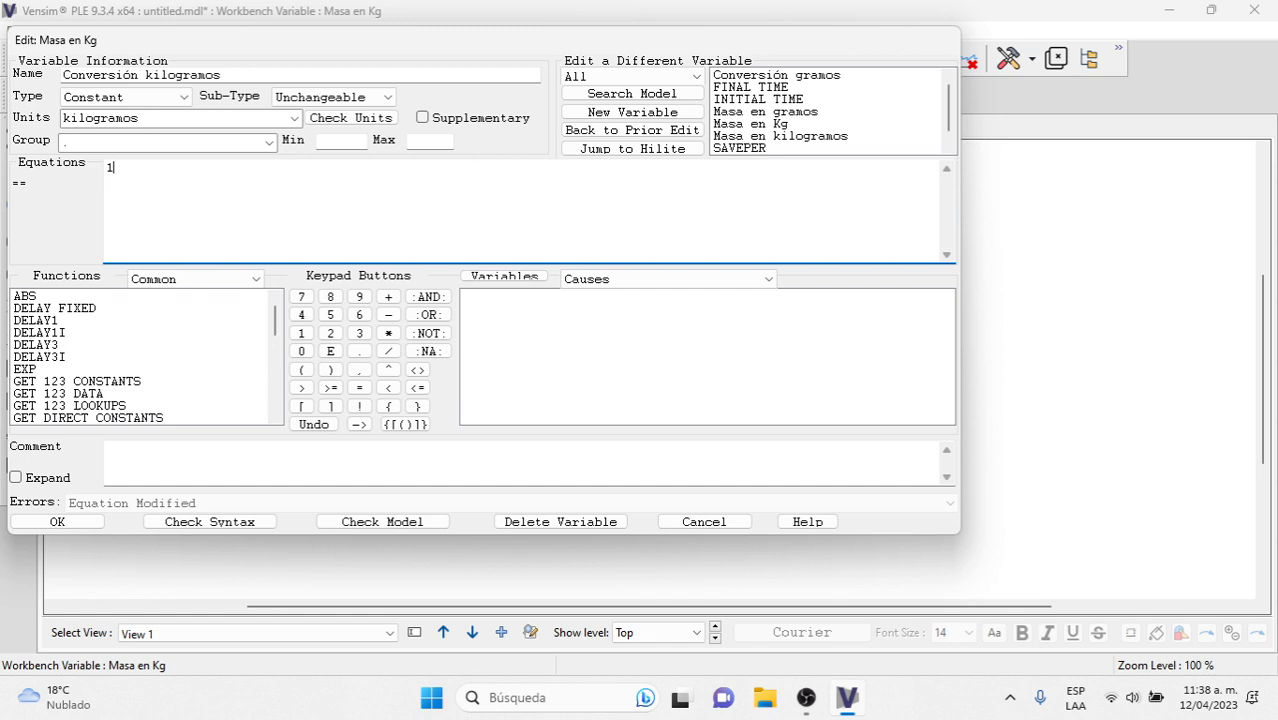
left_click(258, 520)
left_click(703, 339)
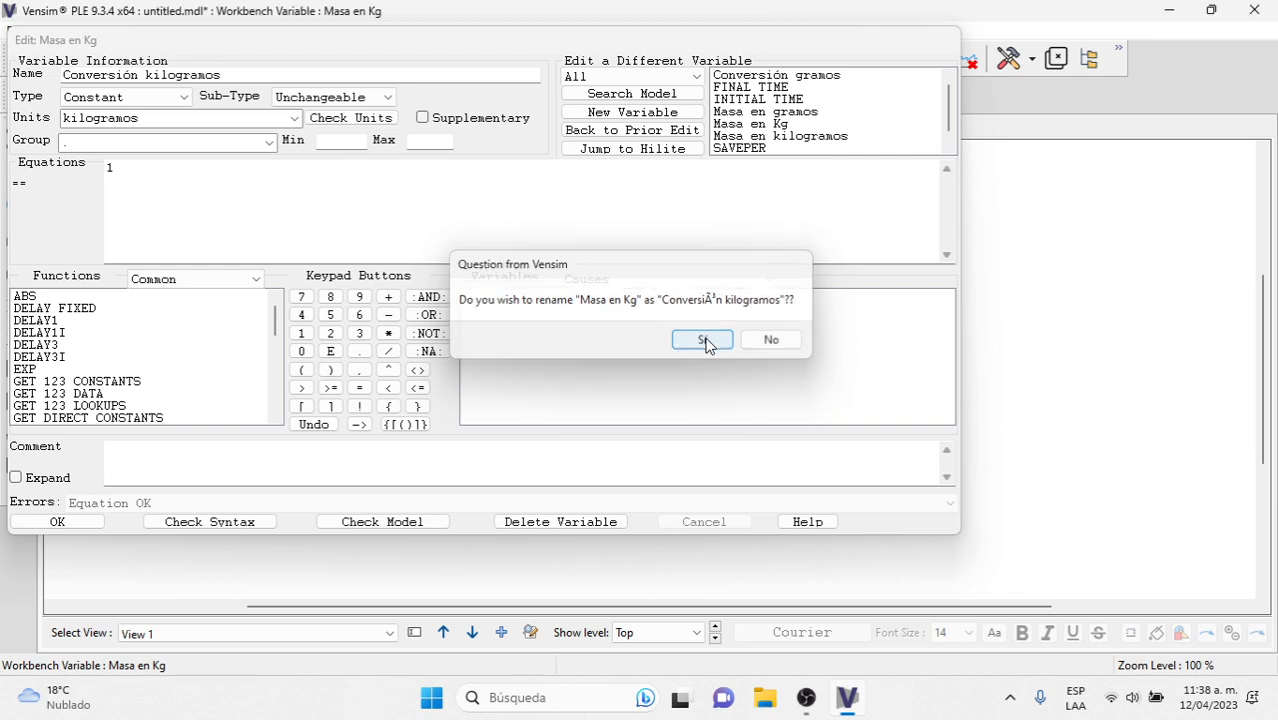
left_click(58, 521)
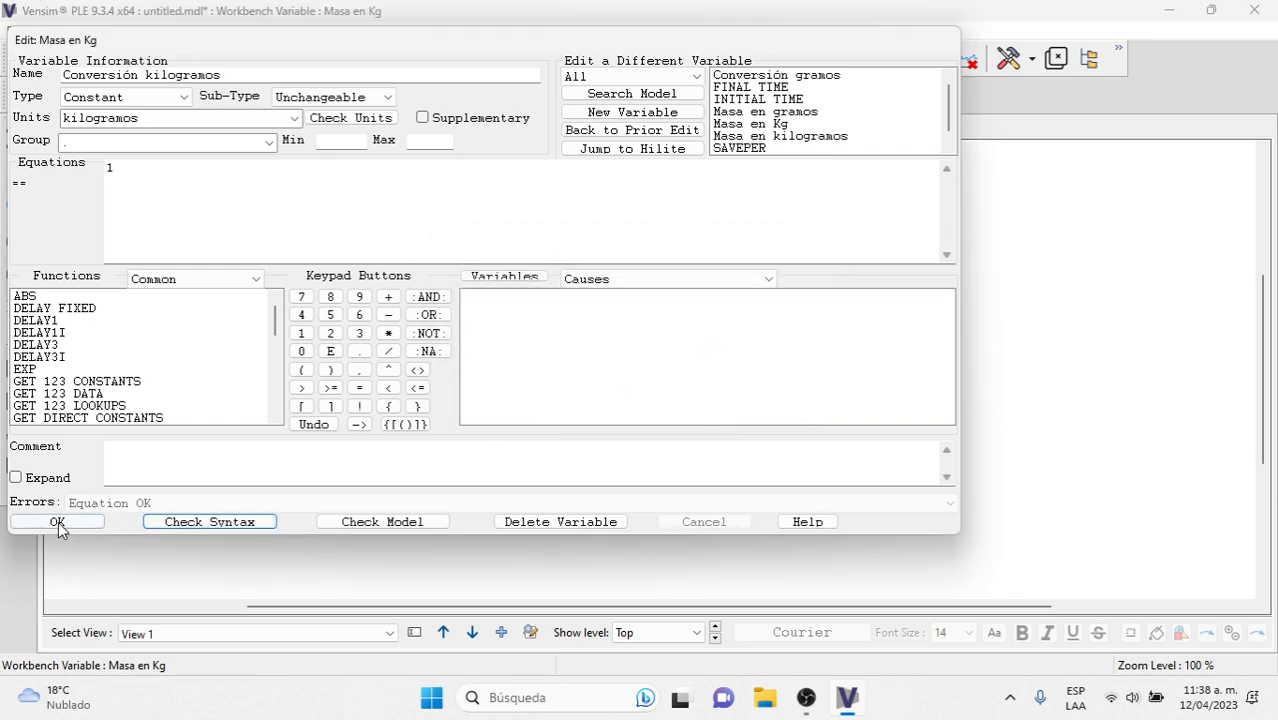
Connect Conversión kilogramos to Masa en kilogramos with an arrow
left_click(196, 94)
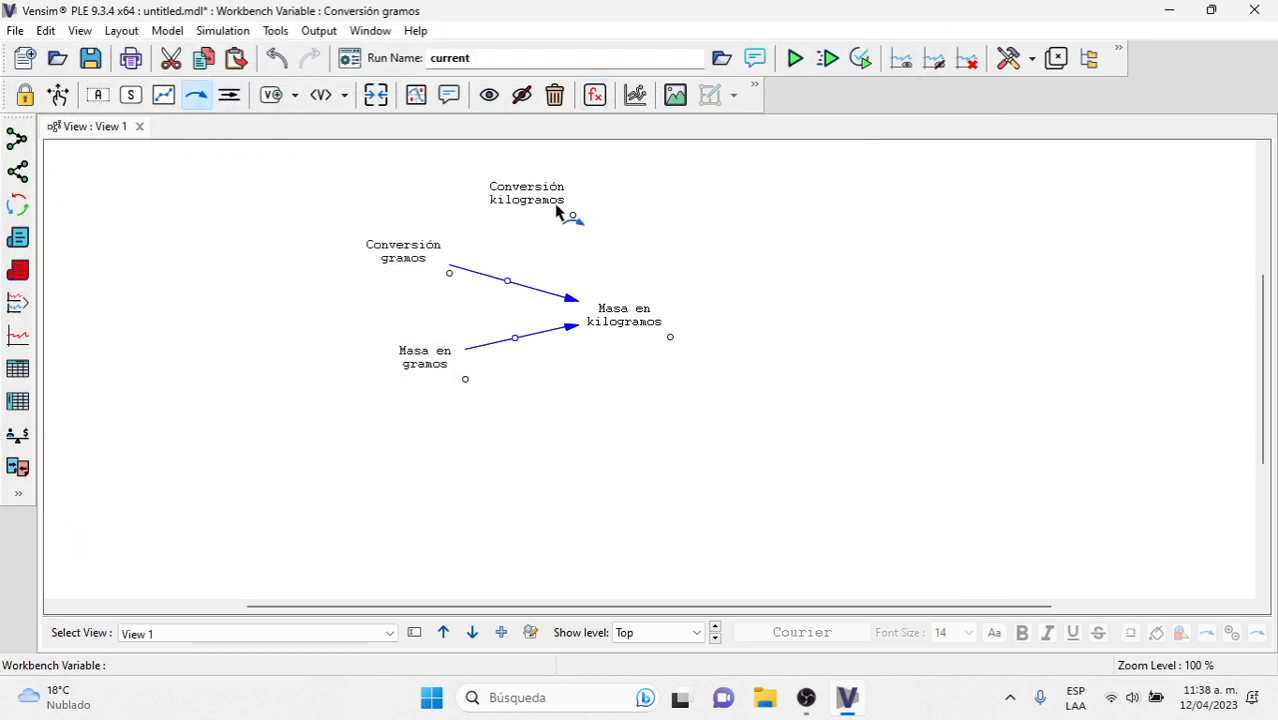
left_click(540, 200)
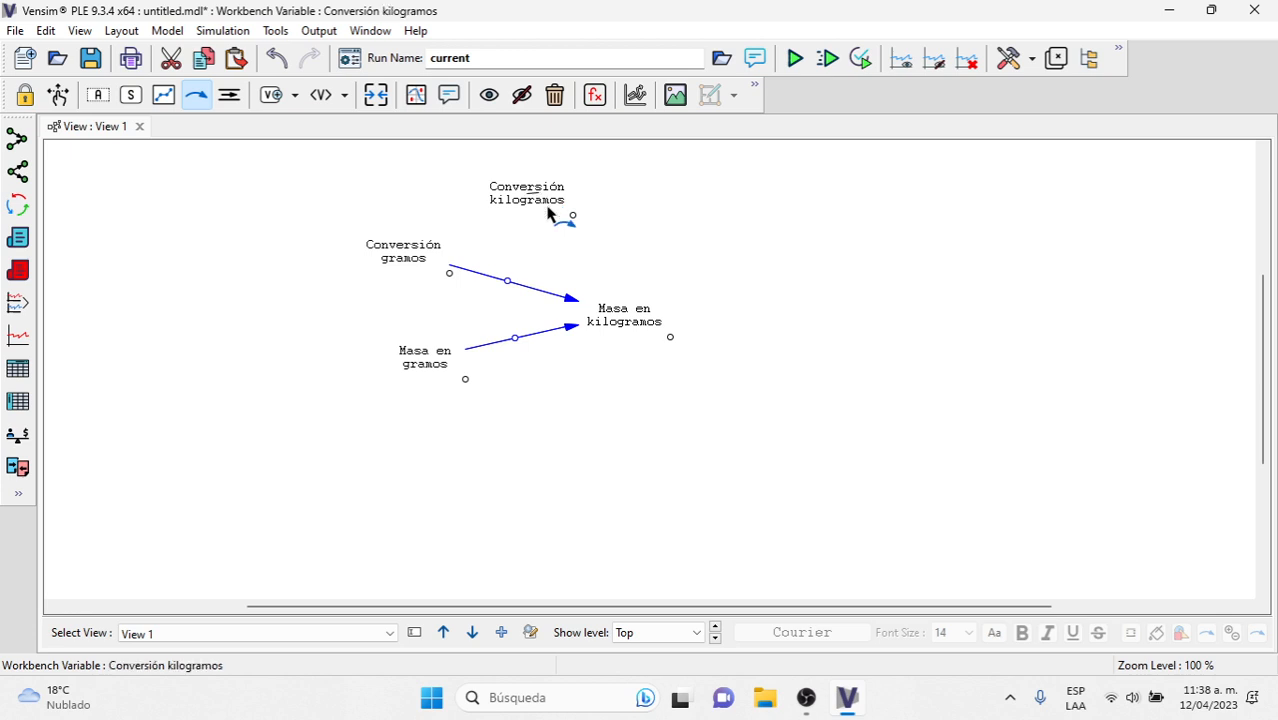
left_click(624, 327)
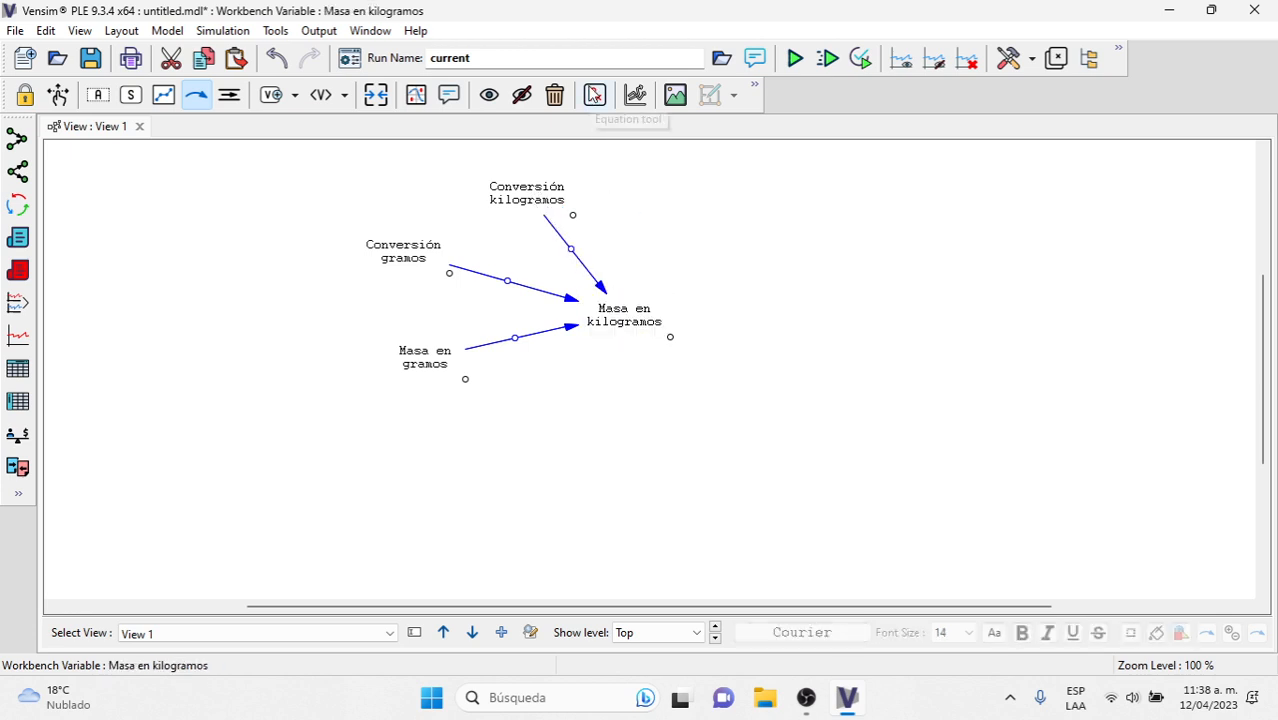
Set the Masa en kilogramos equation to (Masa en gramos/Conversión gramos)*Conversión kilogramos and check its syntax
left_click(595, 94)
left_click(619, 323)
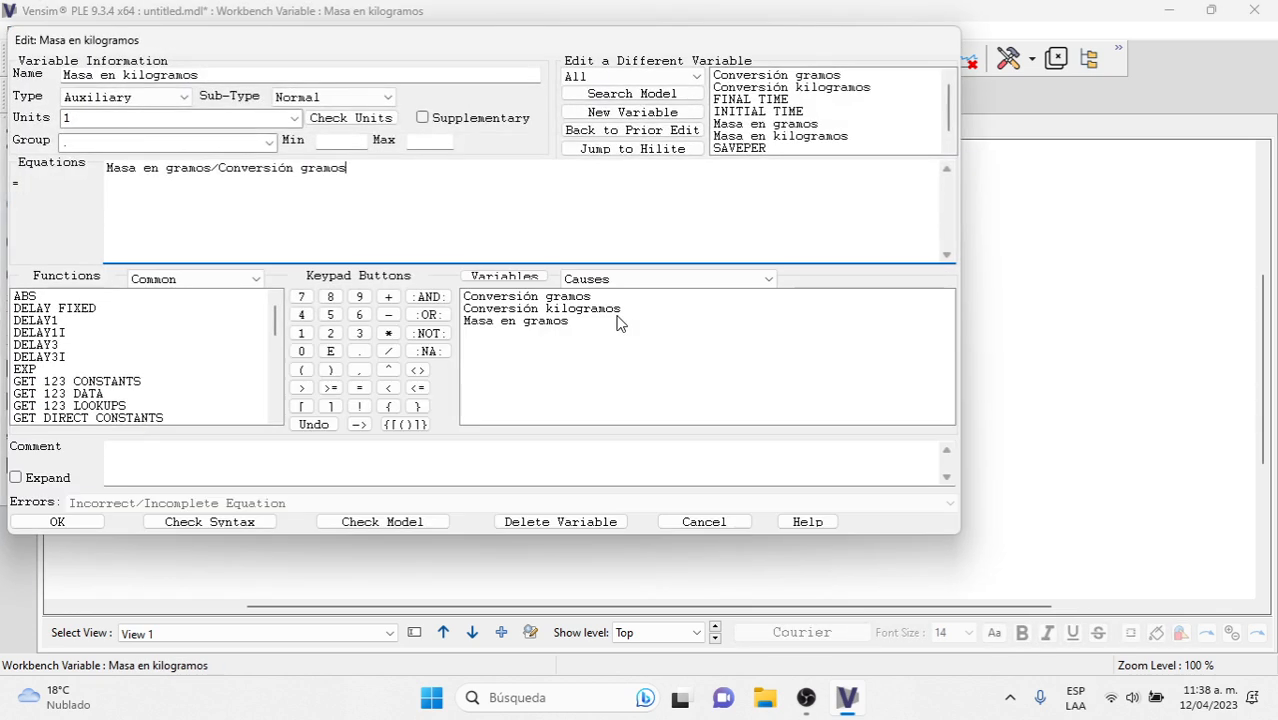
left_click(107, 170)
type("(")
left_click(367, 187)
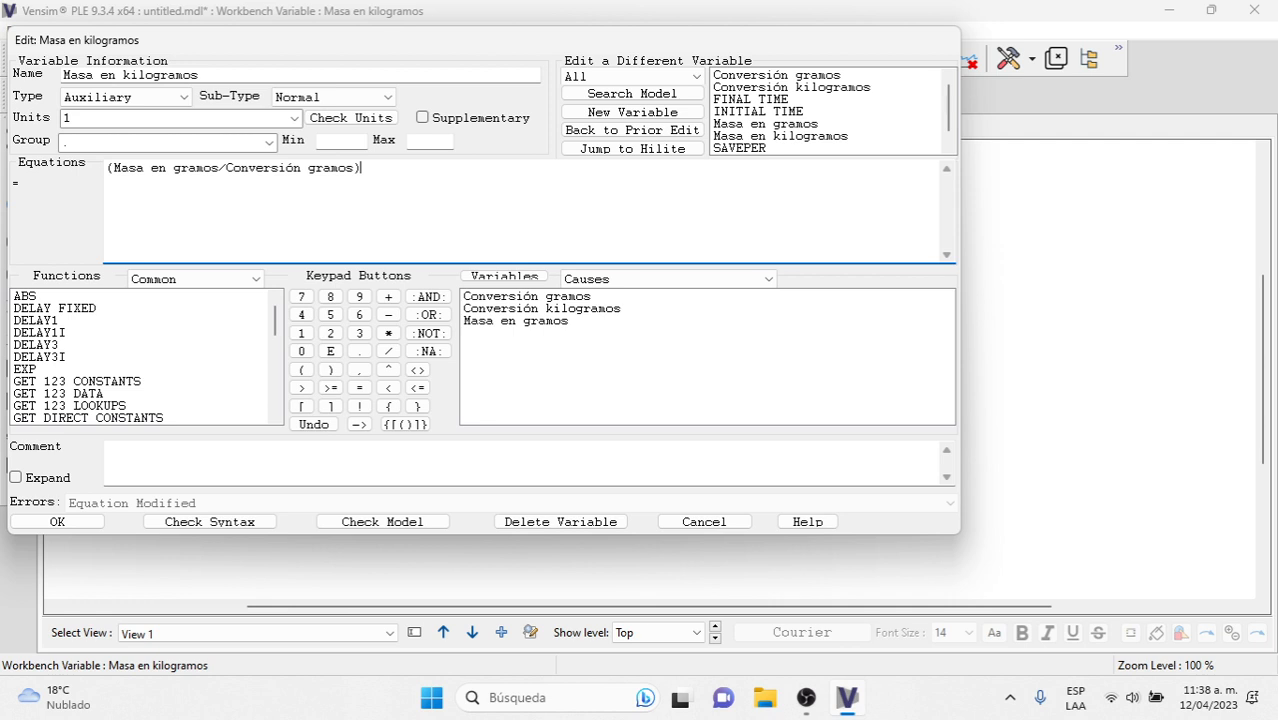
type("*")
left_click(566, 313)
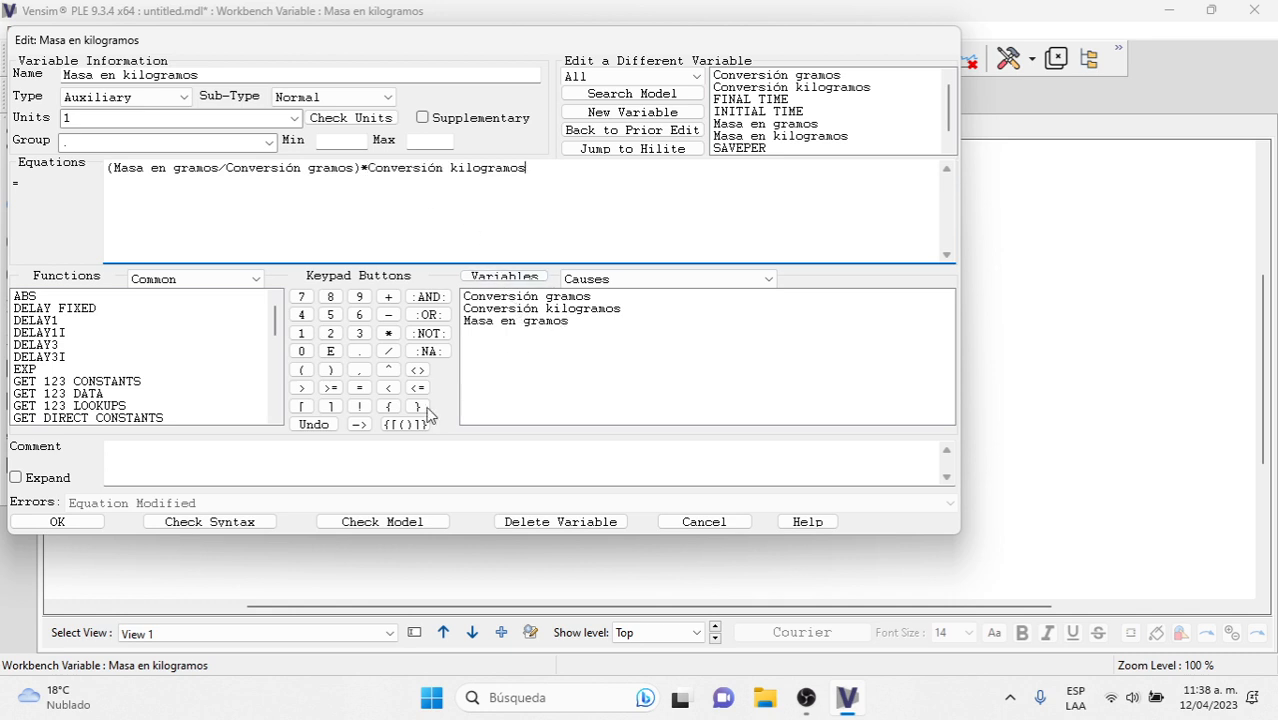
left_click(222, 521)
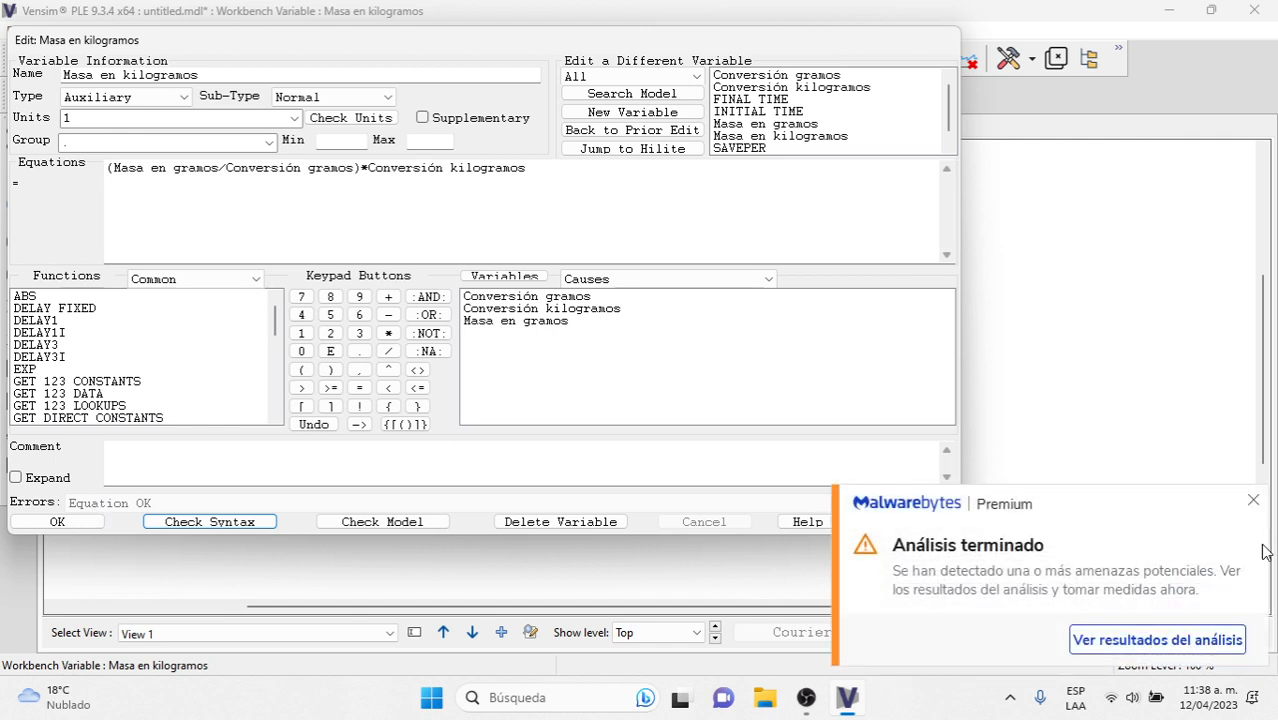
left_click(1254, 504)
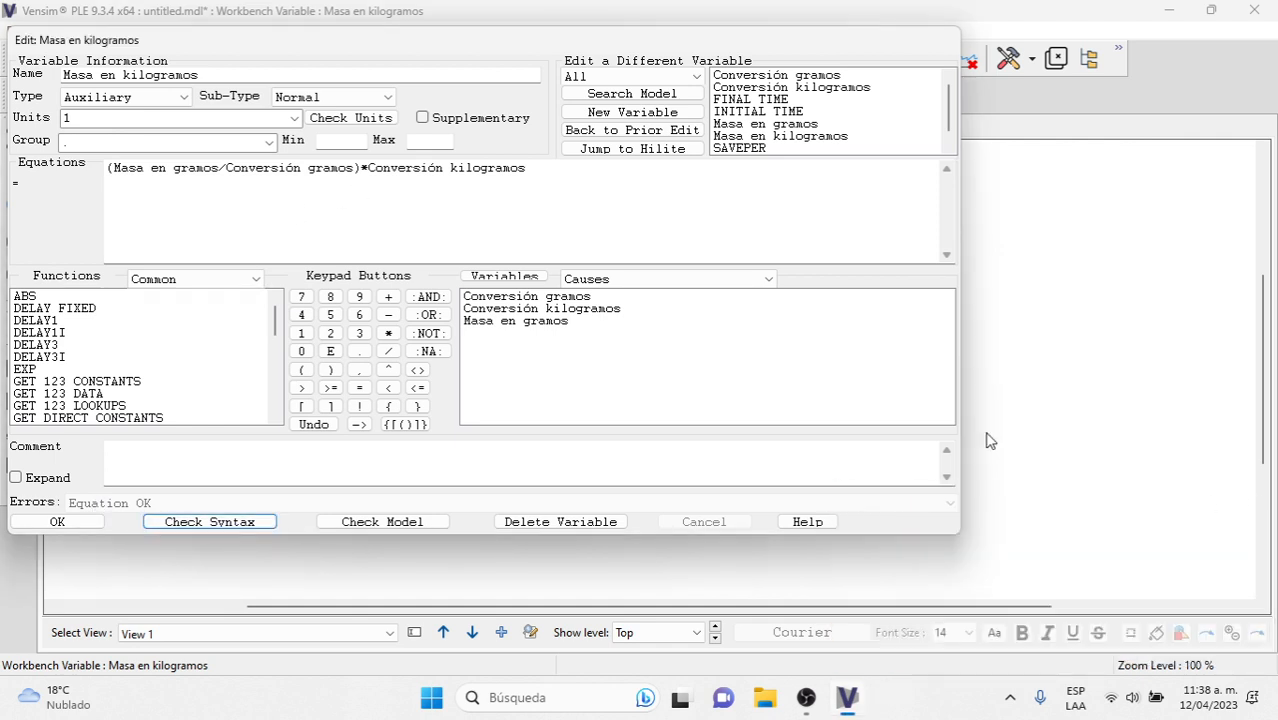
Check the units of Masa en kilogramos, accept kilogramos as the replacement unit, recheck the syntax and save the equation
left_click(362, 120)
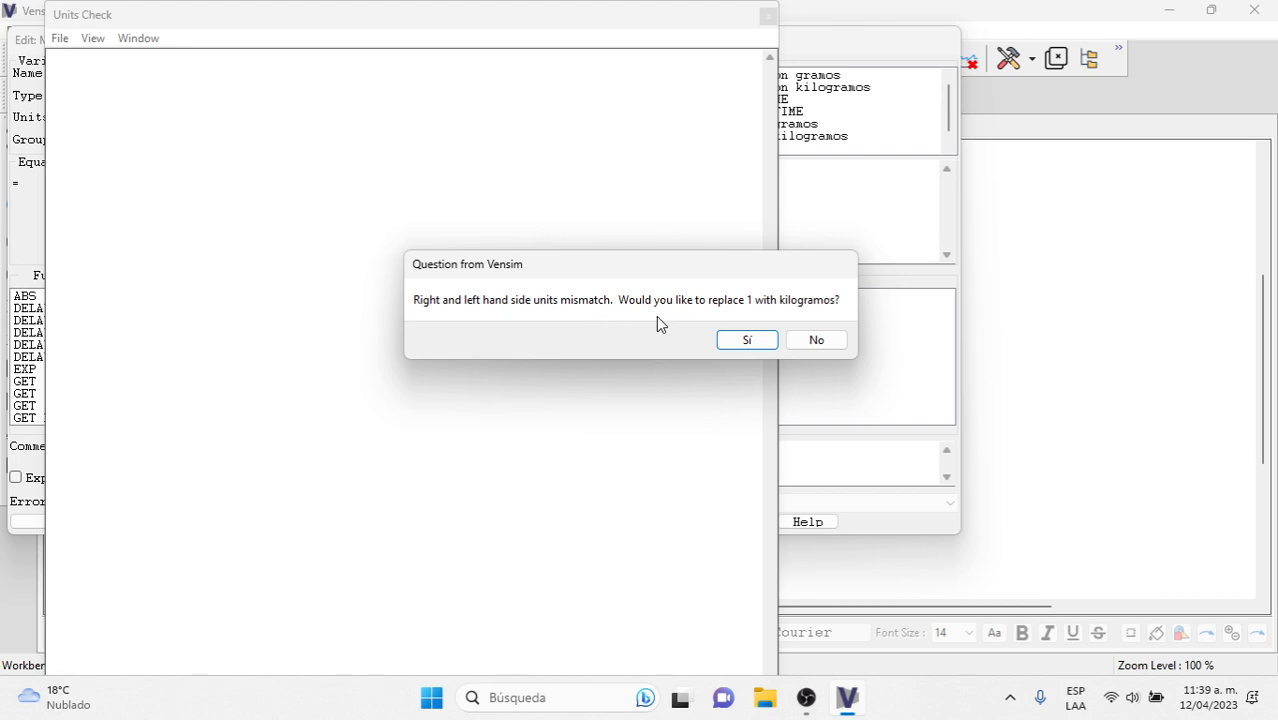
left_click(750, 342)
left_click(767, 16)
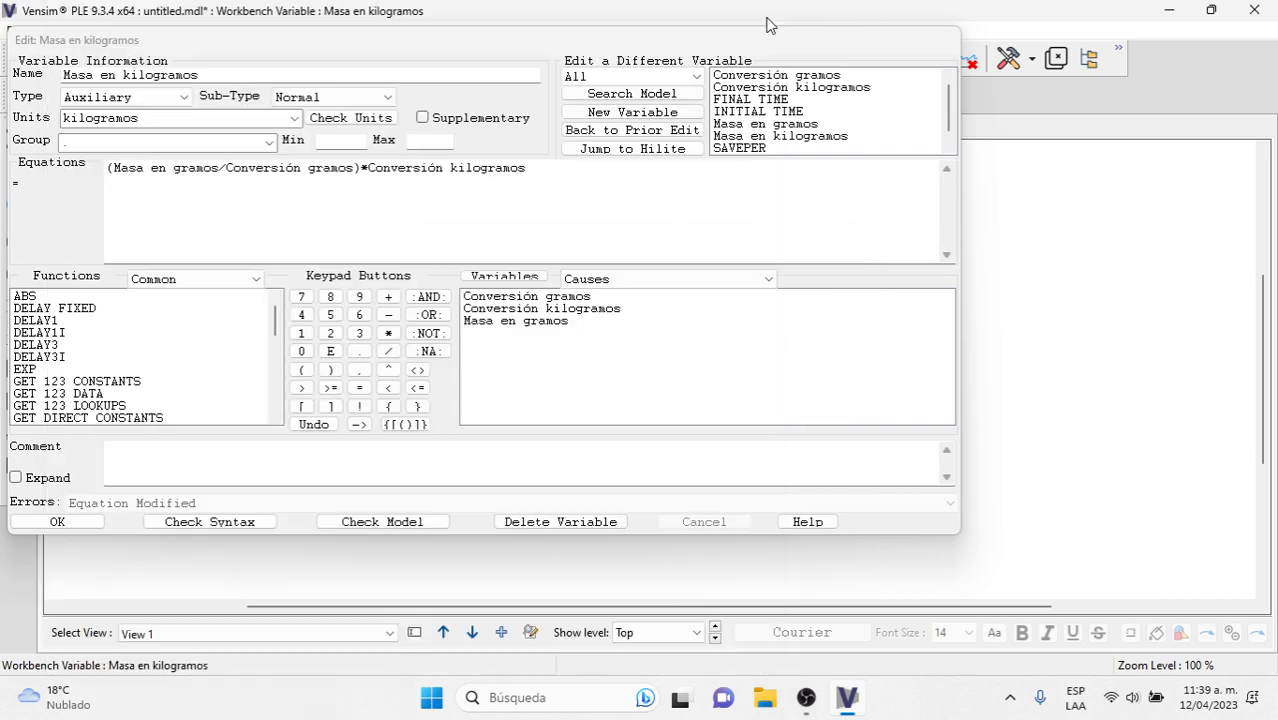
left_click(191, 526)
left_click(40, 524)
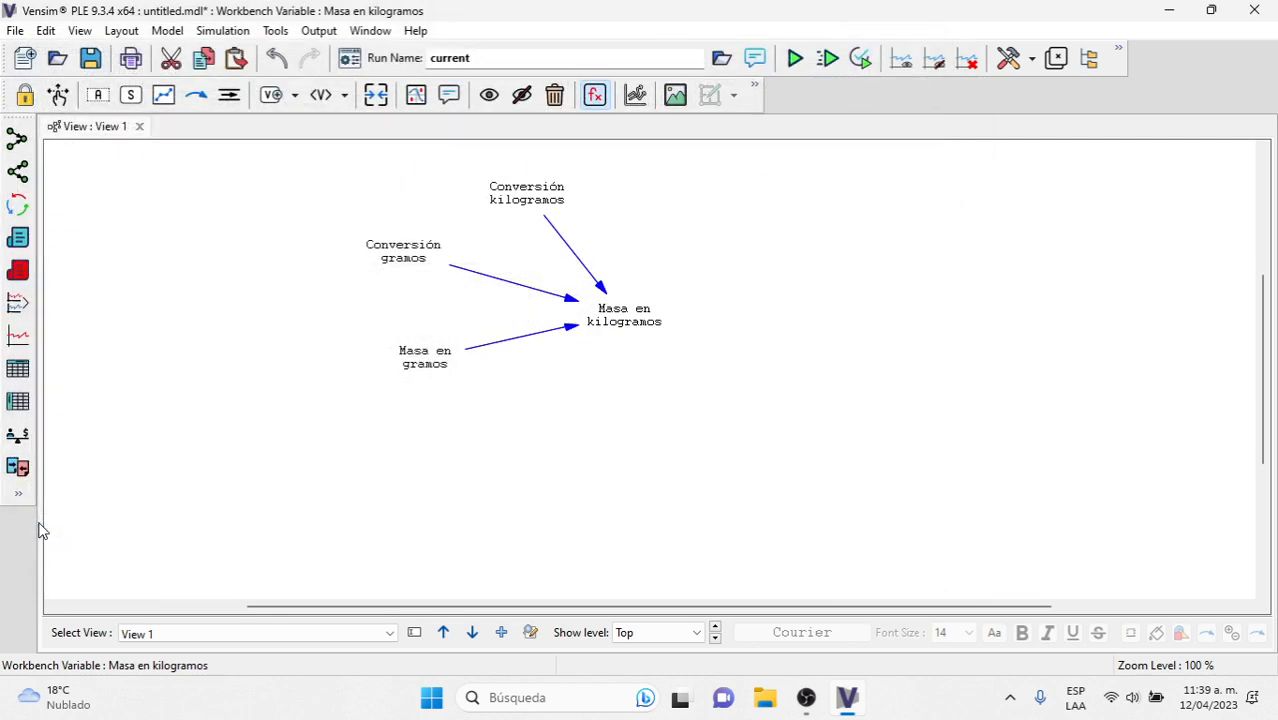
Run SyntheSim and view the graph of Masa en kilogramos before closing it
left_click(828, 58)
left_click(604, 340)
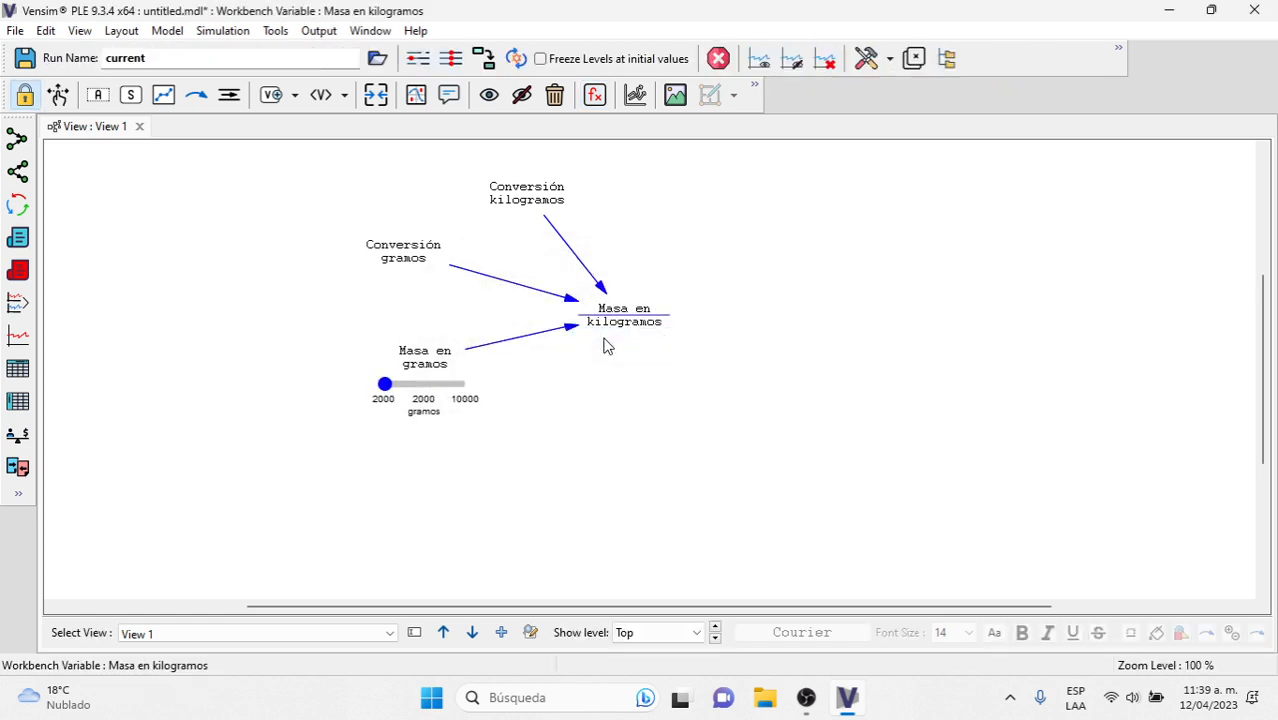
left_click(18, 336)
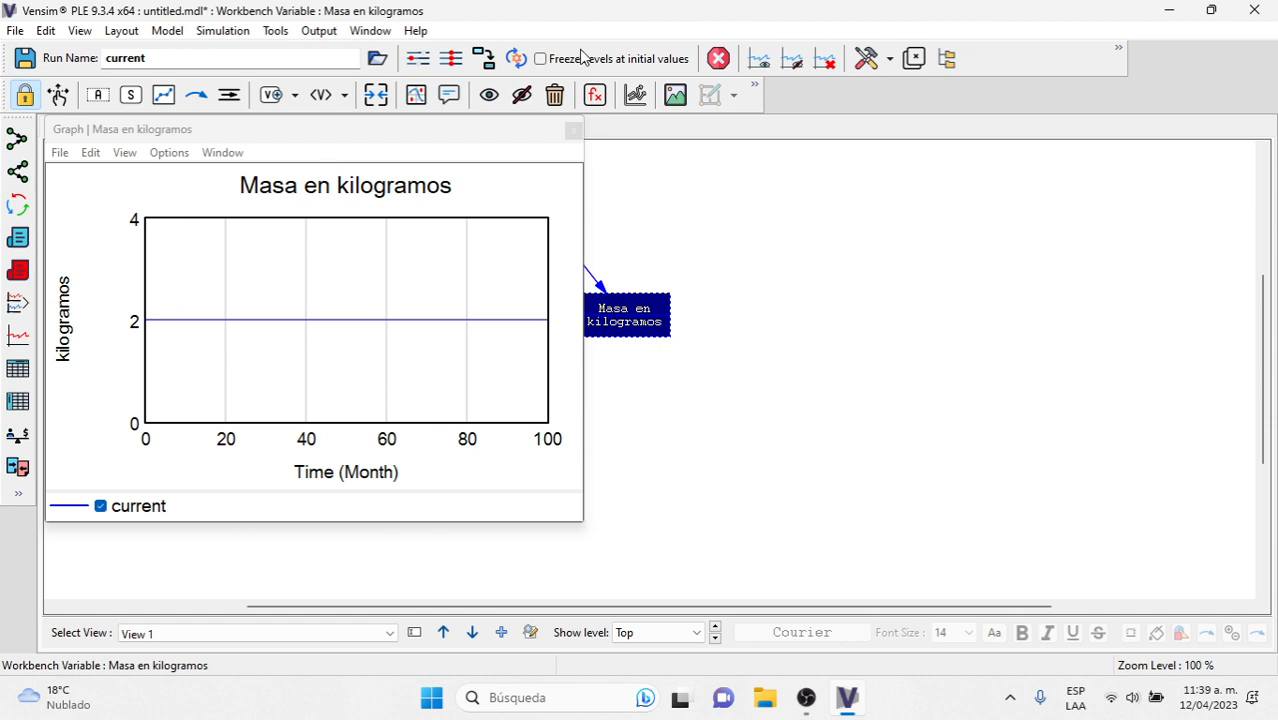
left_click(569, 128)
Raise Masa en gramos to 10000 on its slider, then view and close the Masa en kilogramos graph
left_click_drag(385, 384, 518, 395)
left_click(606, 320)
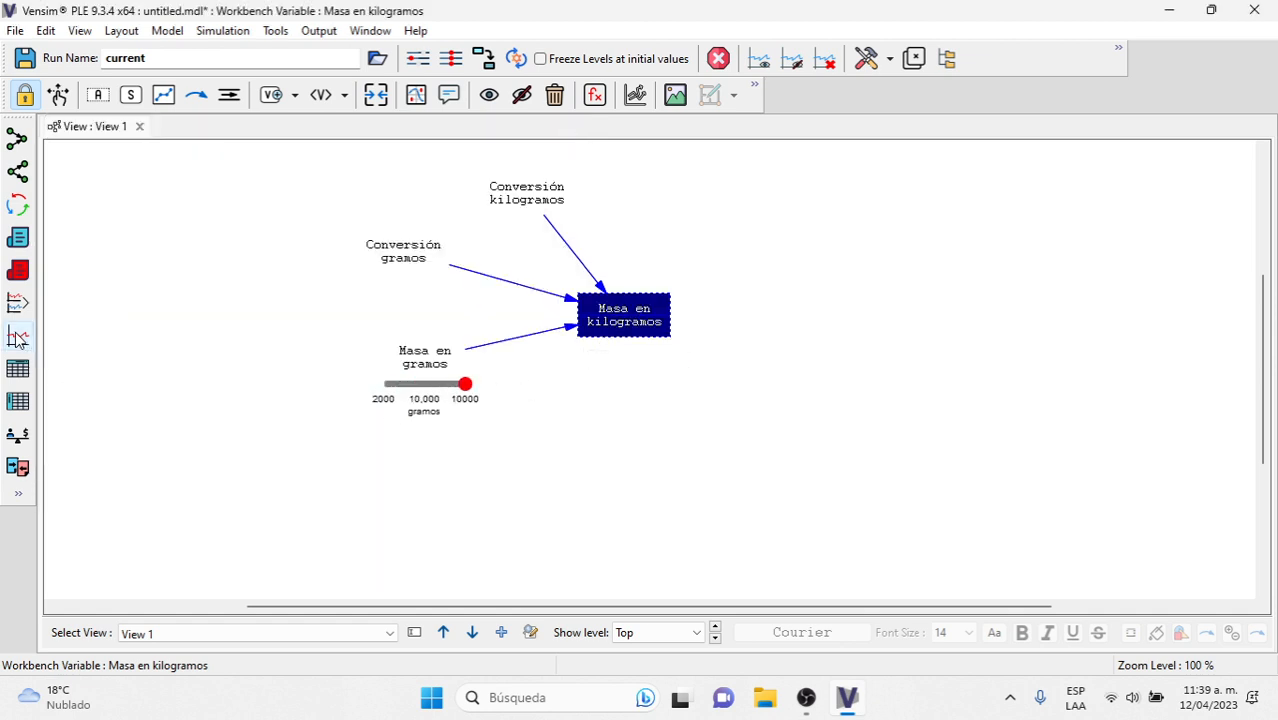
left_click(18, 336)
left_click_drag(133, 313, 227, 323)
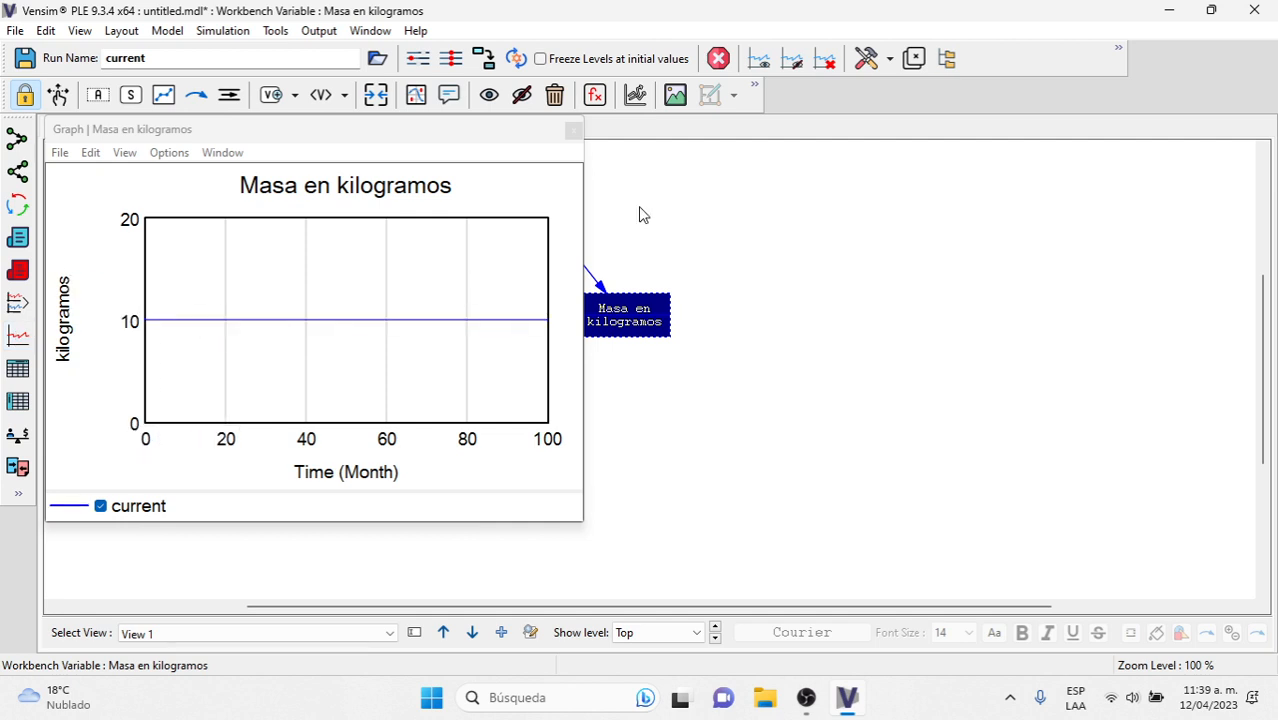
left_click(573, 131)
View the graphs of Conversión kilogramos and Conversión gramos in turn, closing each one
left_click(505, 200)
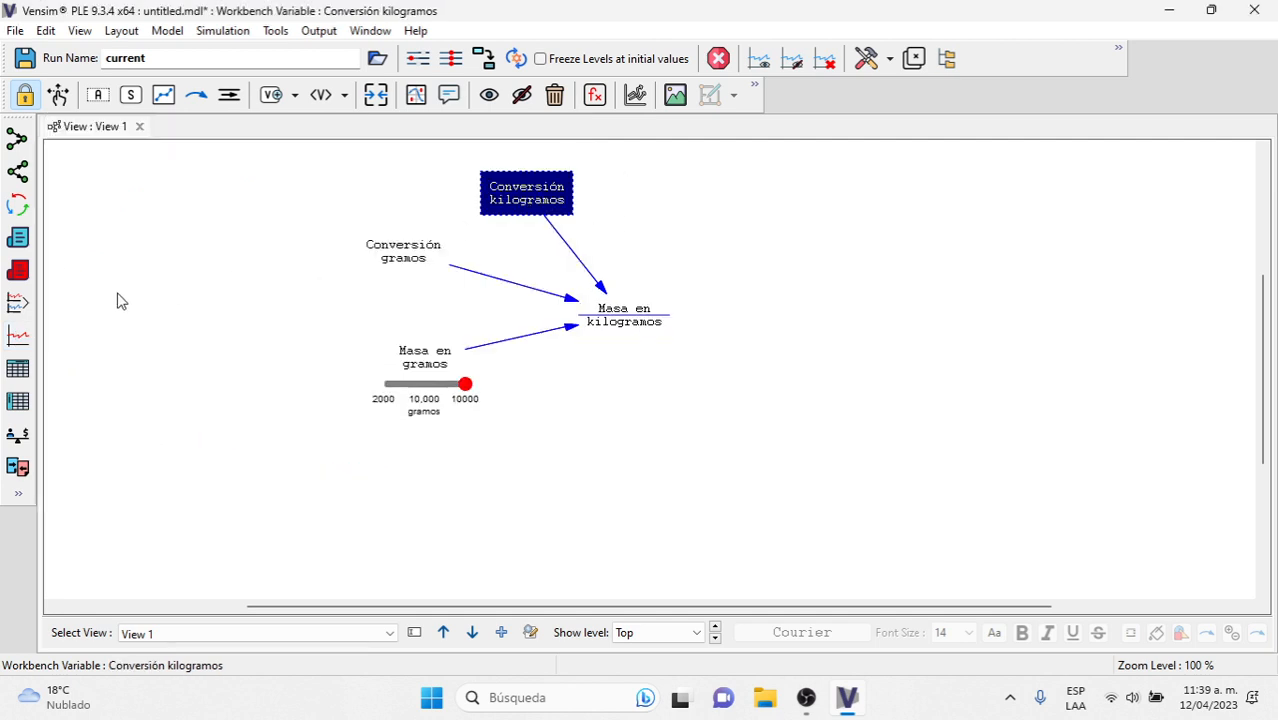
left_click(28, 336)
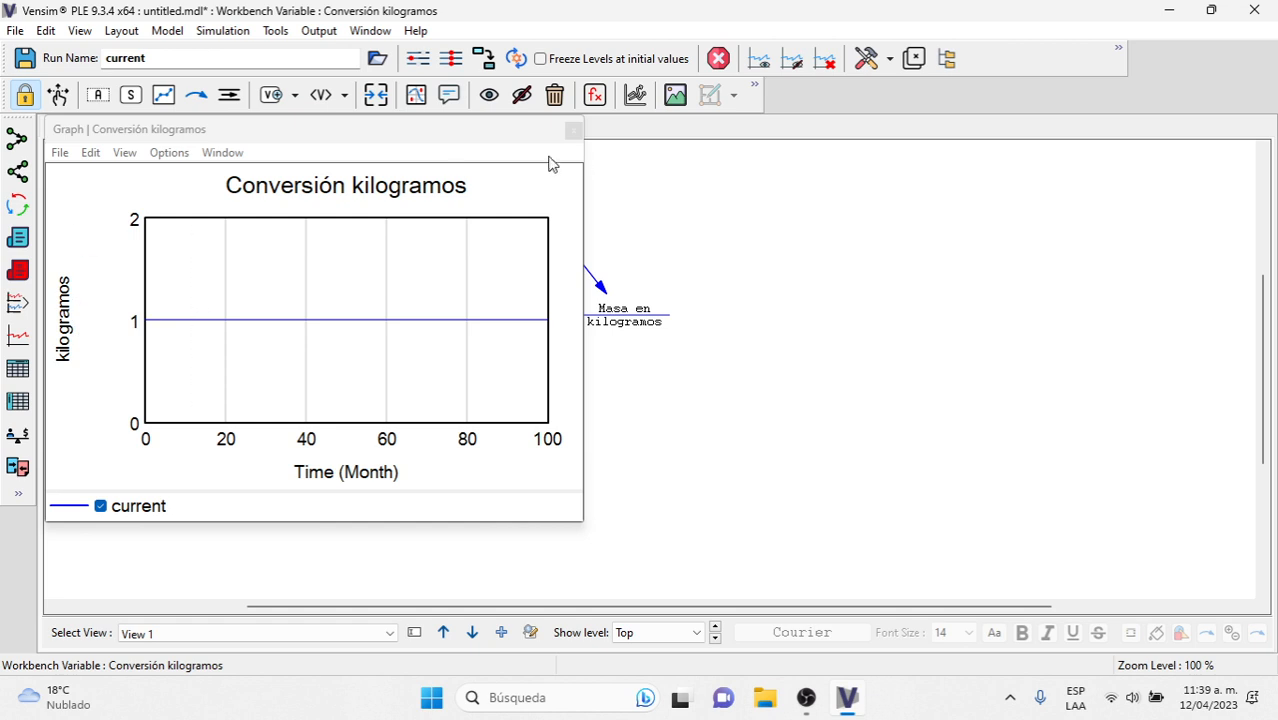
left_click(573, 131)
left_click(390, 262)
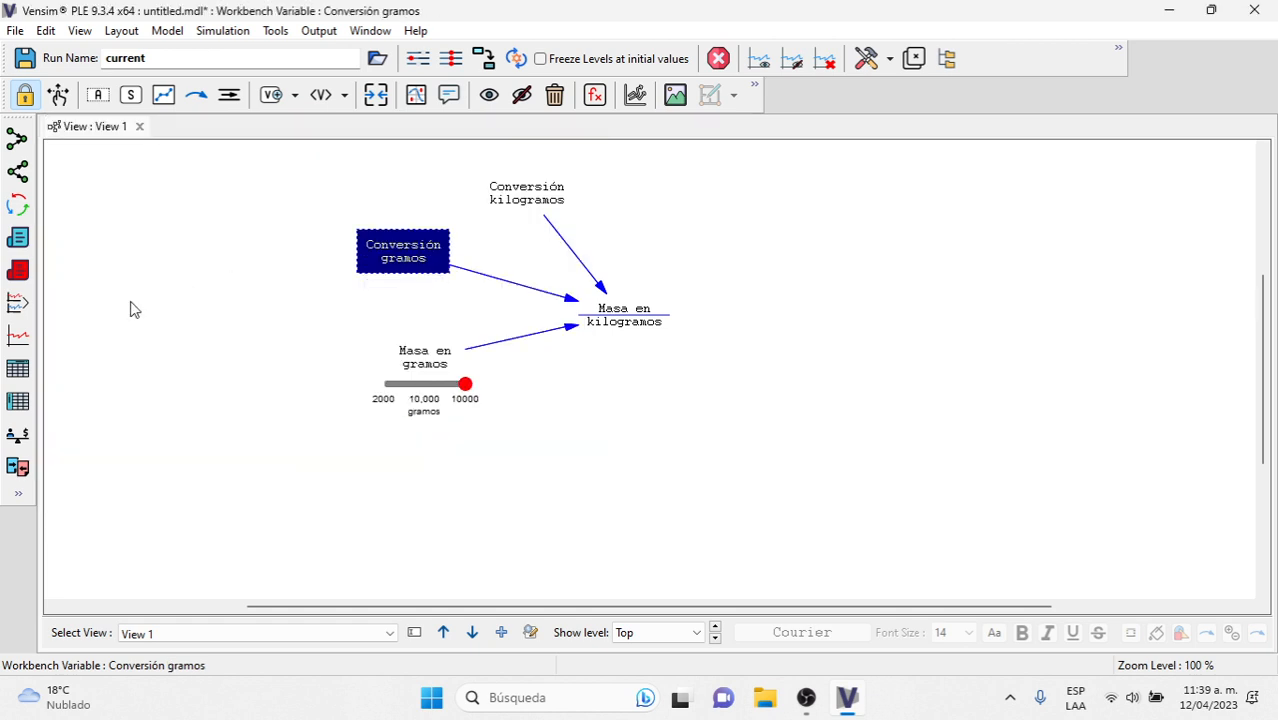
left_click(28, 336)
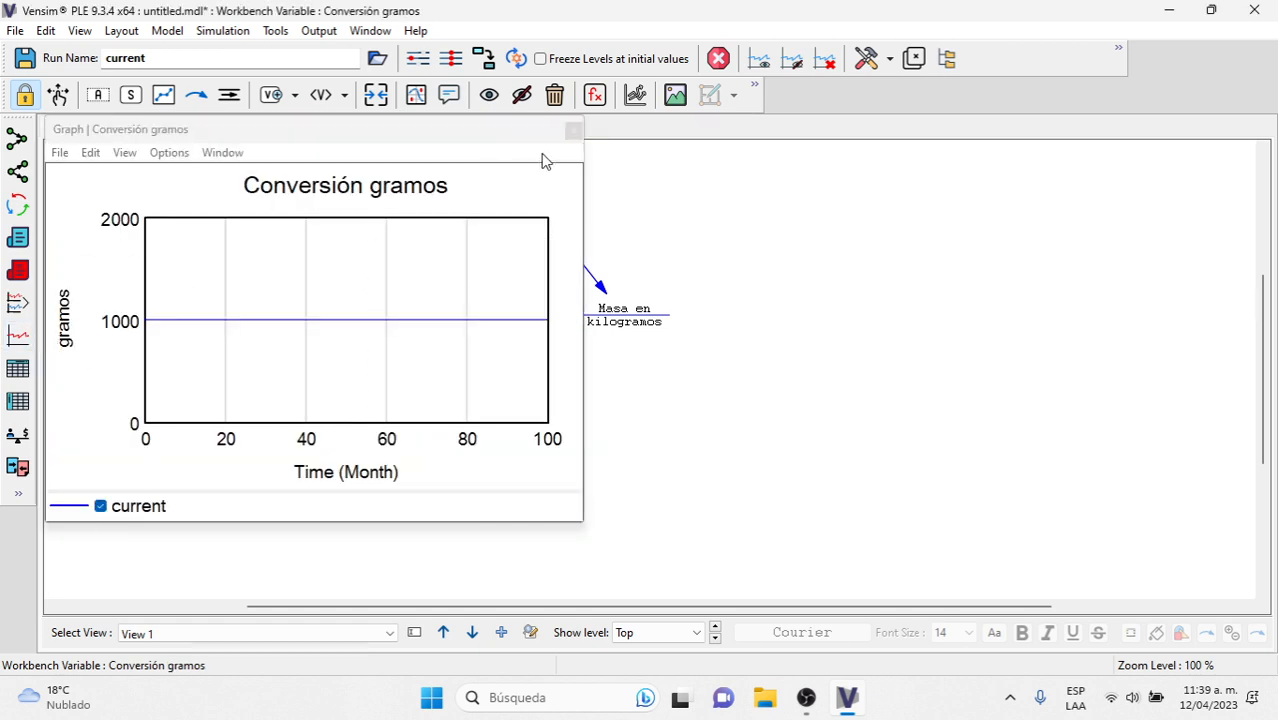
left_click(573, 131)
View and close the Masa en gramos graph and run a units check on the model
left_click(414, 357)
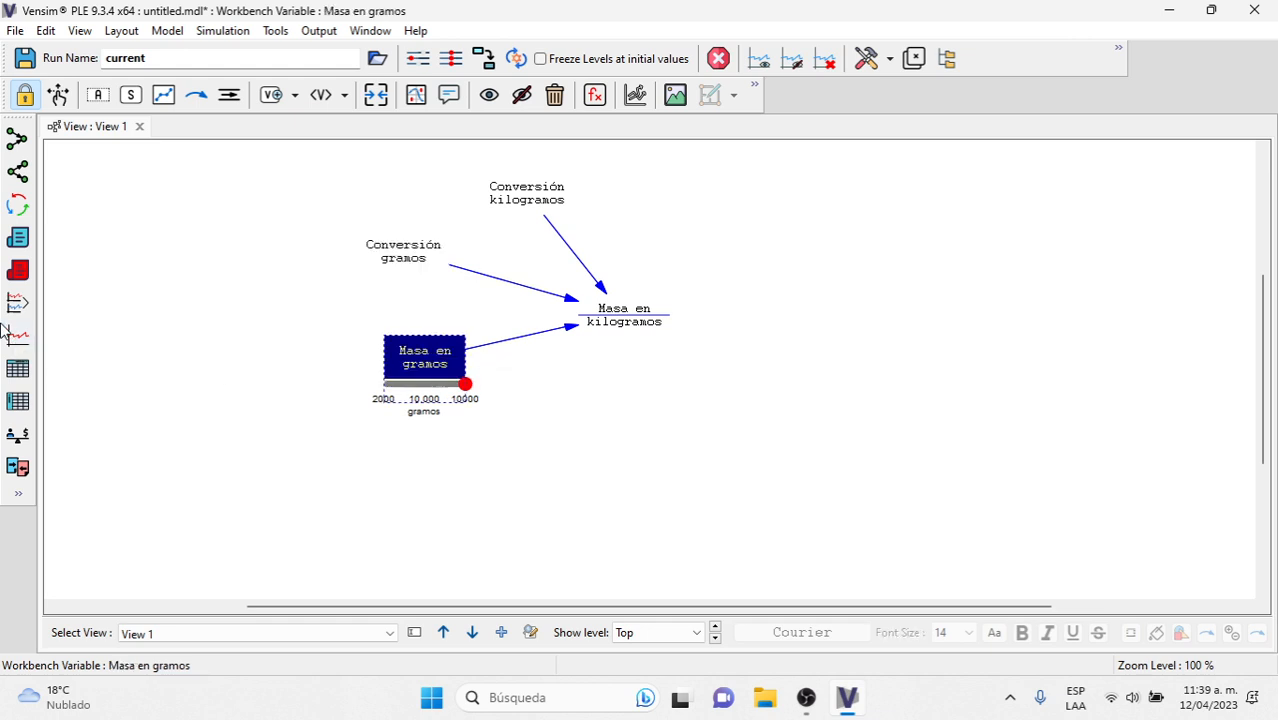
left_click(17, 341)
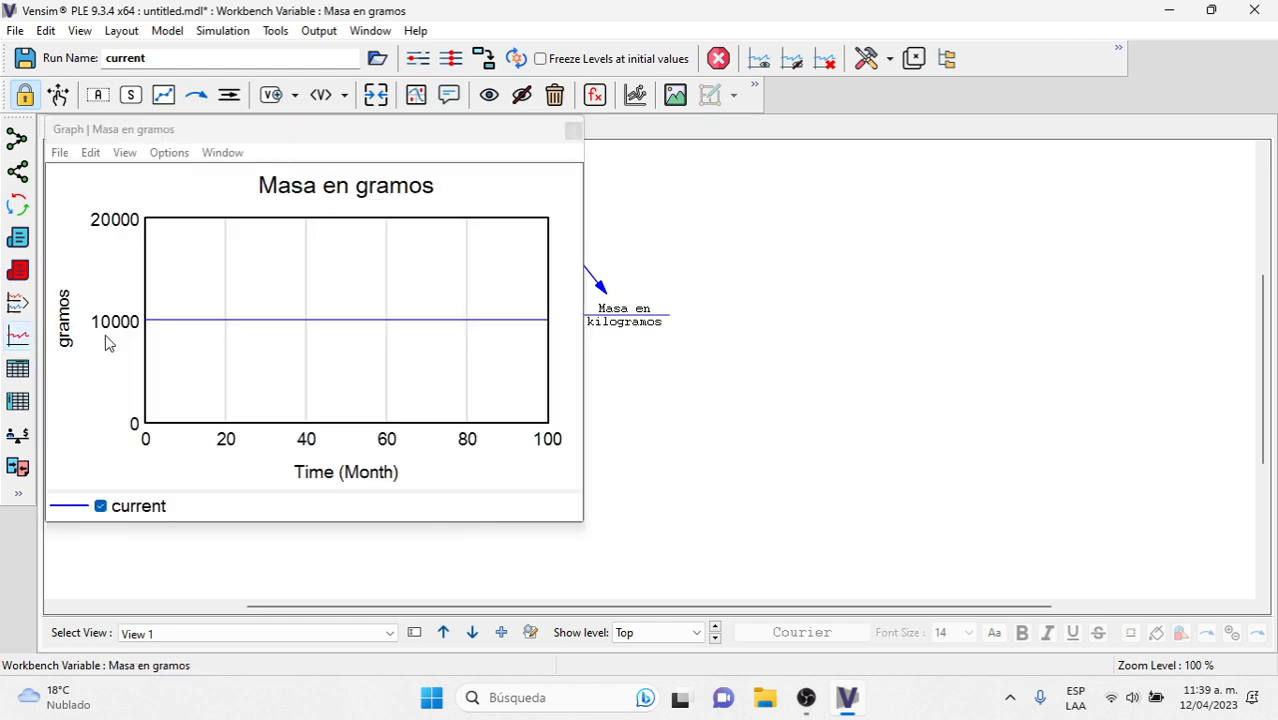
left_click(573, 131)
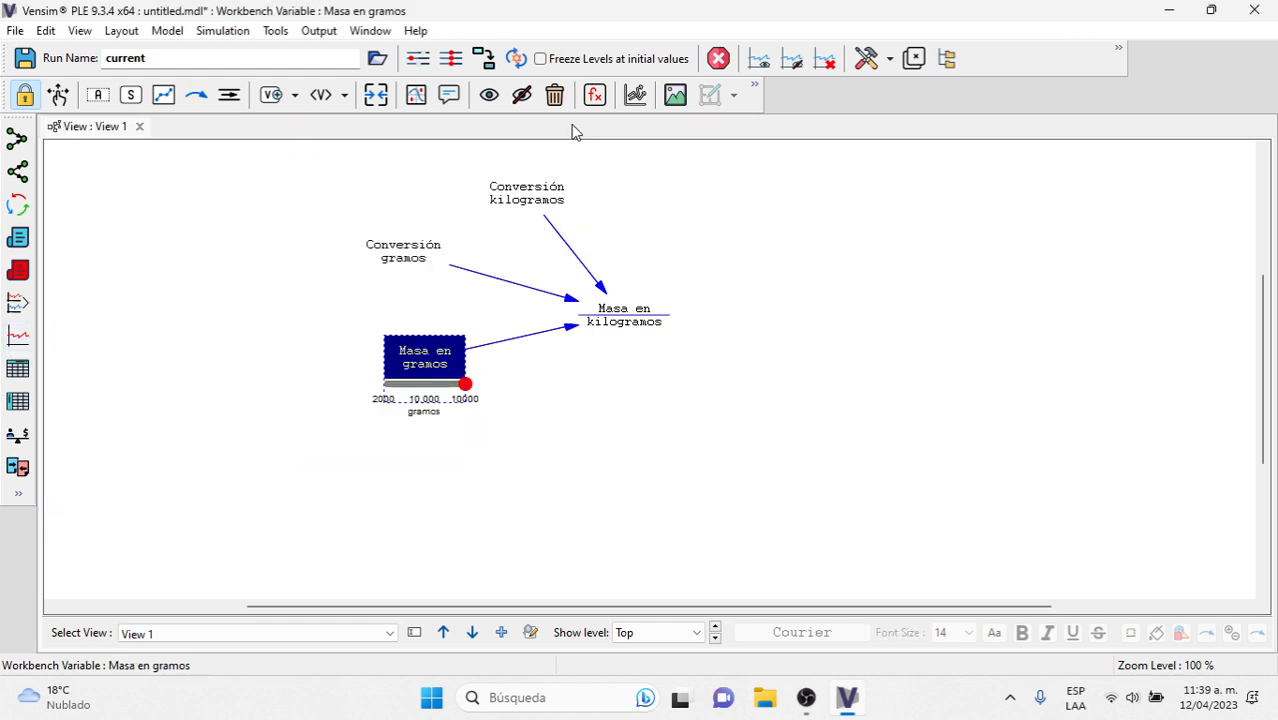
left_click(14, 443)
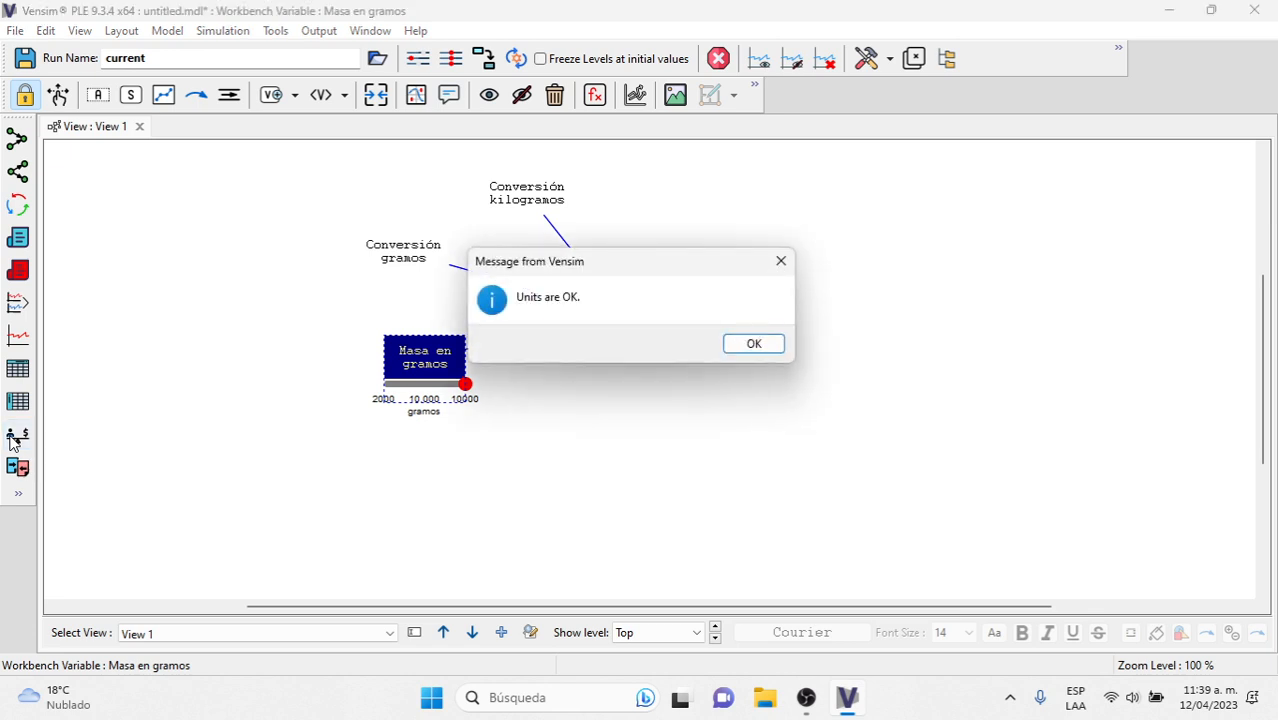